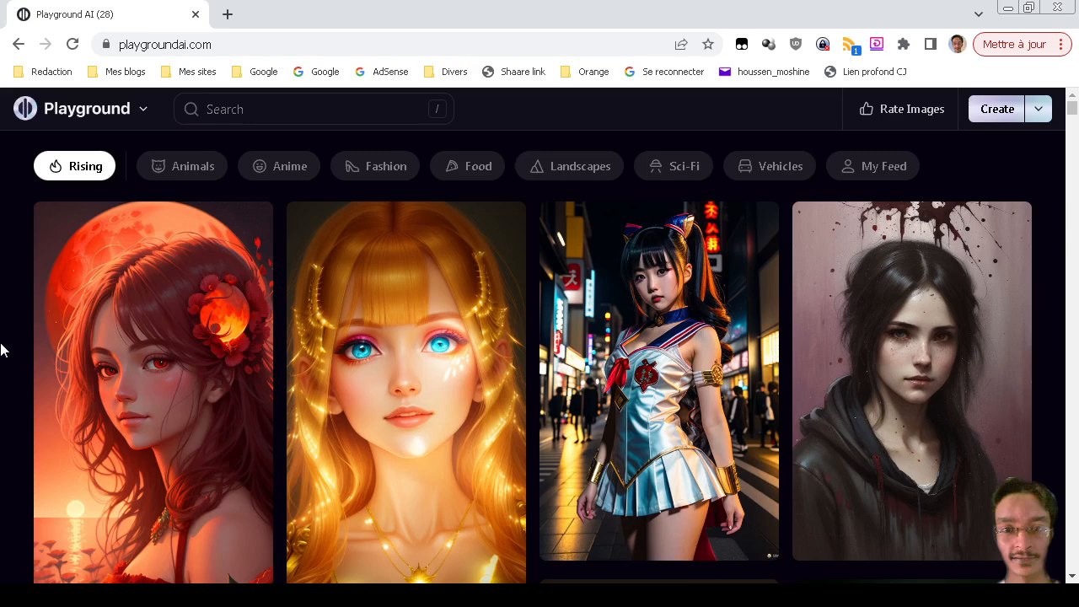
- Start creating a new image on a Board
scroll(2, 350, down, 3)
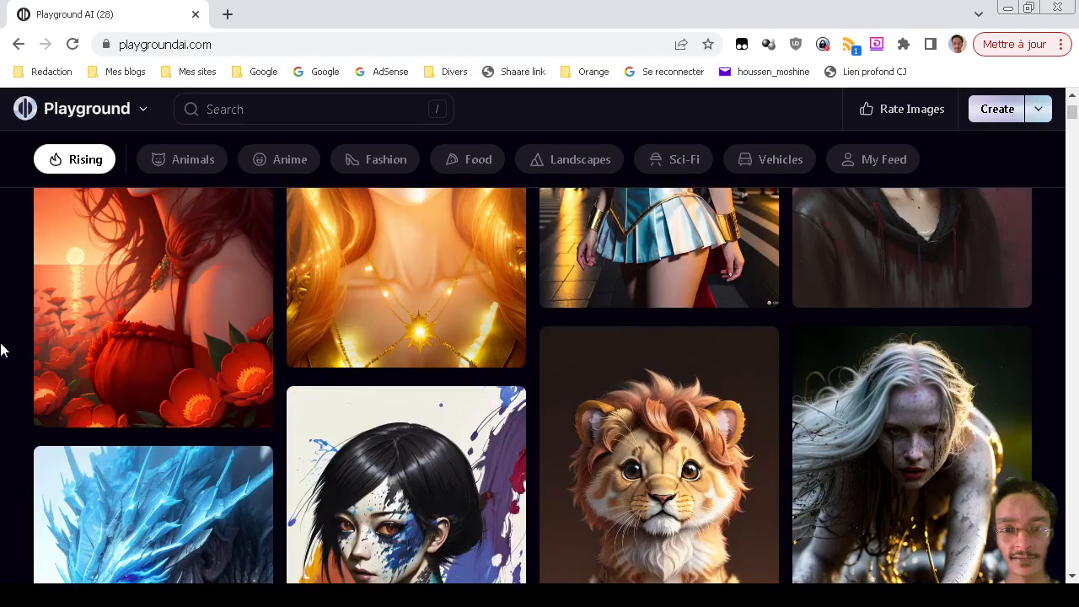
scroll(1, 350, down, 2)
scroll(1, 350, up, 5)
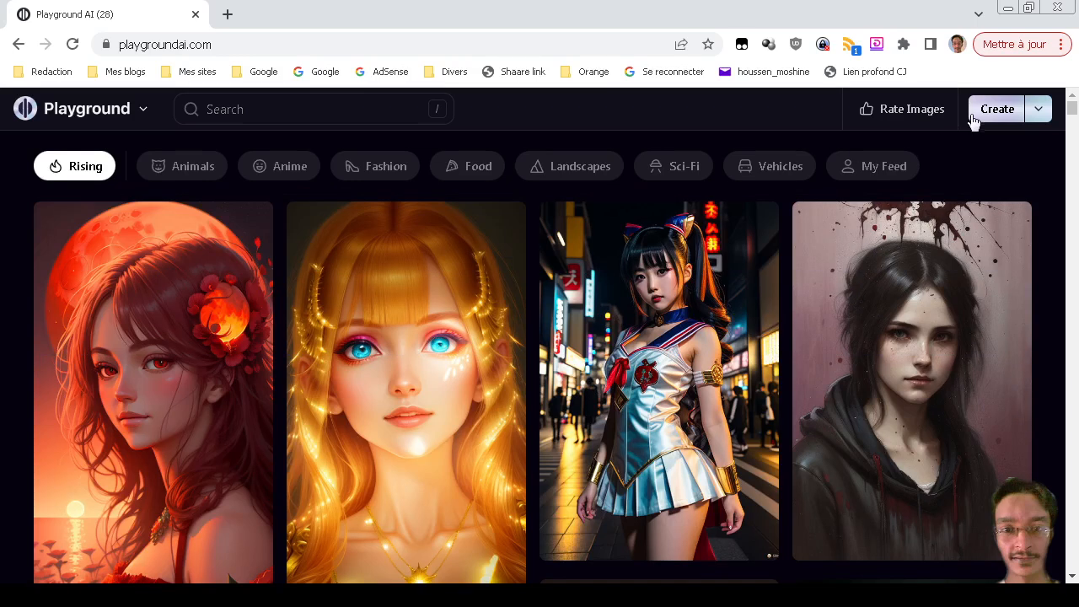
click(1041, 110)
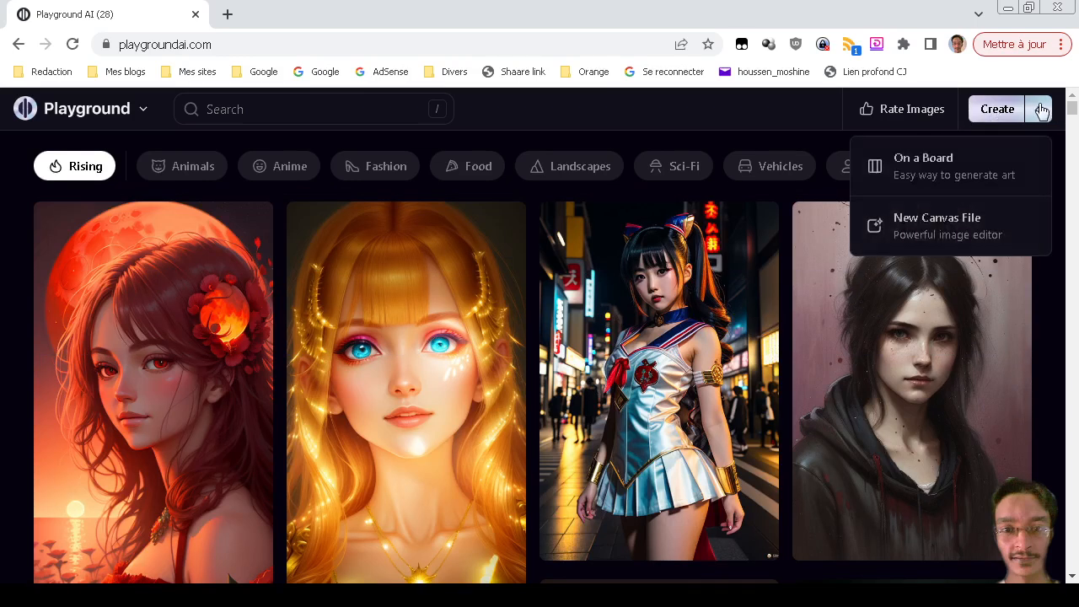
click(947, 171)
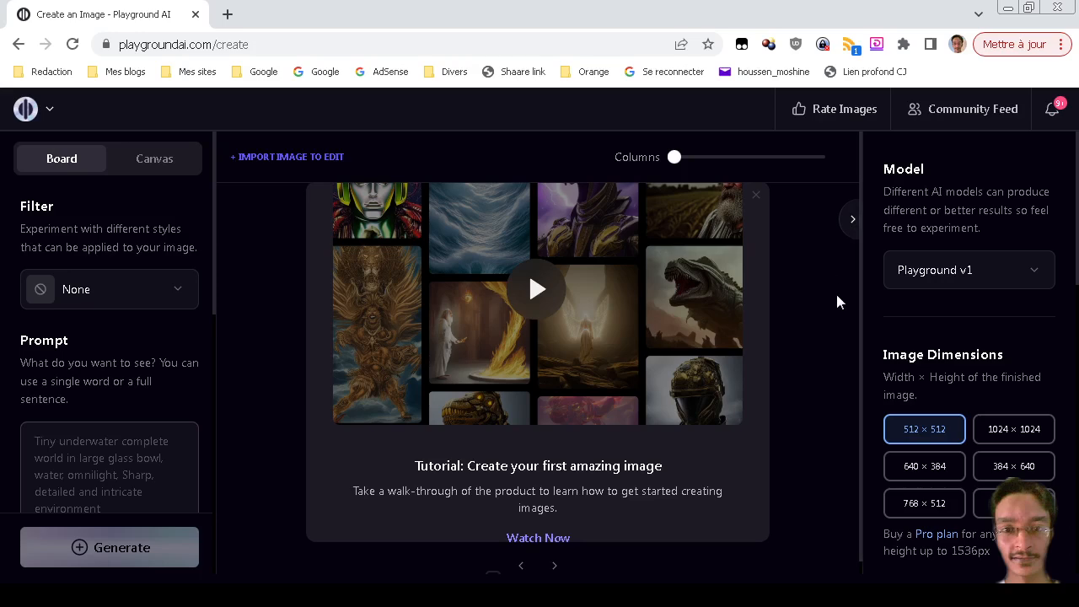
scroll(3, 421, down, 3)
scroll(3, 422, up, 3)
click(949, 277)
click(949, 278)
- Add an Edge → Image control trait and select the foot image from the desktop folder for it
scroll(26, 430, down, 6)
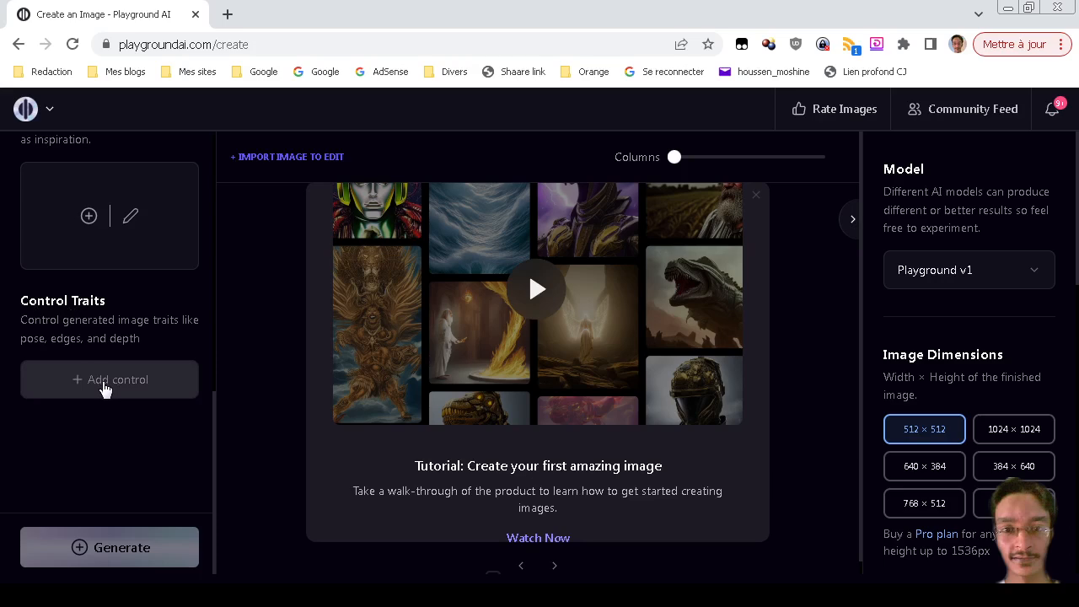
click(105, 388)
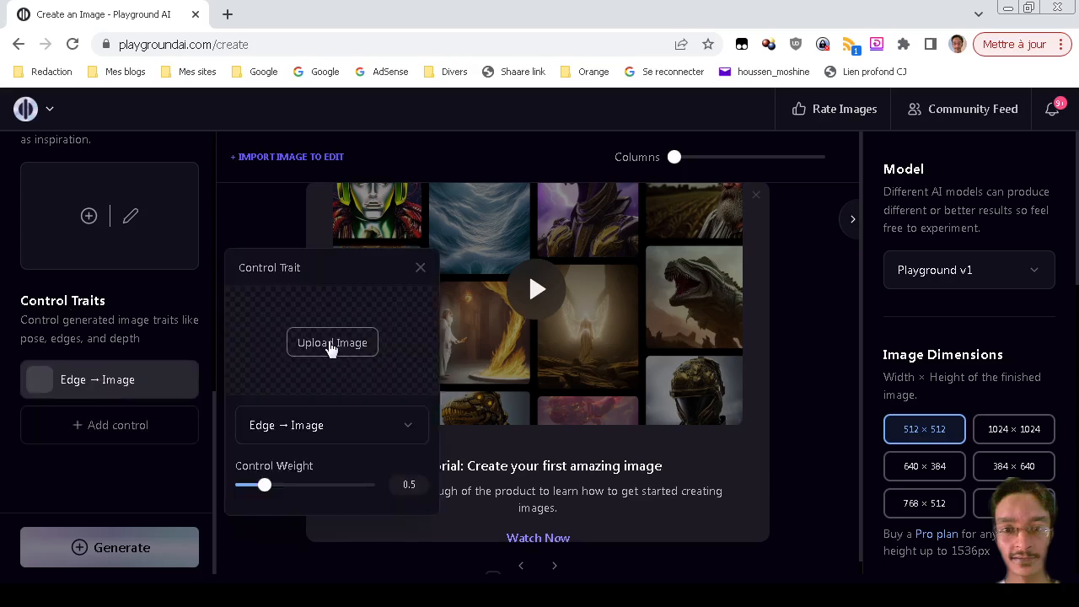
click(332, 342)
click(404, 124)
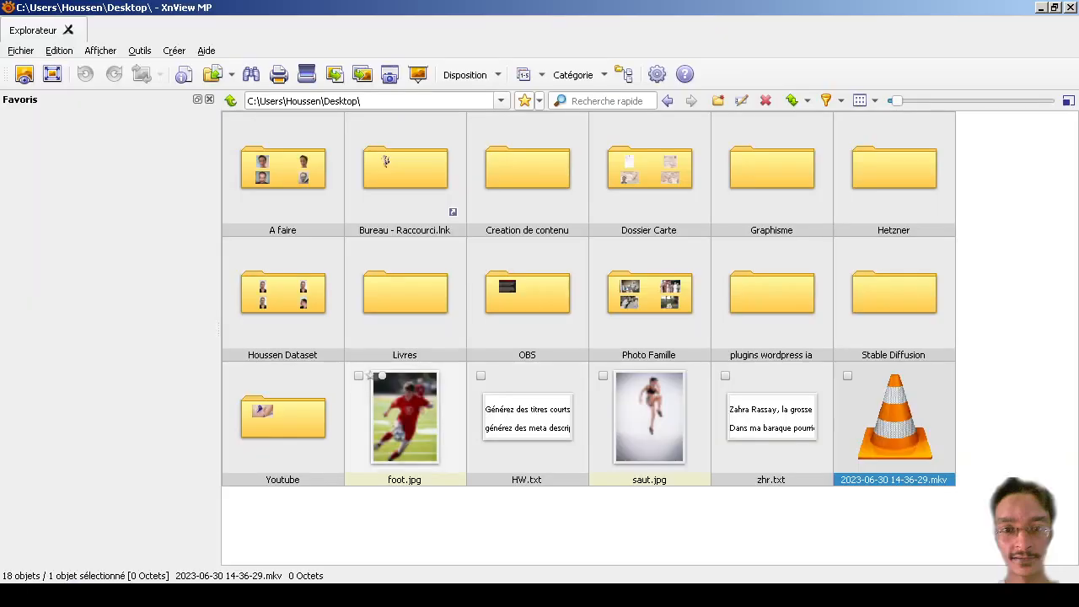
- Switch to XnView MP and view foot.jpg and saut.jpg at full size, closing each one
double_click(405, 426)
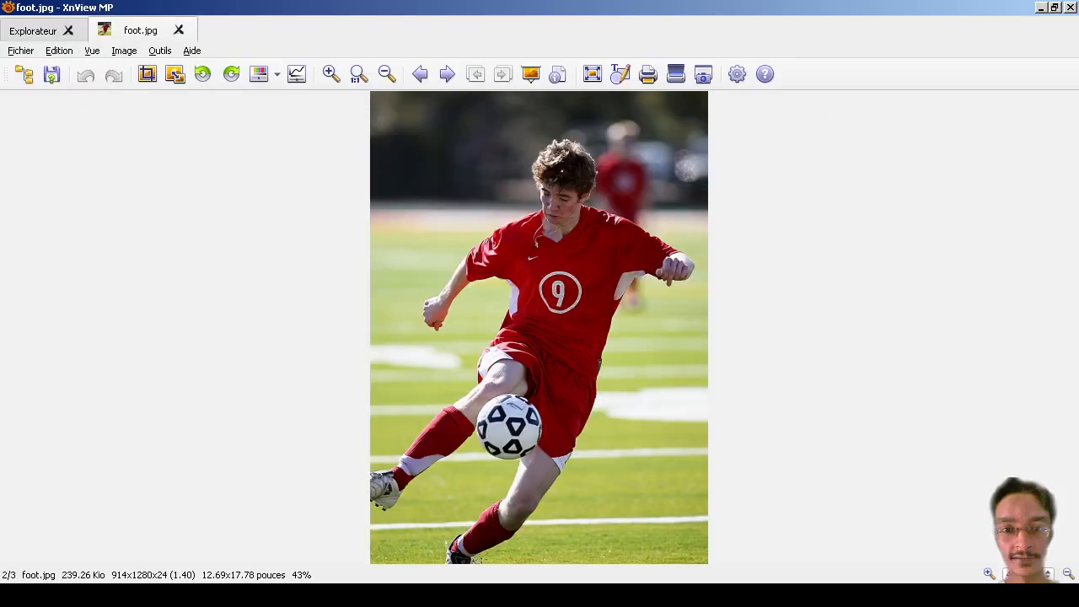
click(179, 30)
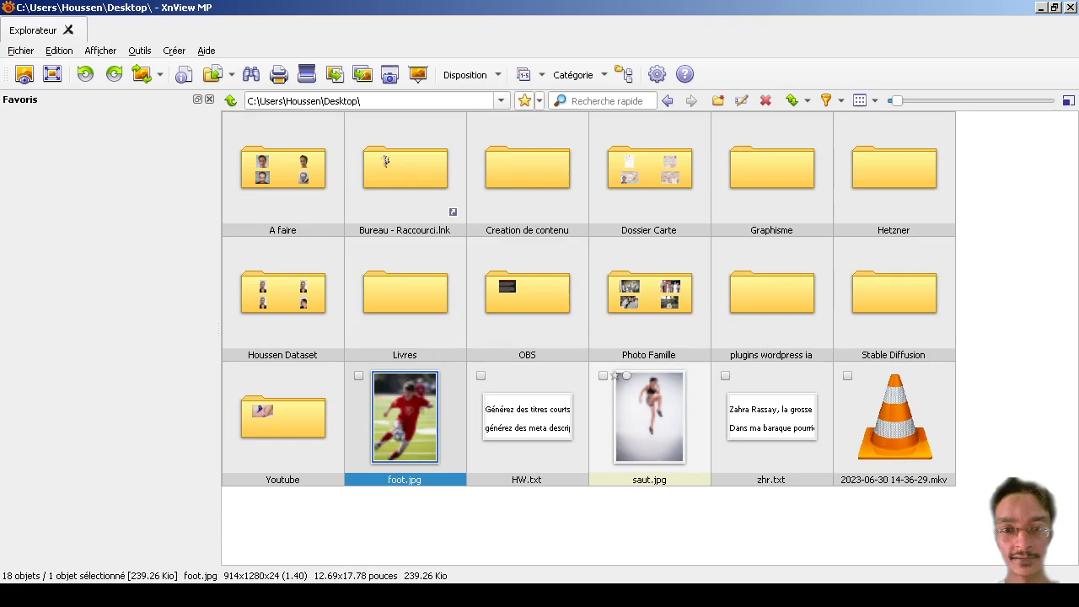
double_click(649, 418)
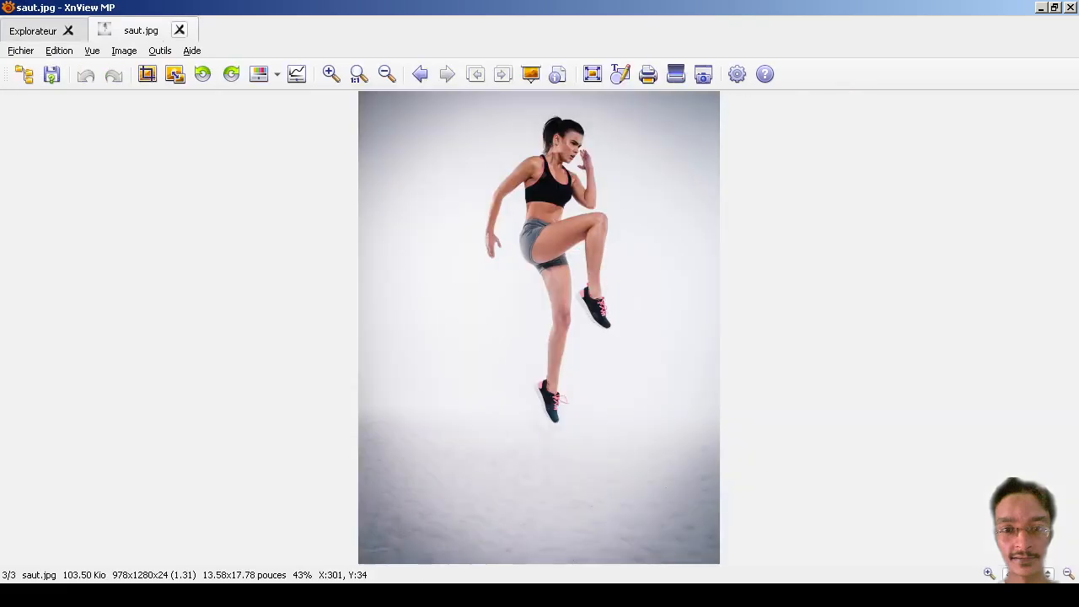
click(179, 29)
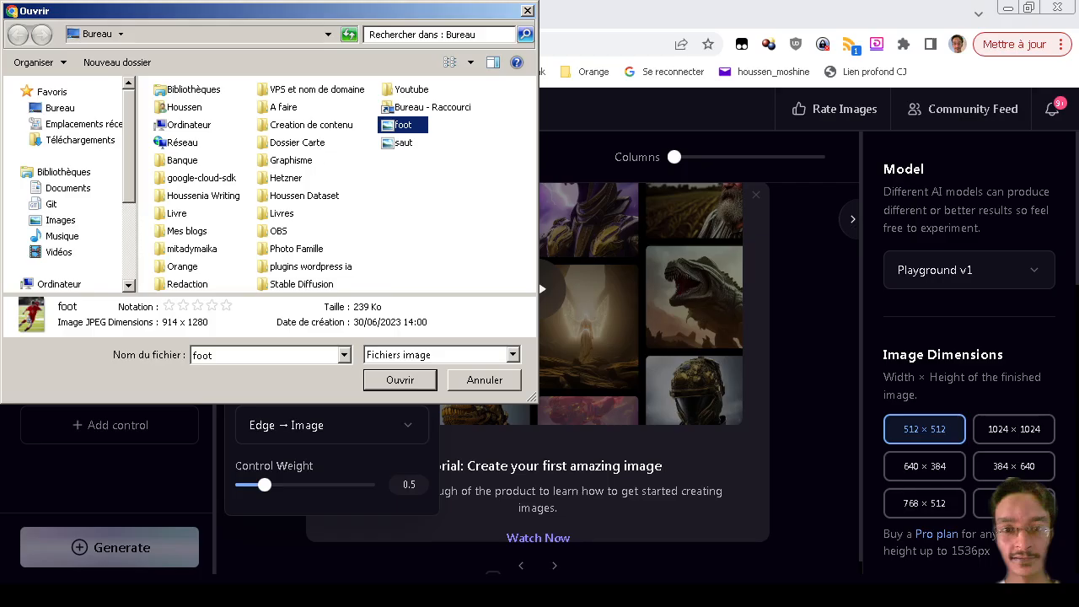
- Load the foot image into the control trait and choose Edge → Image as its control type
click(405, 375)
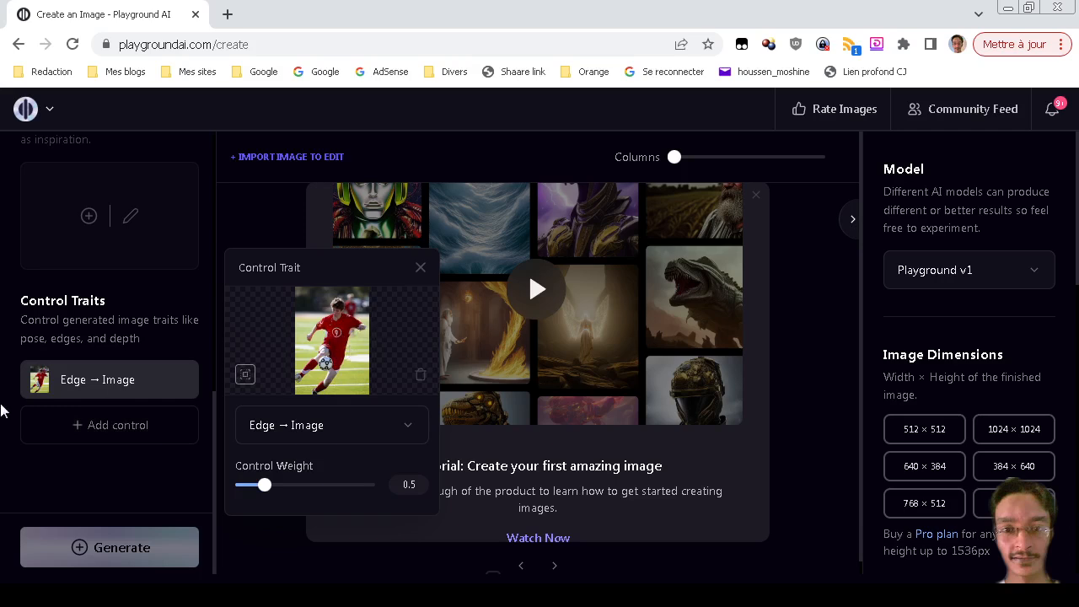
click(0, 440)
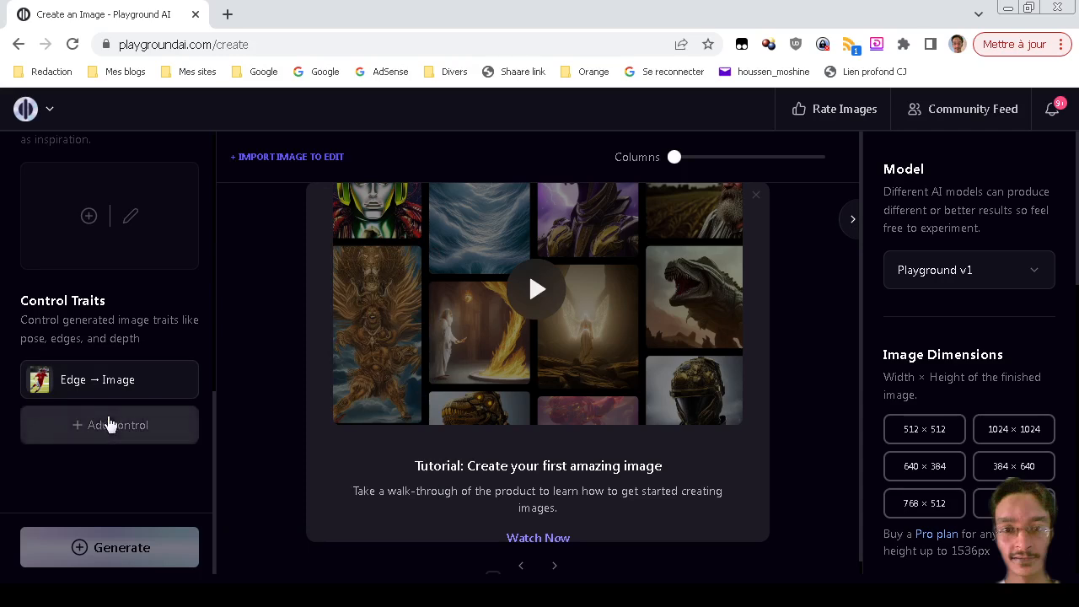
click(105, 380)
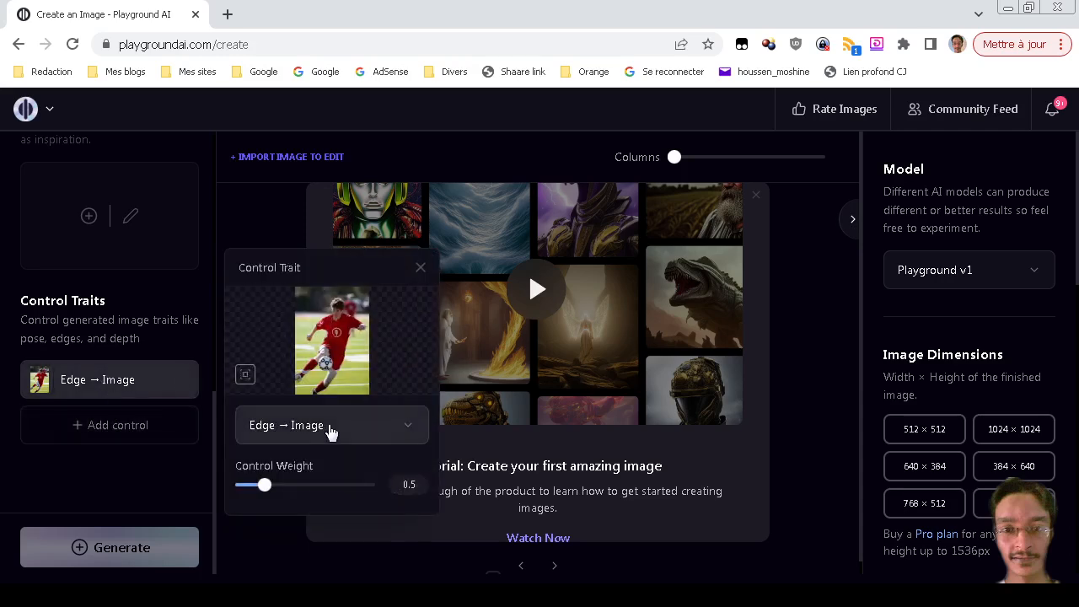
click(333, 430)
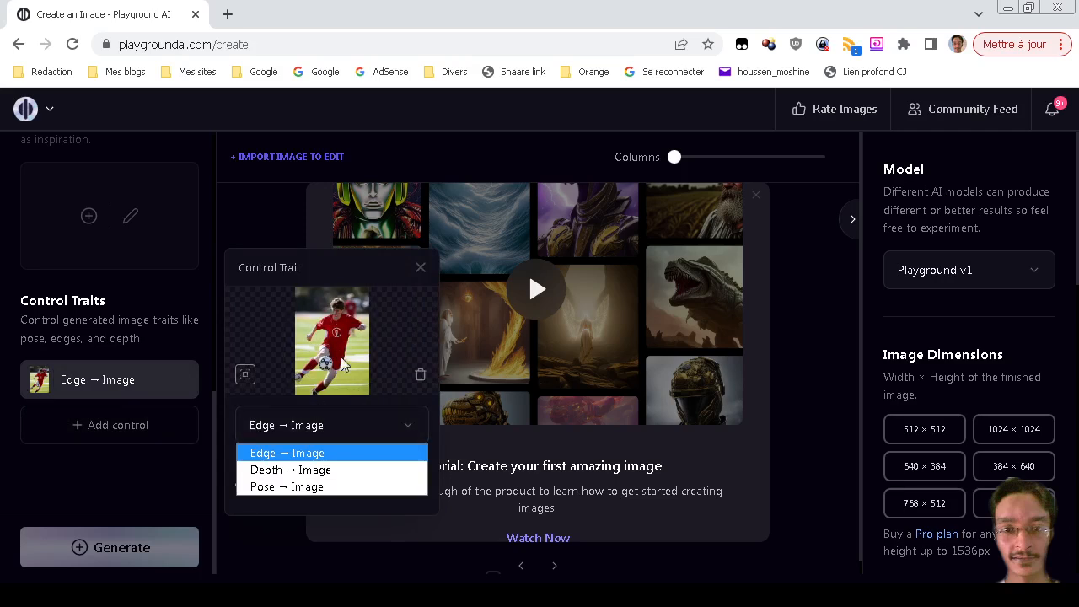
click(312, 455)
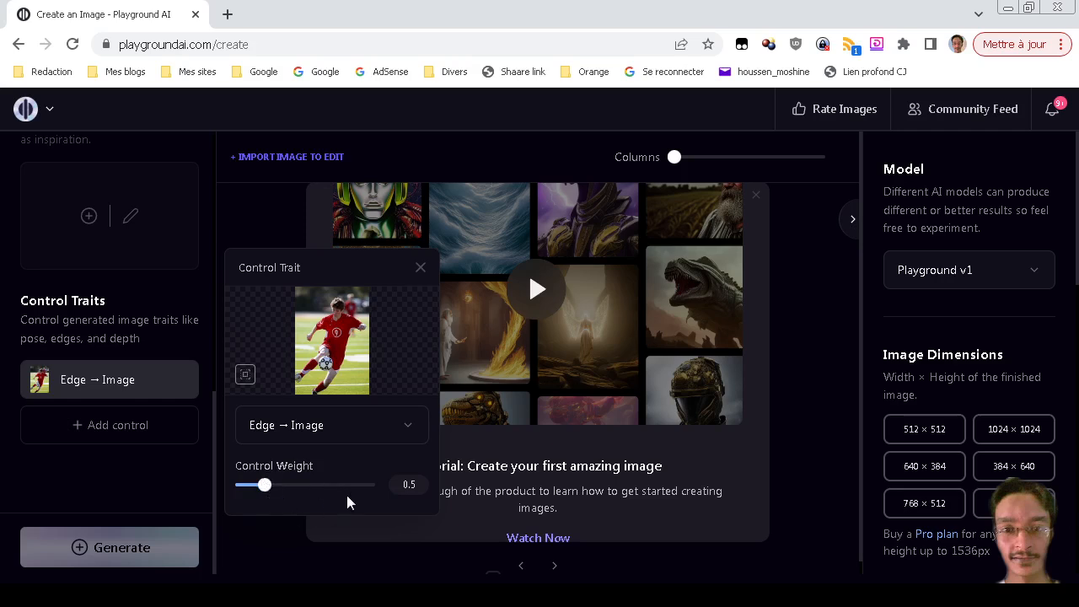
click(2, 487)
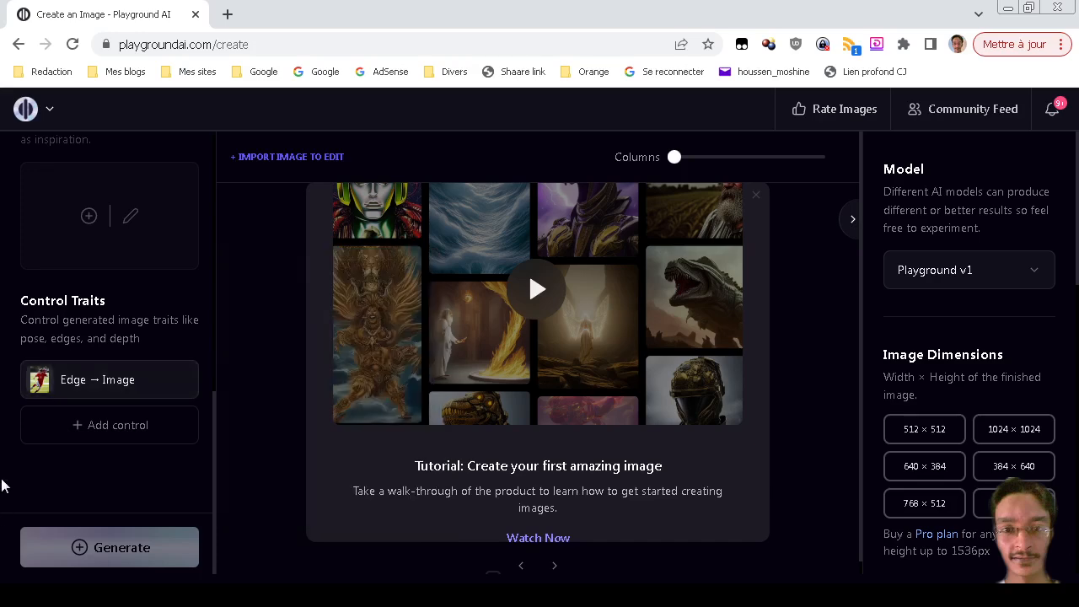
- Examine the filters offered for Playground v1 alongside the control trait settings
scroll(3, 487, up, 5)
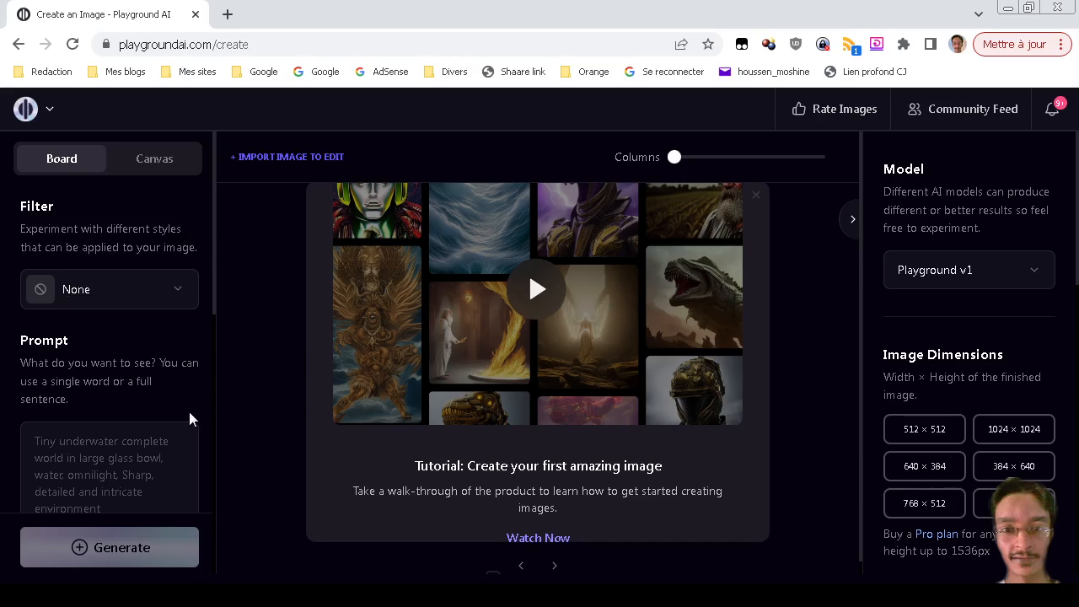
scroll(189, 417, down, 10)
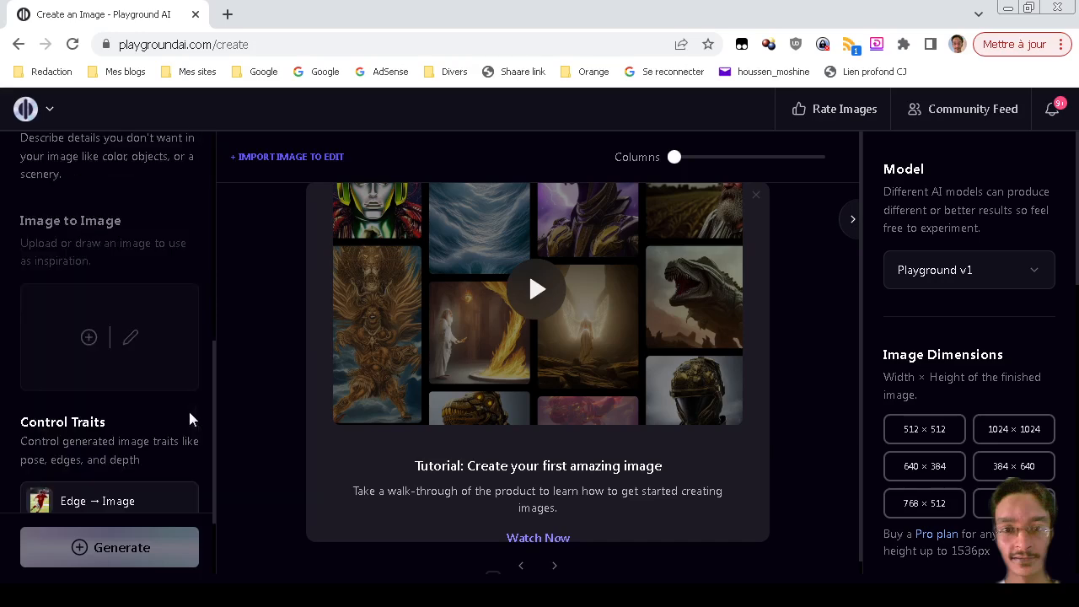
scroll(189, 418, up, 10)
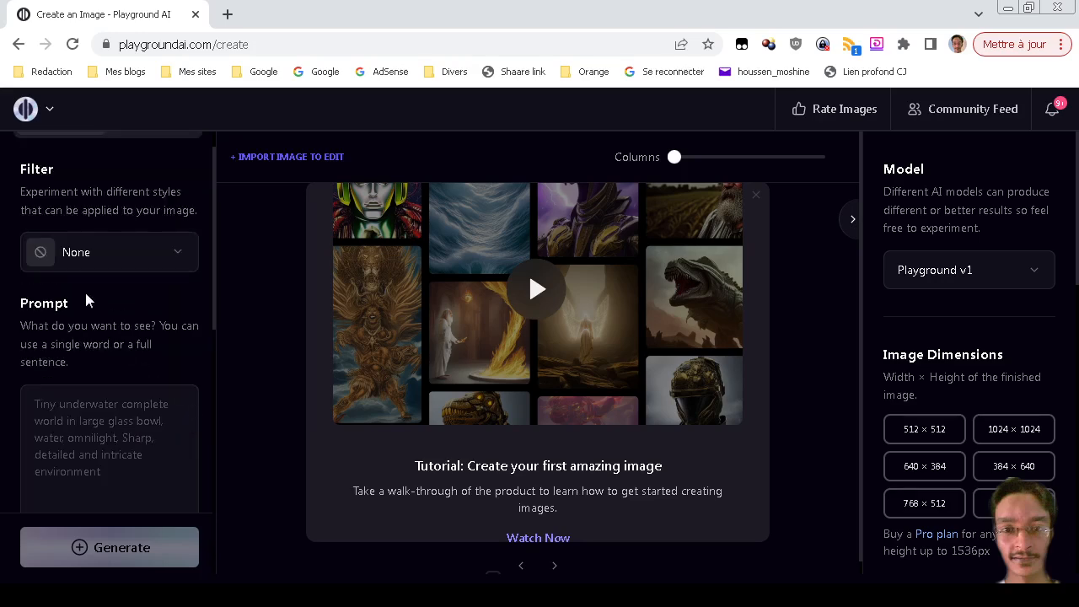
click(86, 253)
click(86, 253)
click(86, 253)
click(86, 253)
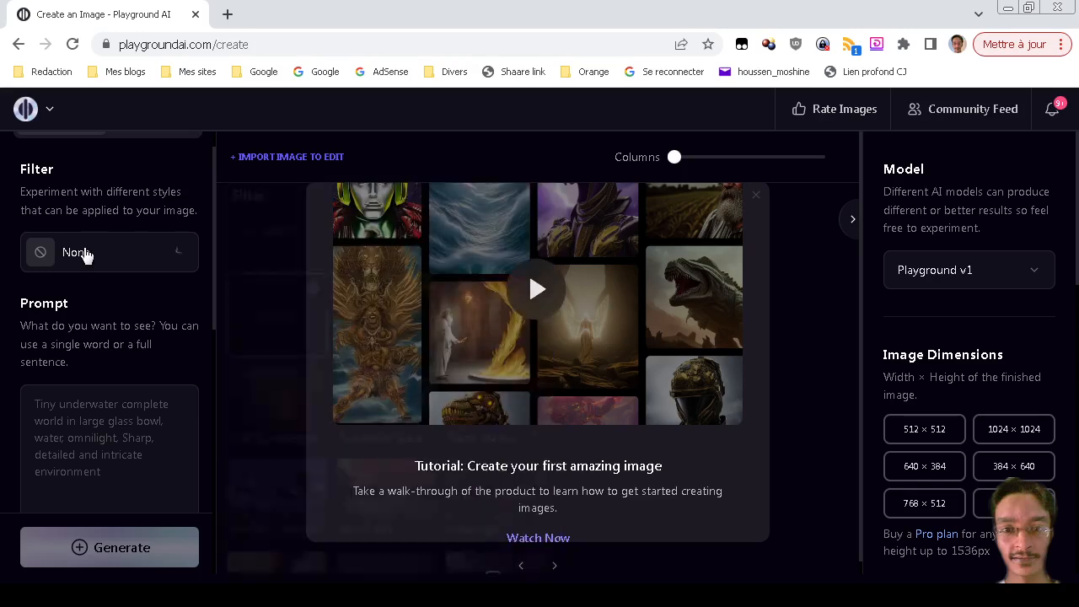
scroll(140, 392, down, 5)
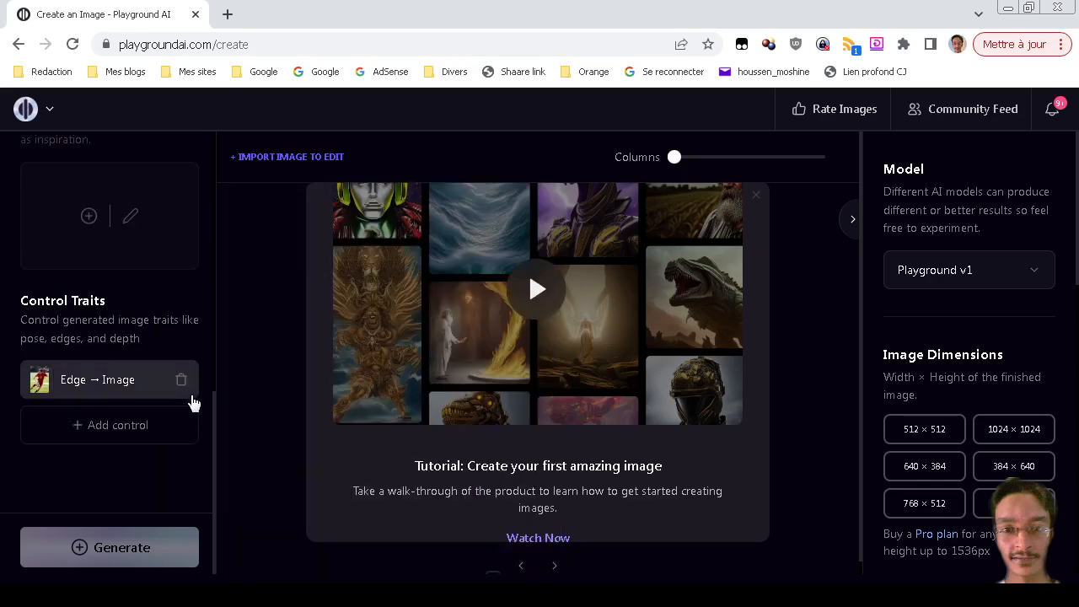
scroll(180, 393, up, 5)
scroll(160, 340, up, 2)
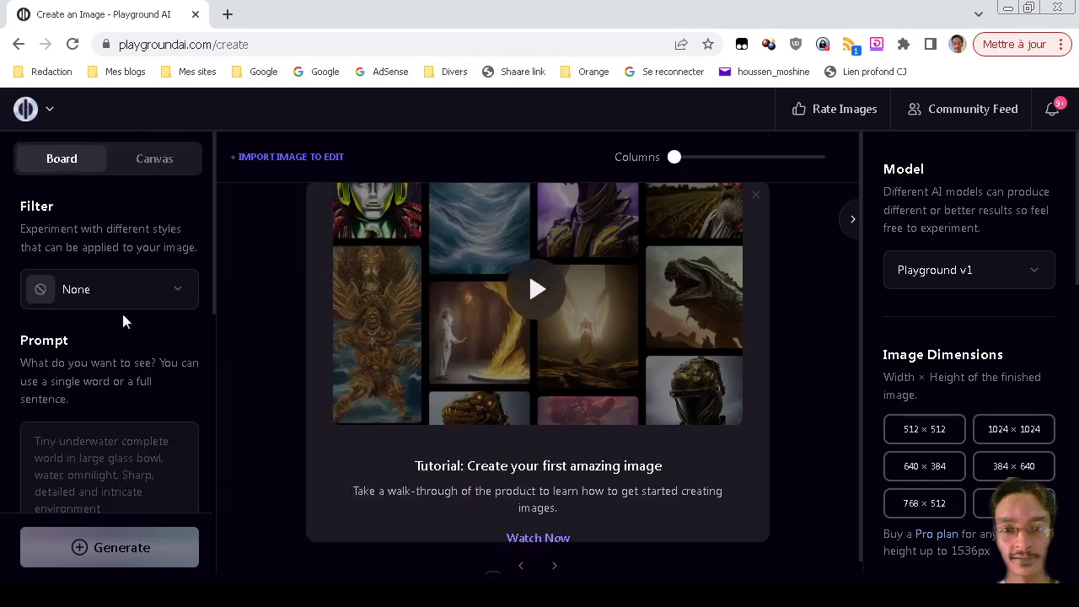
click(107, 298)
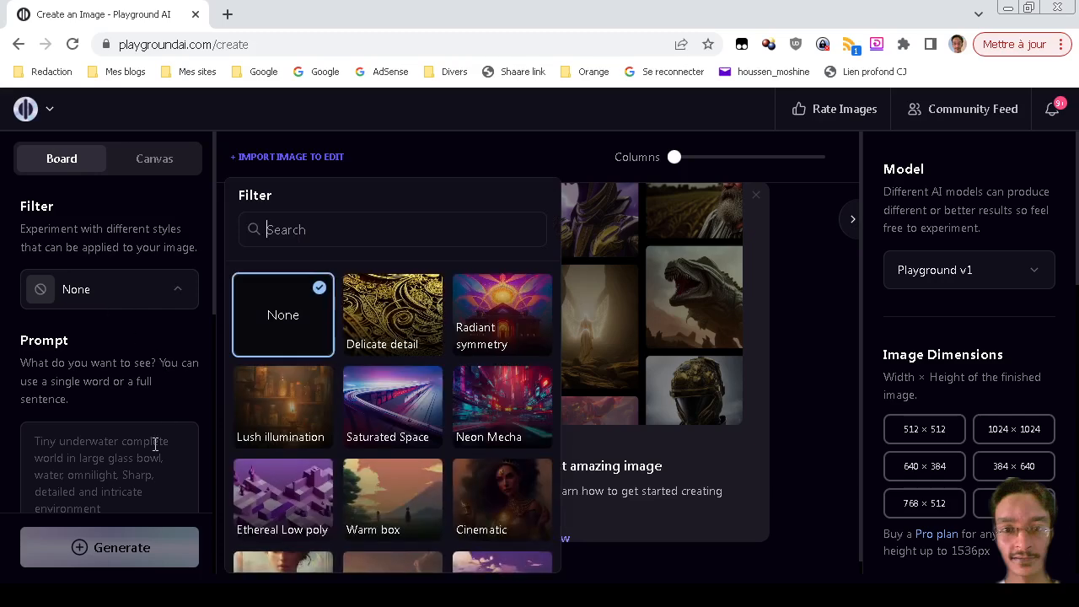
click(139, 457)
click(91, 289)
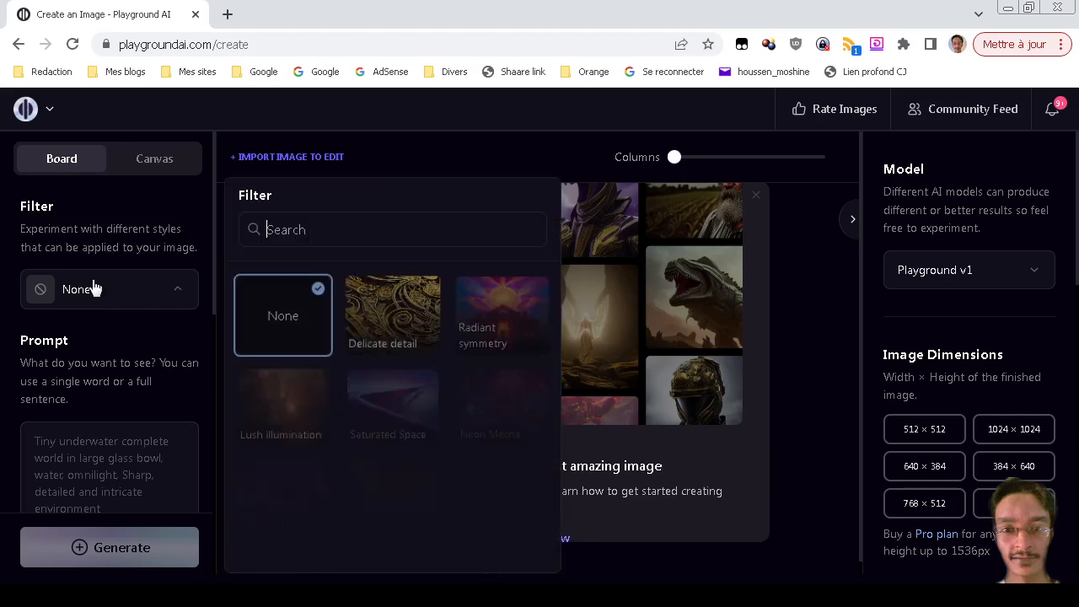
click(93, 291)
- Change the model to Stable Diffusion 1.5 and browse the filters offered for it
scroll(115, 380, down, 5)
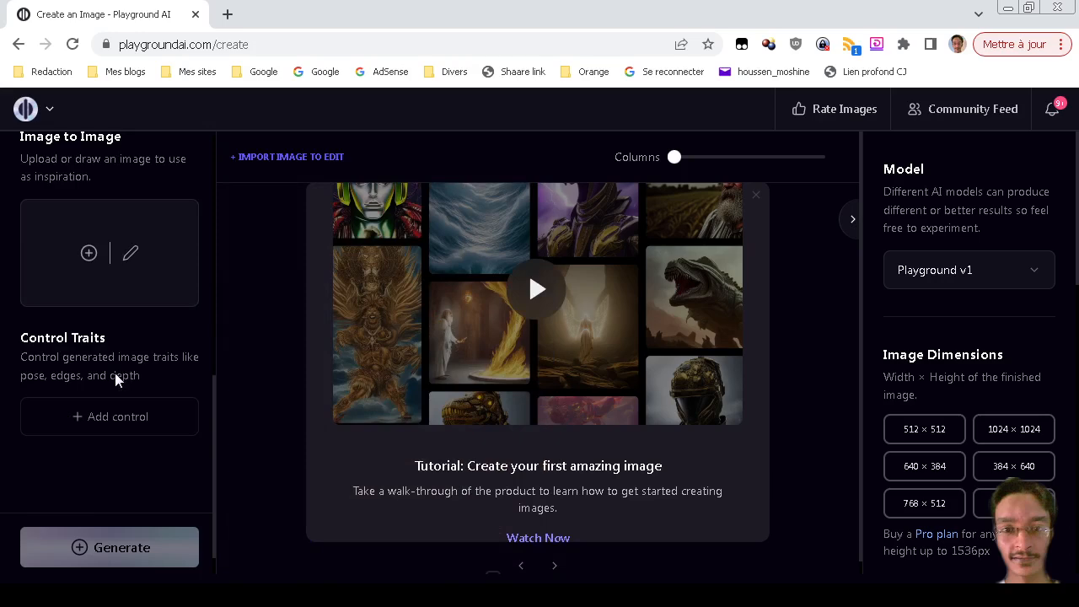
scroll(122, 399, up, 5)
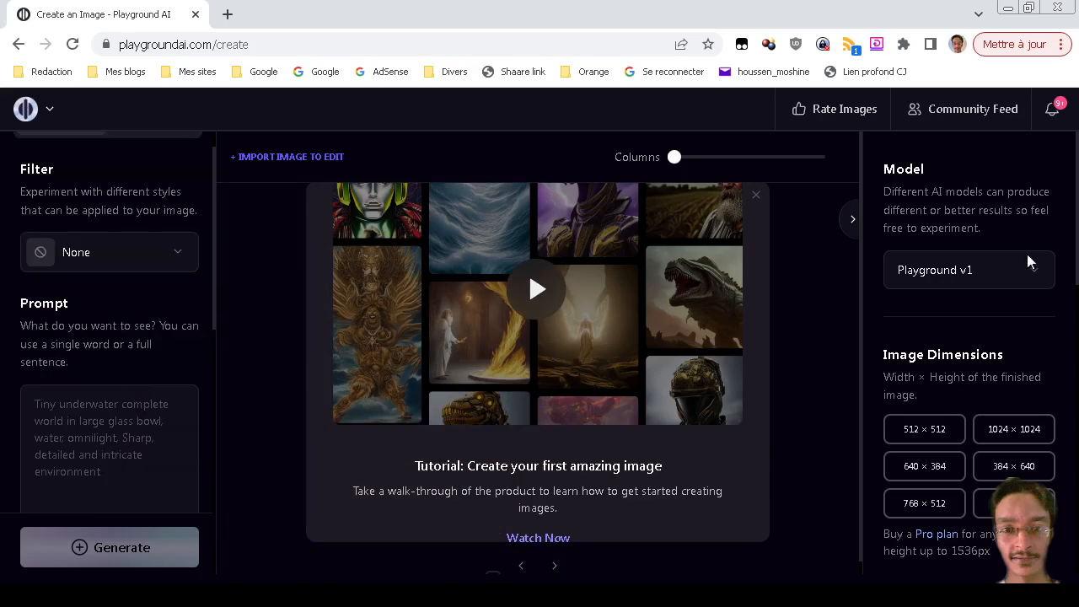
click(953, 282)
click(959, 313)
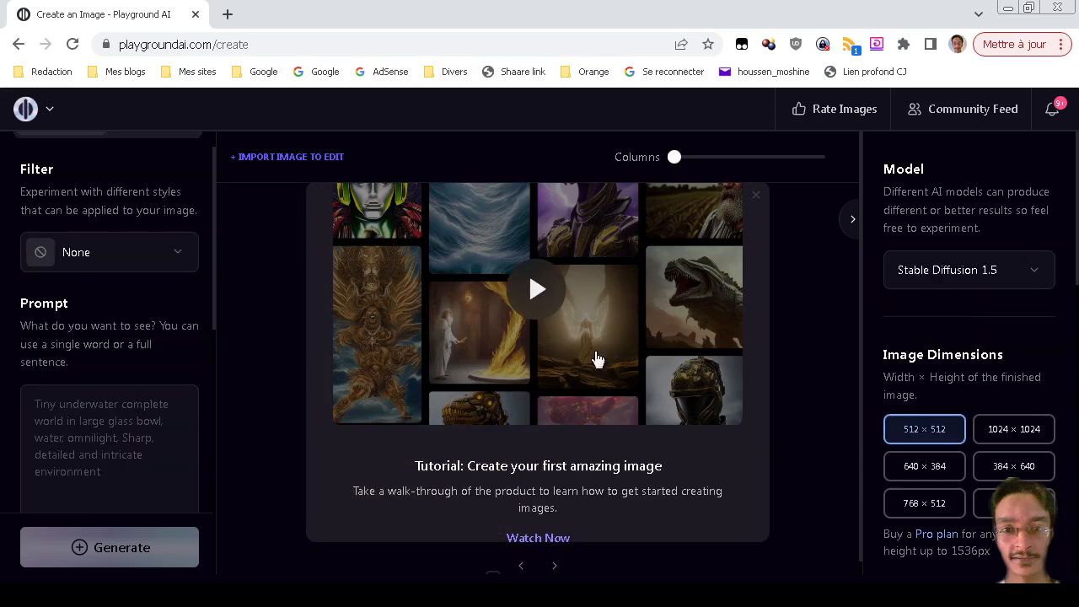
click(110, 255)
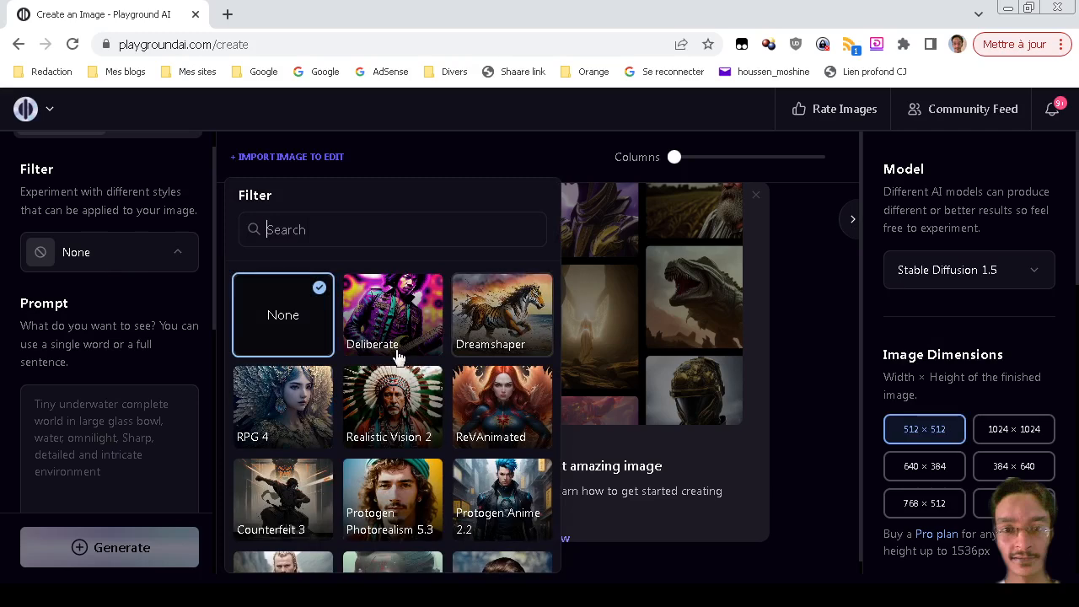
click(2, 453)
- Add an Edge → Image control trait to the Stable Diffusion 1.5 setup and upload the foot image for it
scroll(2, 456, down, 5)
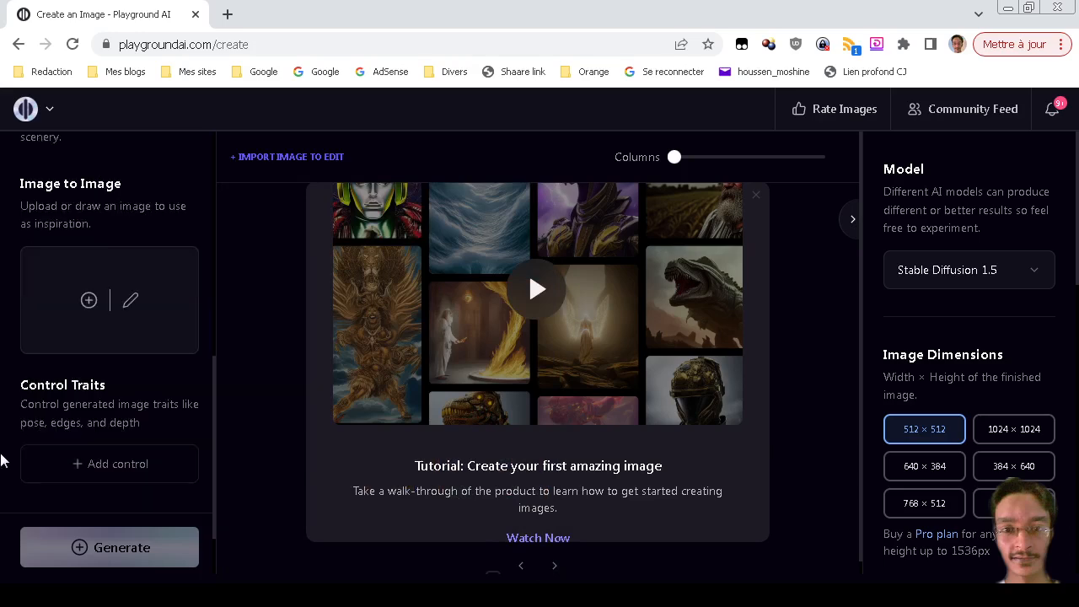
scroll(2, 459, down, 1)
click(100, 391)
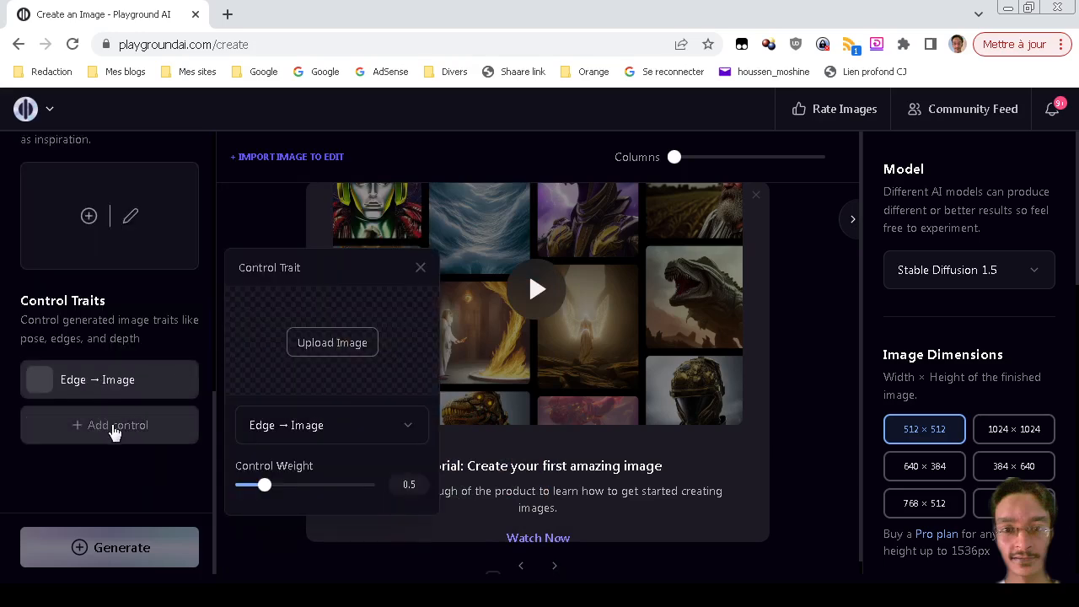
click(304, 344)
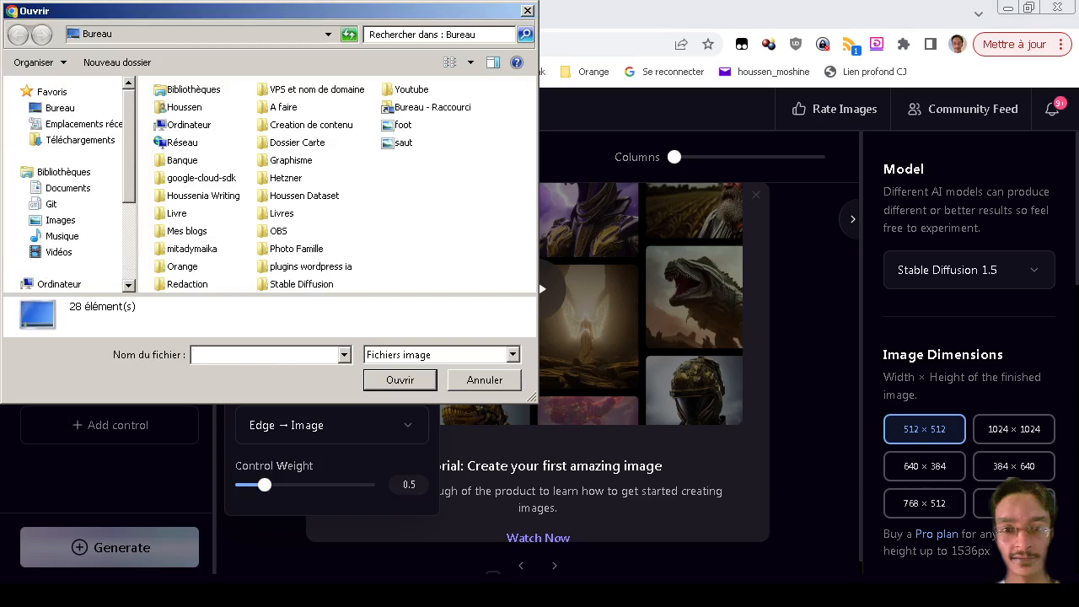
click(403, 125)
click(401, 380)
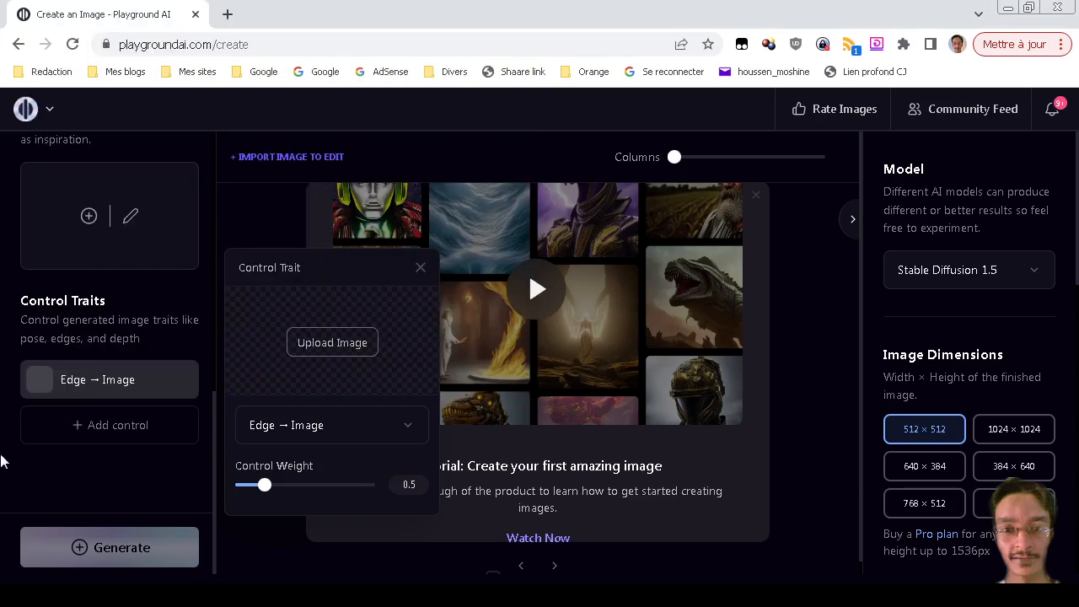
click(2, 460)
- Review the filters available for the Stable Diffusion 1.5 model while its control trait is in place
scroll(2, 460, up, 5)
scroll(2, 459, up, 3)
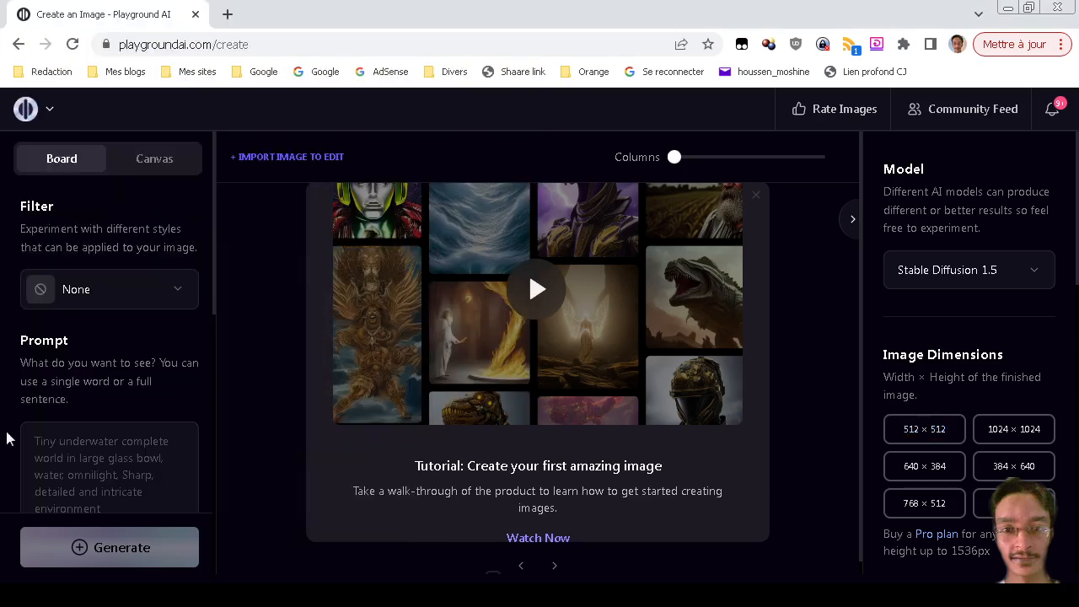
click(82, 299)
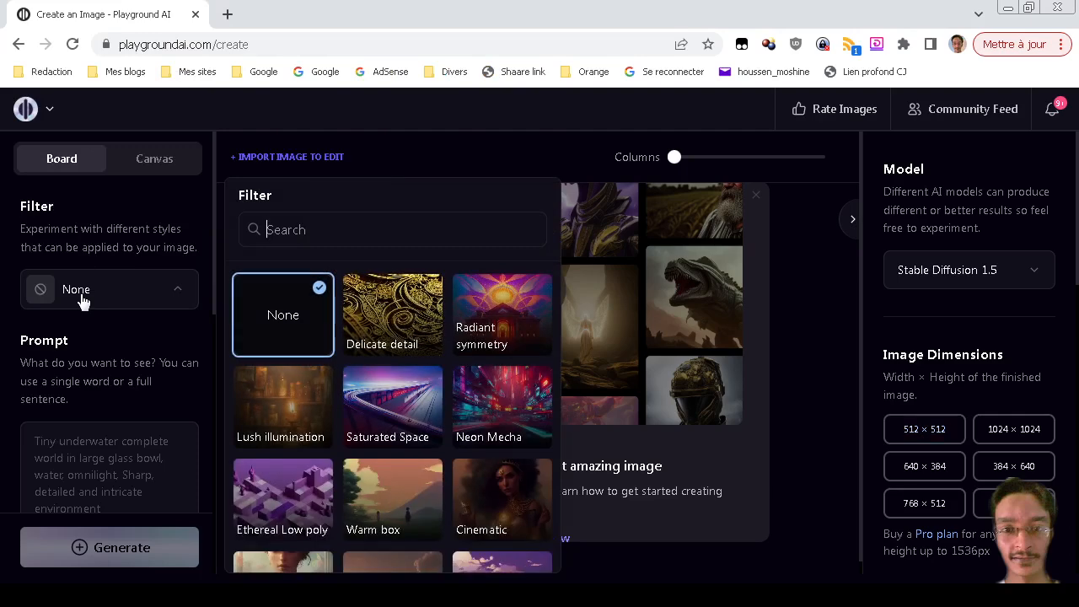
click(5, 419)
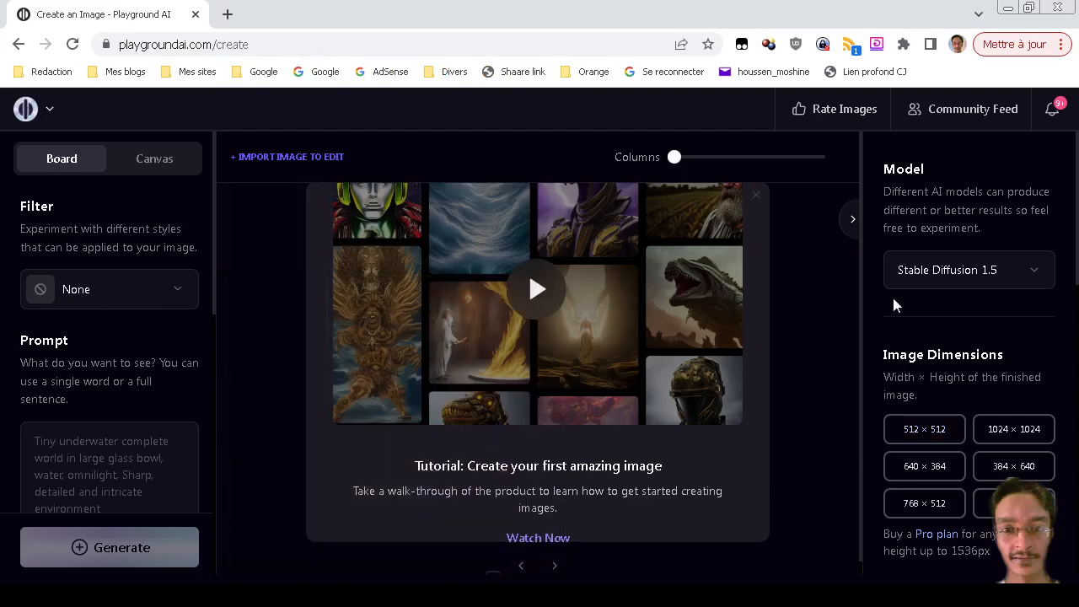
- Switch the model to Playground v1 and add an Edge → Image control trait using the foot image from the desktop
click(925, 279)
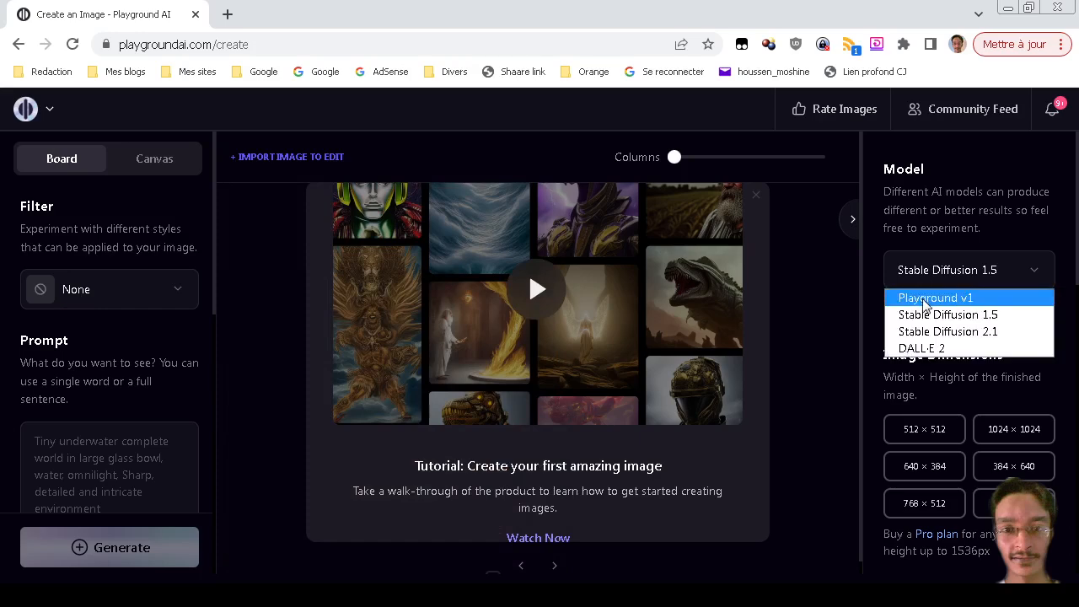
click(925, 300)
scroll(4, 396, down, 6)
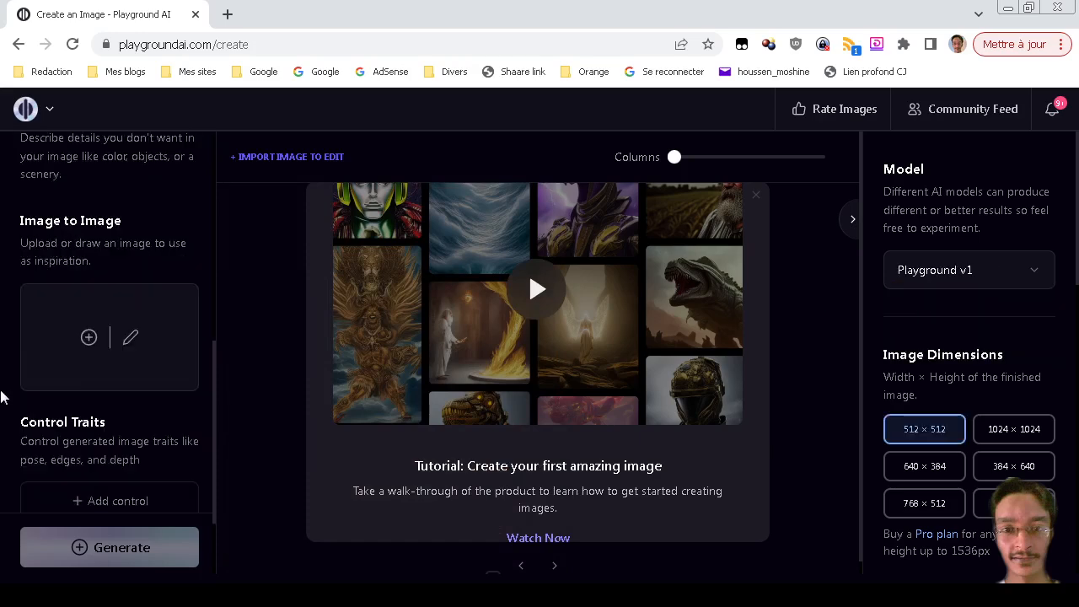
click(147, 388)
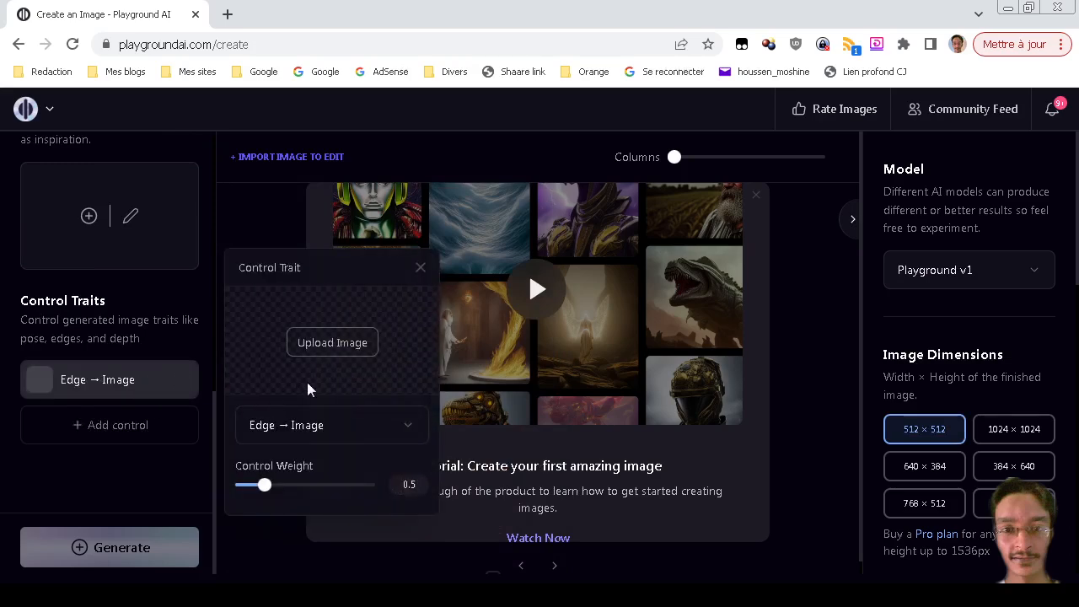
click(335, 343)
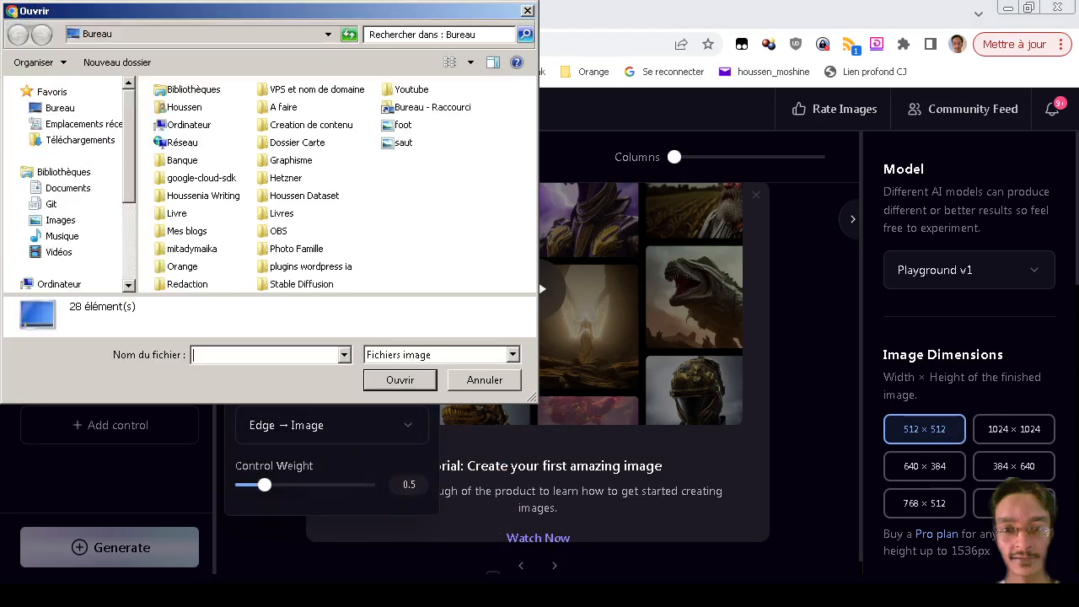
click(404, 125)
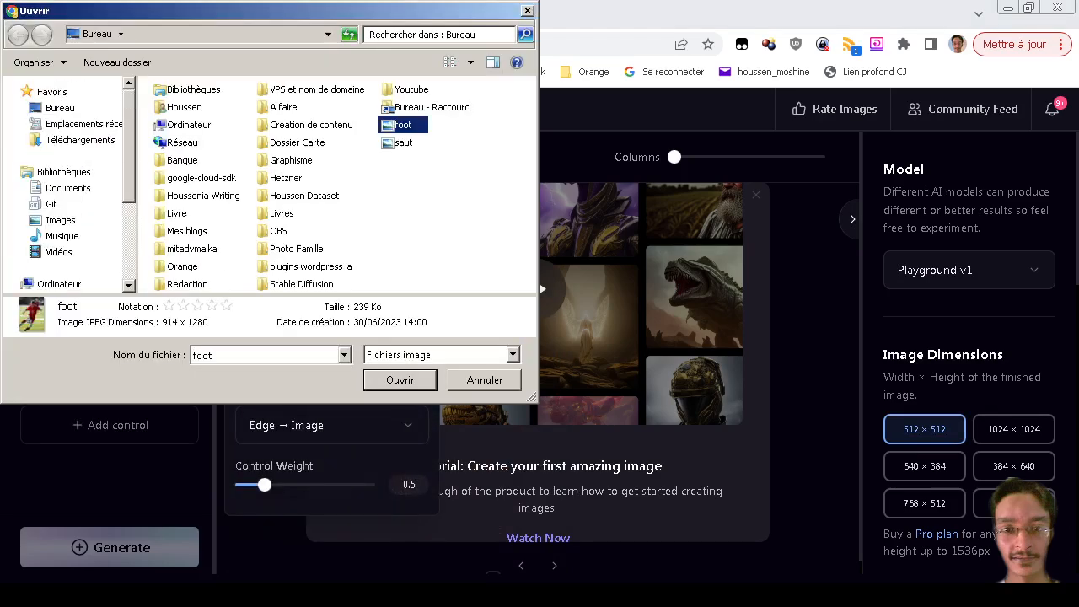
key(Return)
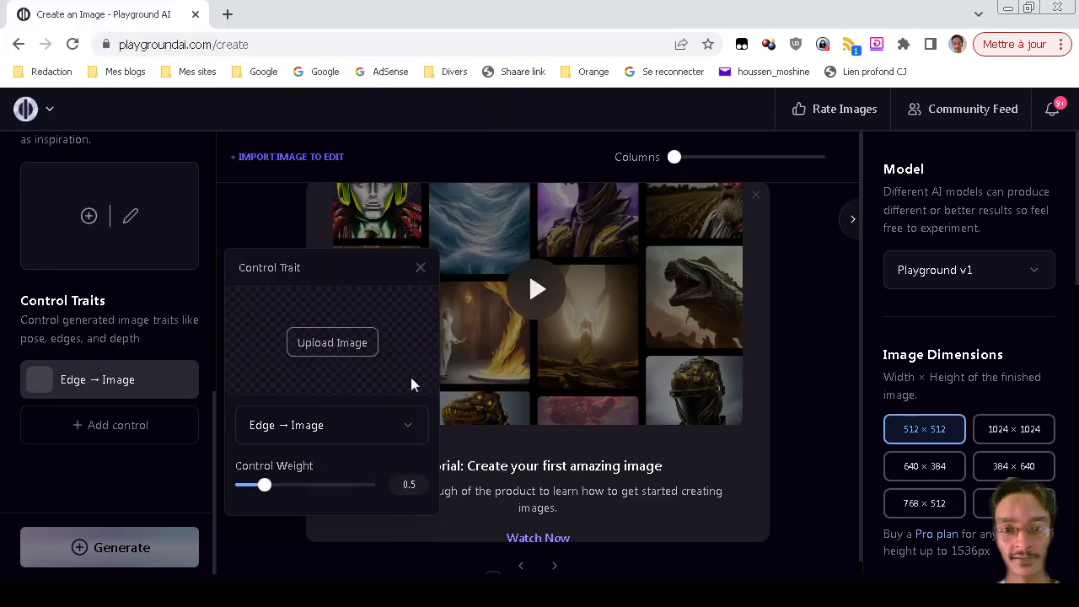
- Enter "a little girl" as the image prompt
scroll(2, 426, up, 6)
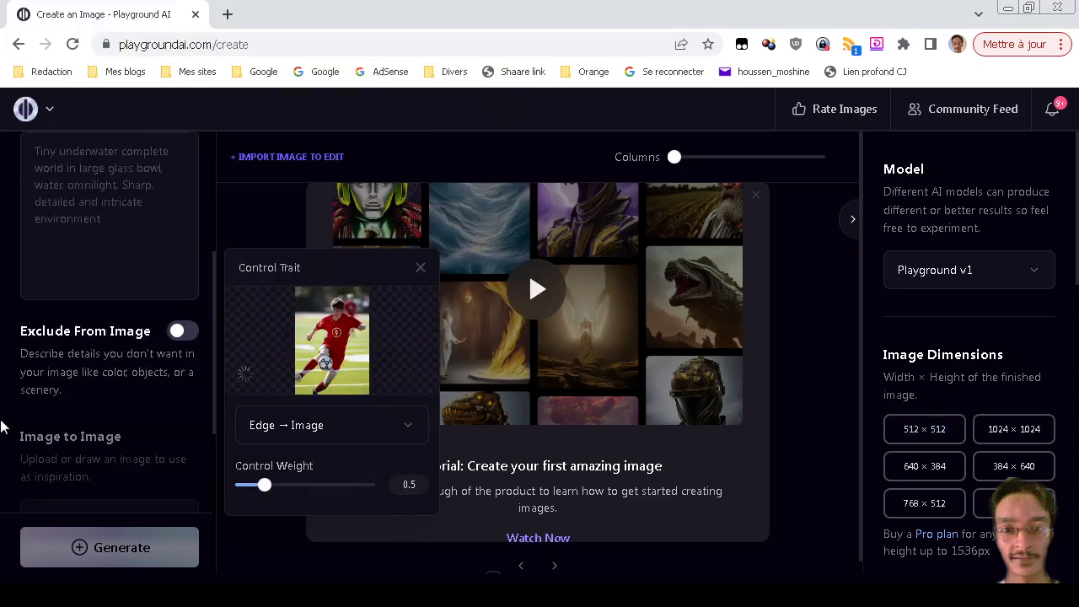
scroll(2, 426, down, 6)
scroll(1, 426, up, 4)
scroll(1, 464, up, 3)
scroll(3, 466, down, 2)
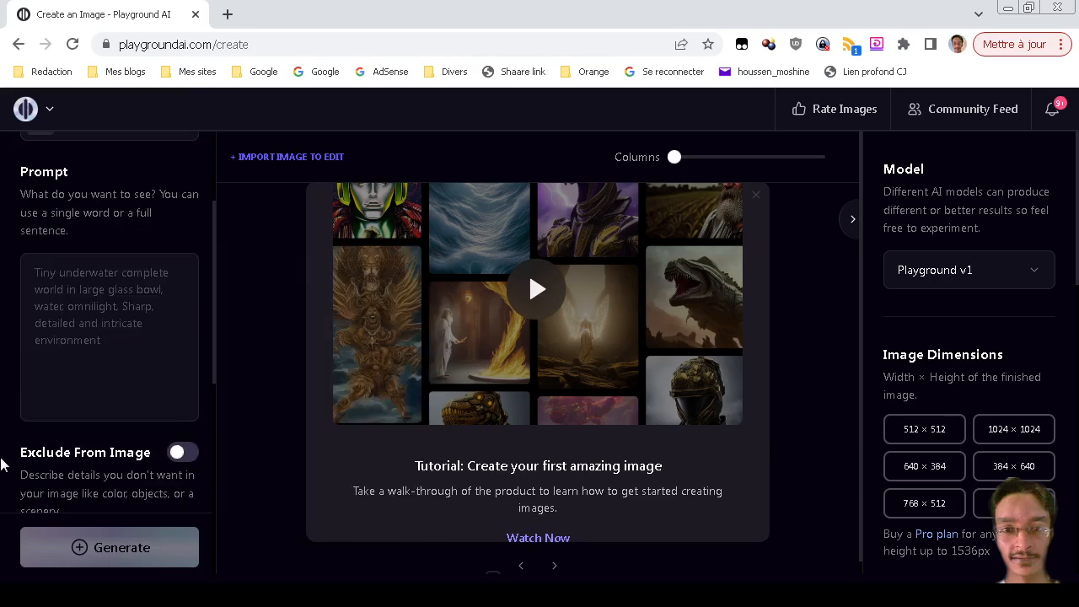
click(136, 351)
text(a )
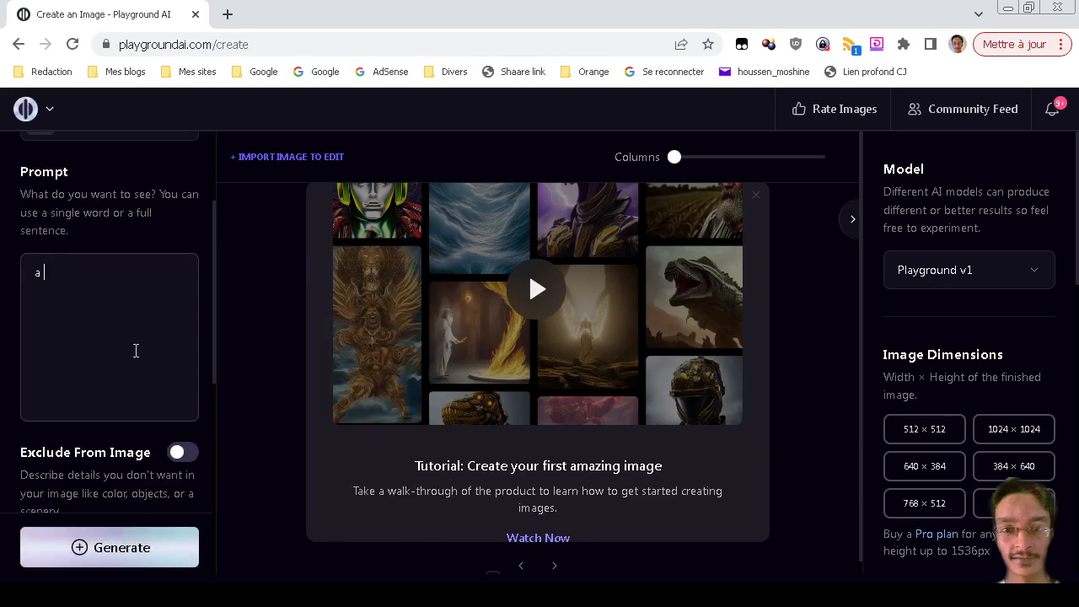
text(little gir)
- Check the number-of-images setting and generate two images from the prompt and control trait
scroll(928, 511, down, 8)
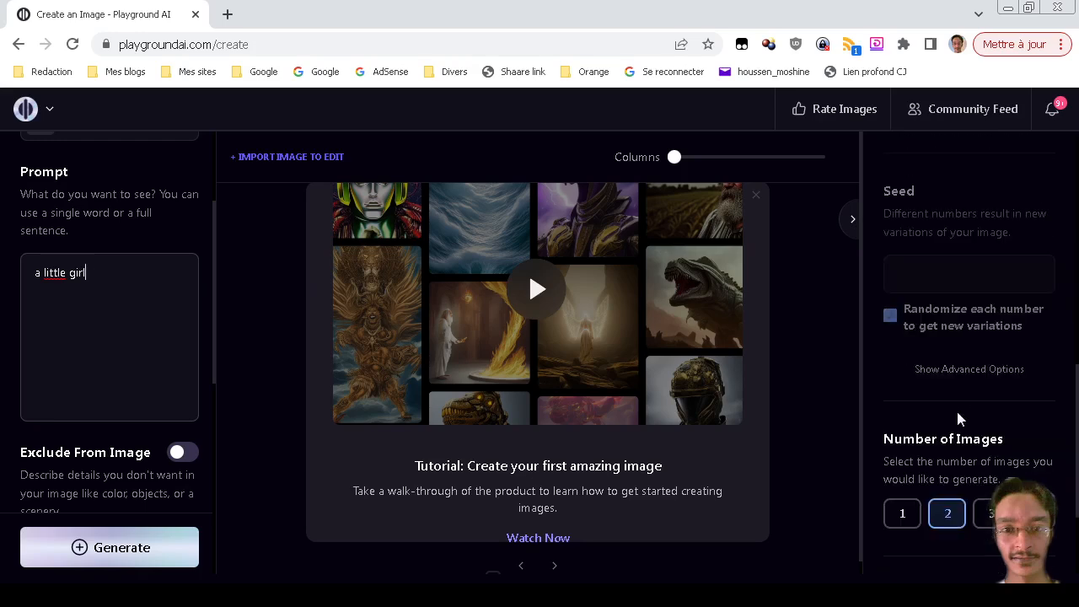
scroll(958, 419, down, 1)
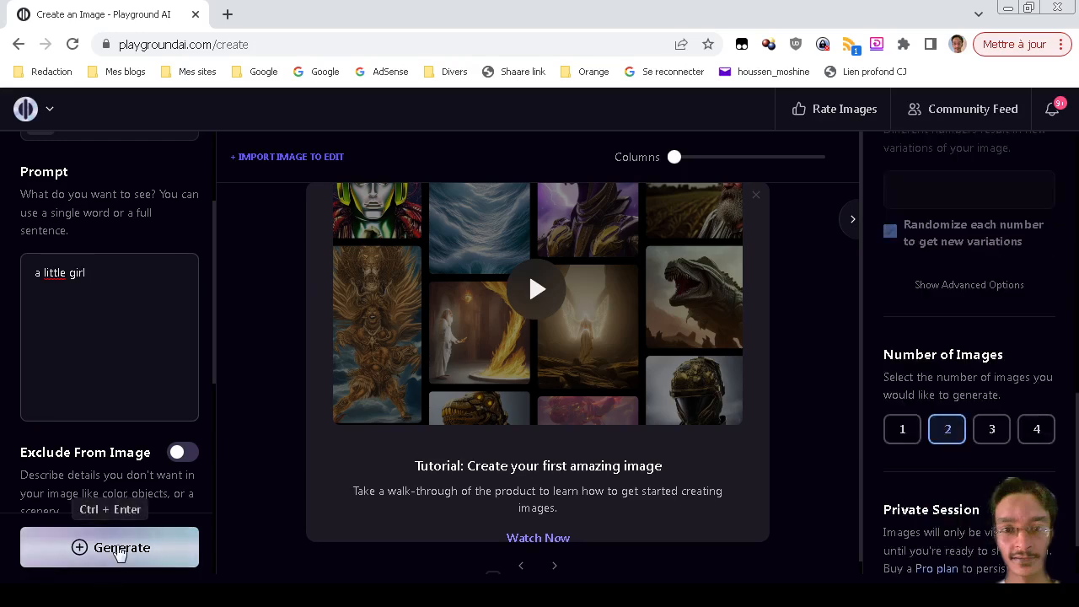
click(120, 552)
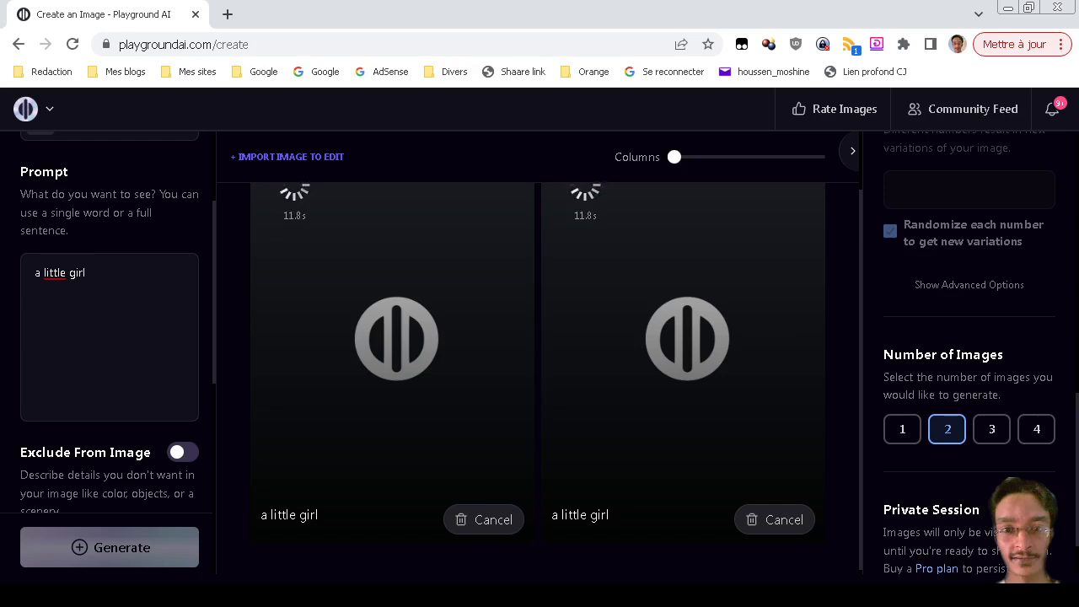
- Open the Pro plan pricing page in a new tab, compare the Free, Pro and DALL·E 2 offers, and close it
right_click(926, 576)
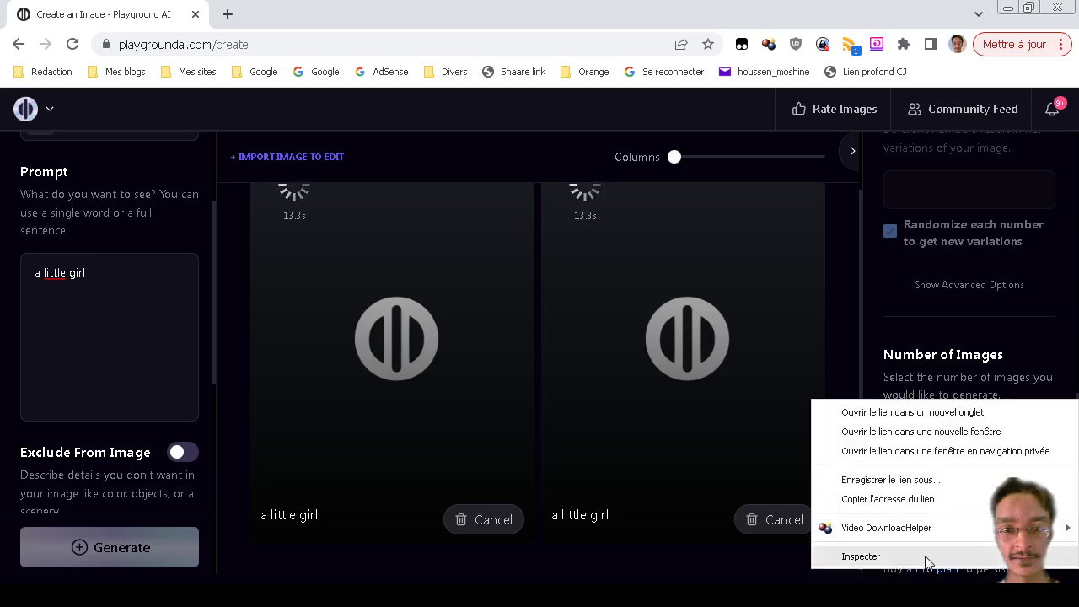
click(915, 414)
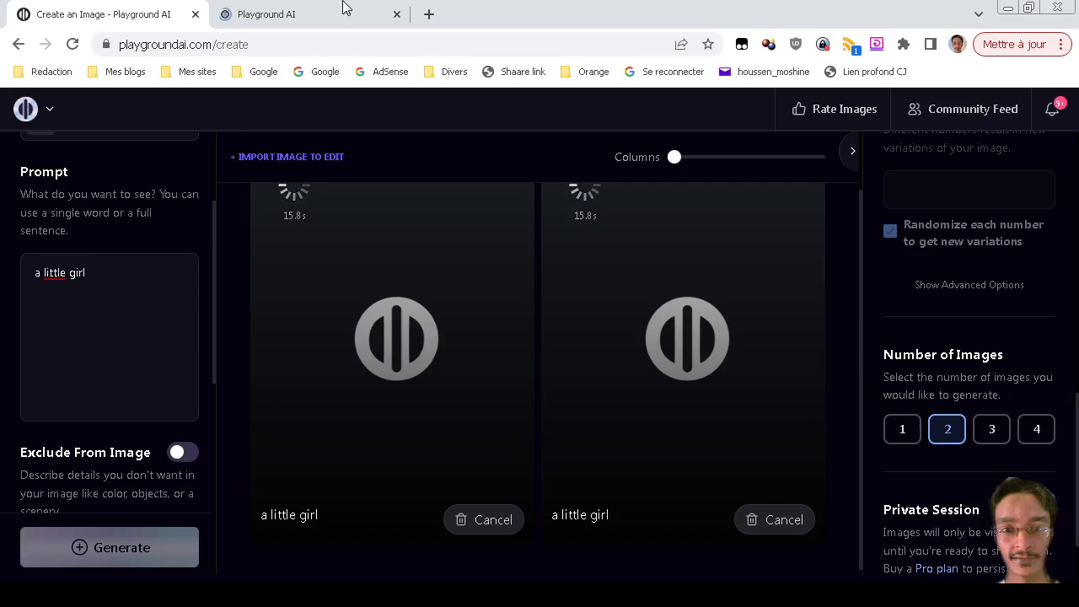
click(346, 10)
scroll(3, 296, down, 2)
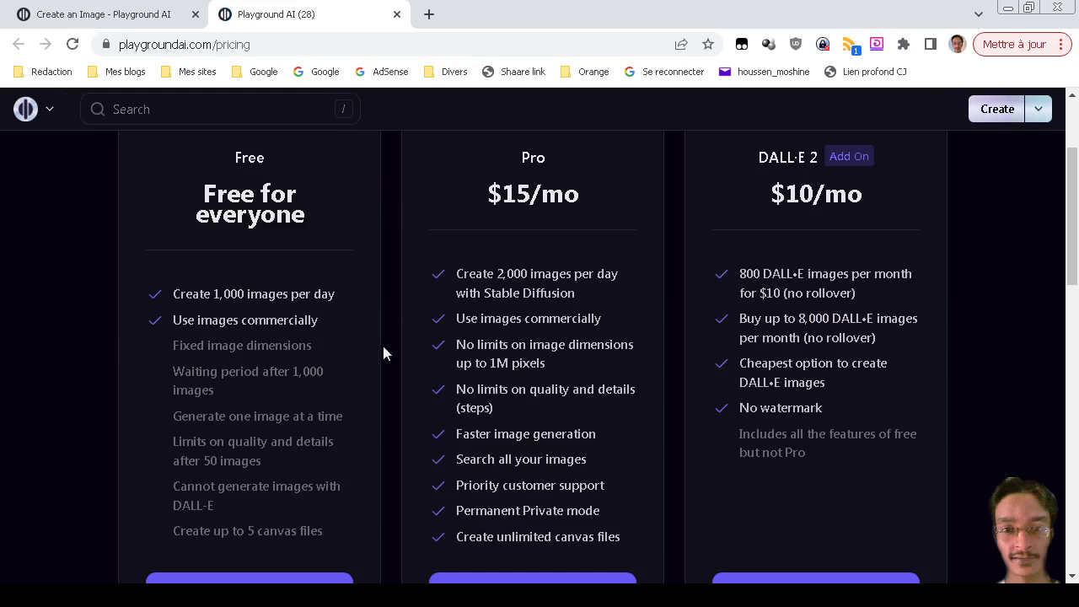
scroll(382, 353, up, 2)
click(396, 15)
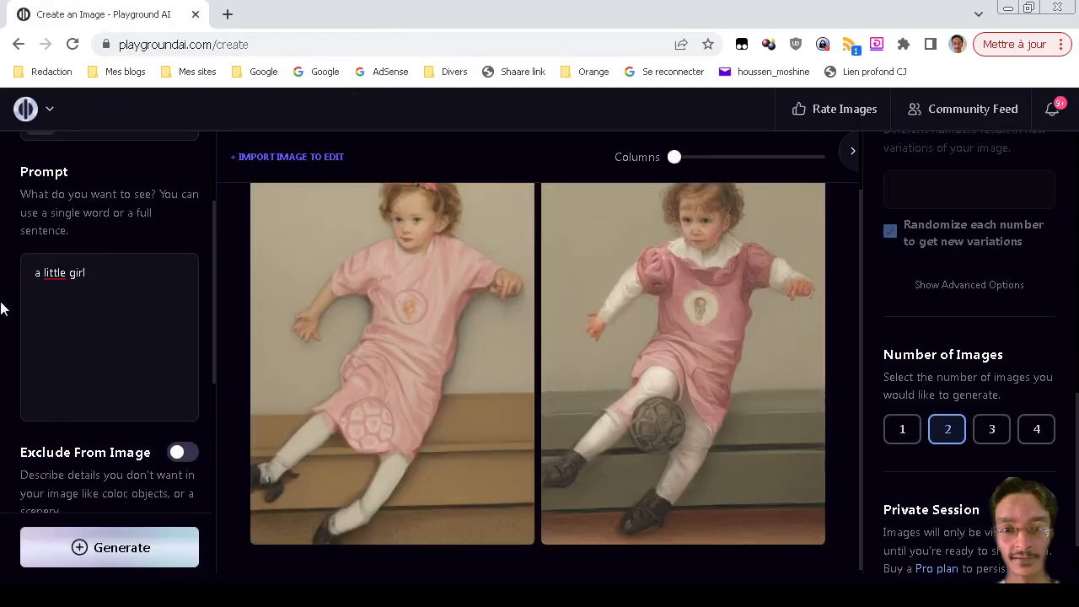
- Examine the generated images alongside the Edge → Image control trait and check the model choices, keeping Playground v1
scroll(2, 308, up, 2)
scroll(3, 309, down, 5)
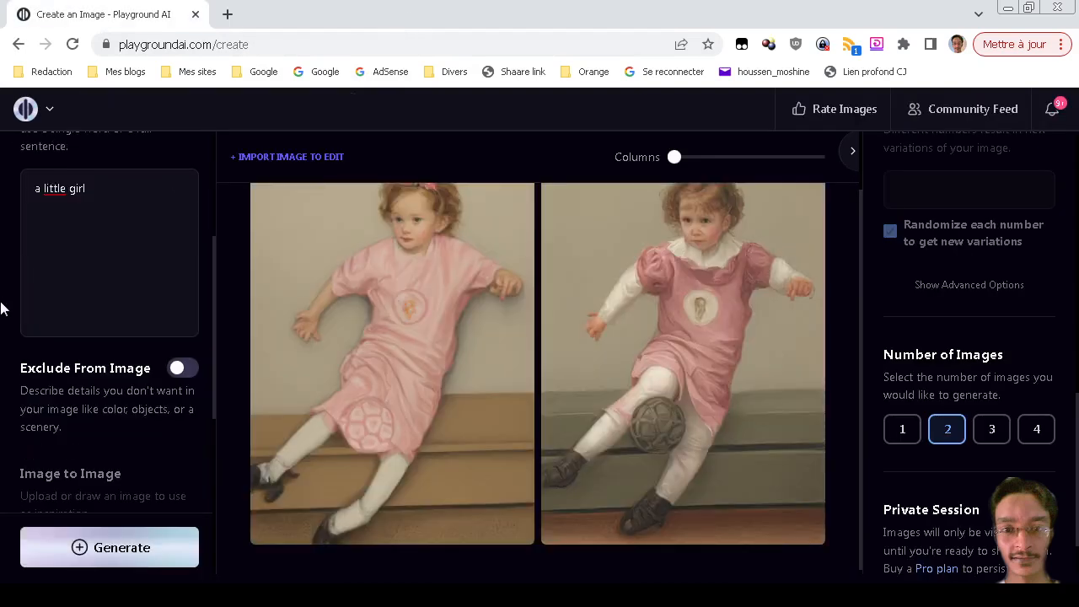
scroll(3, 373, down, 2)
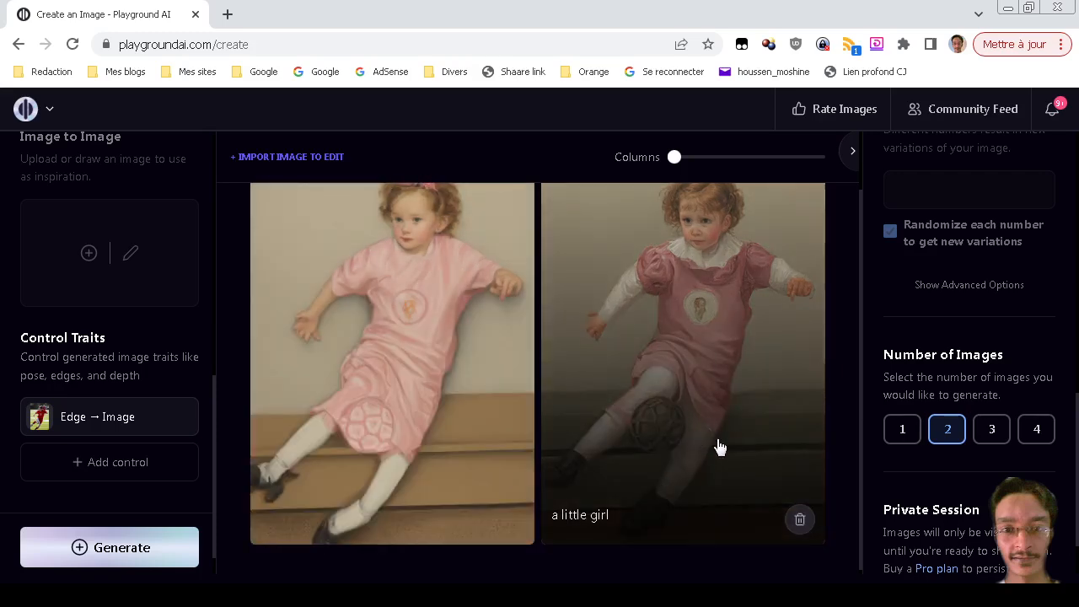
scroll(918, 354, up, 10)
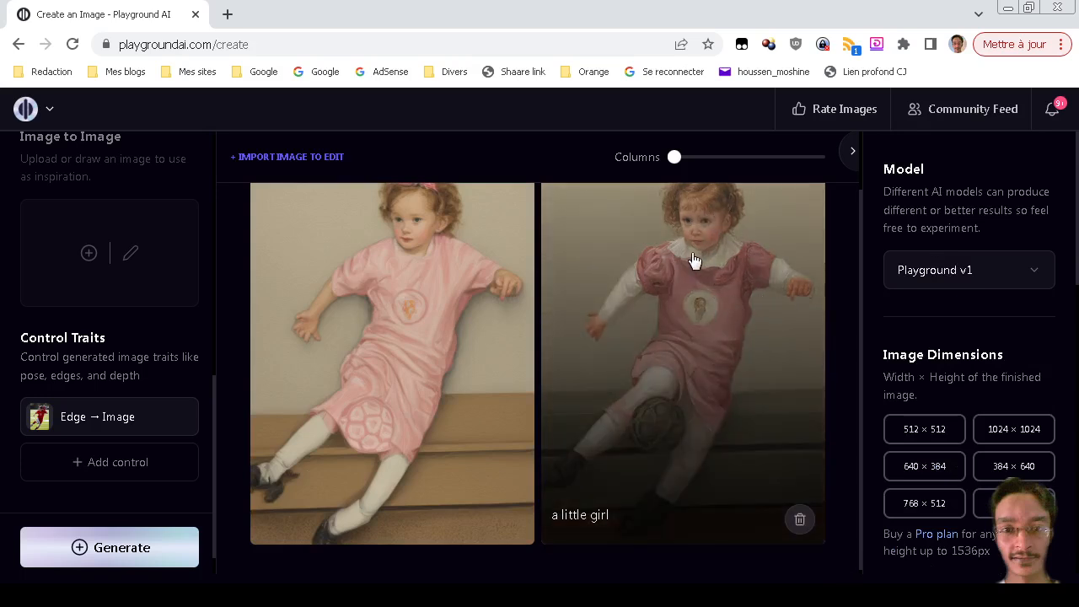
click(934, 272)
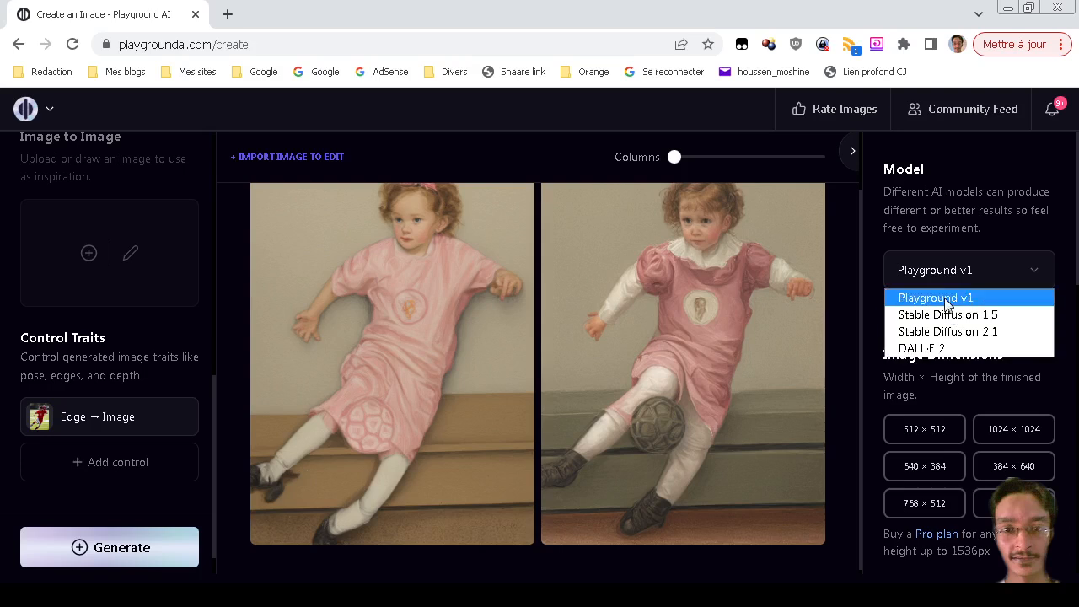
click(944, 300)
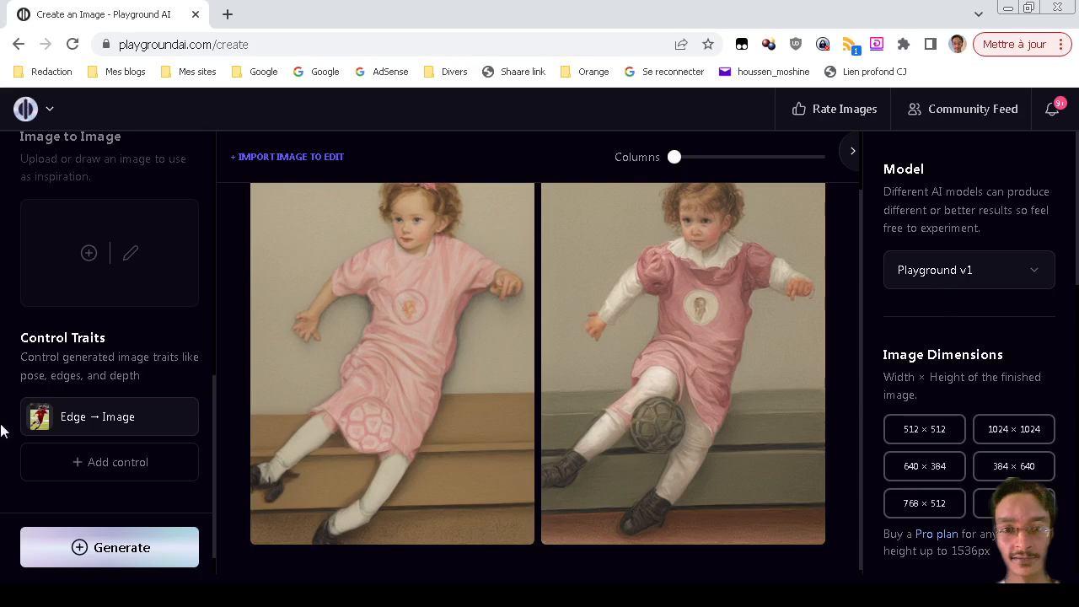
- Enable Exclude From Image and fill it with the negative prompt from SD.txt in Sublime Text, beginning "ugly, distorted, deformed face"
scroll(2, 430, up, 3)
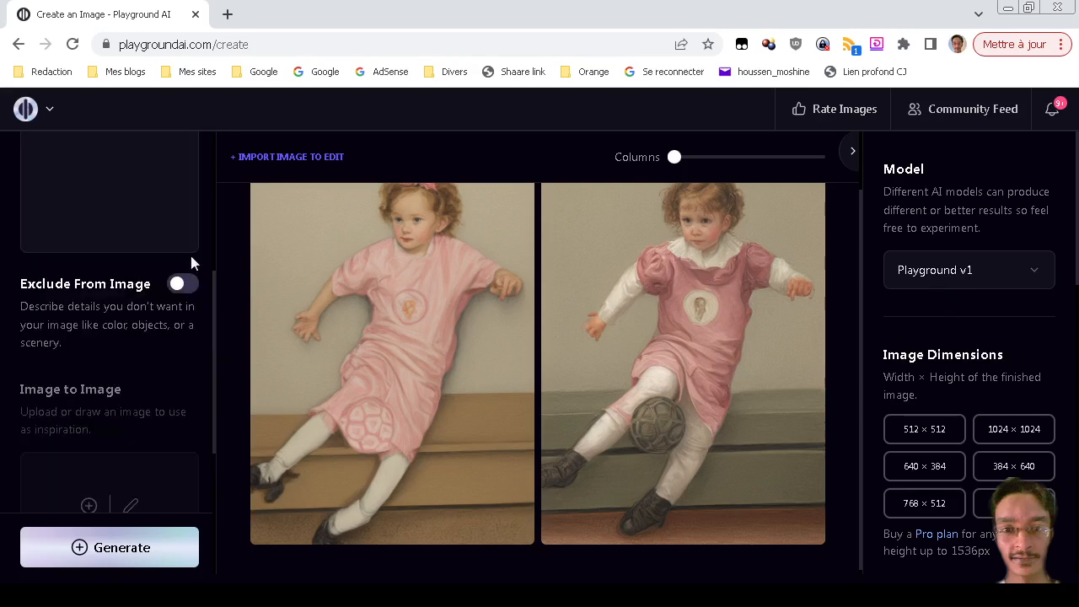
click(184, 287)
click(110, 385)
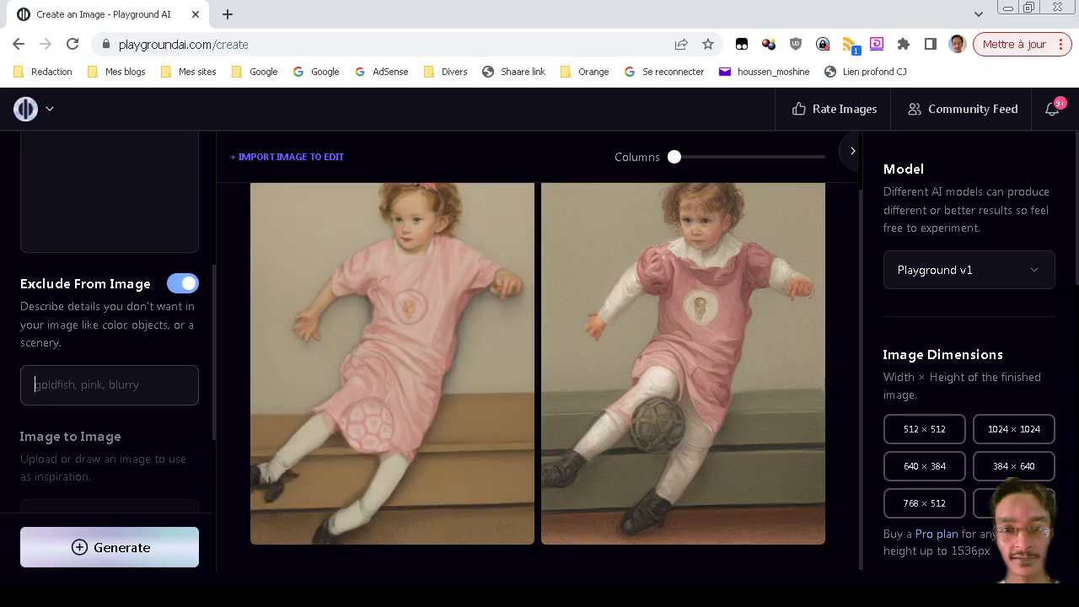
key(alt+Tab)
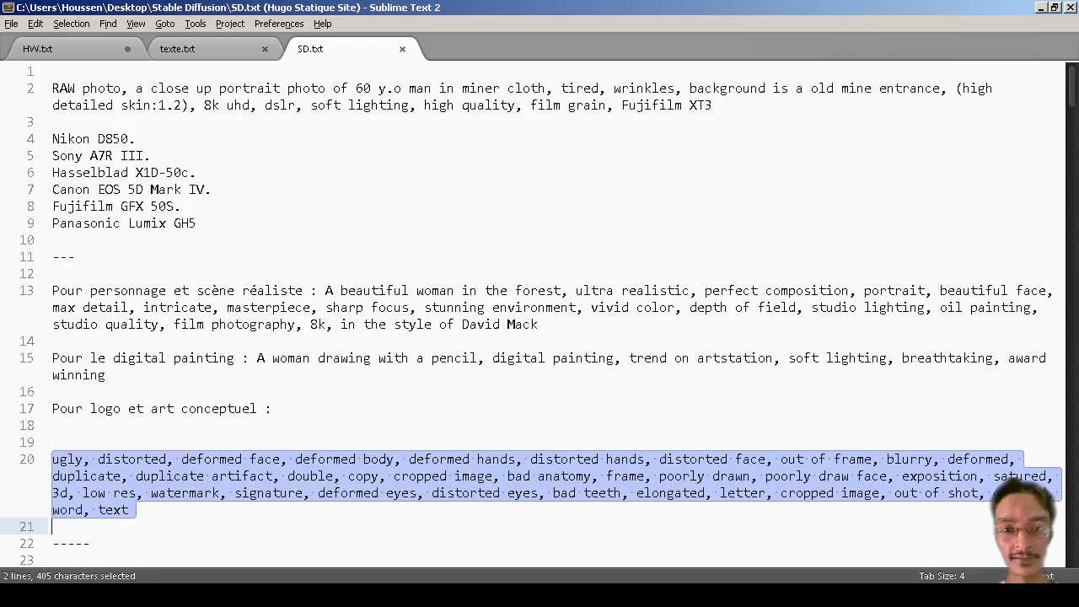
key(alt+Tab)
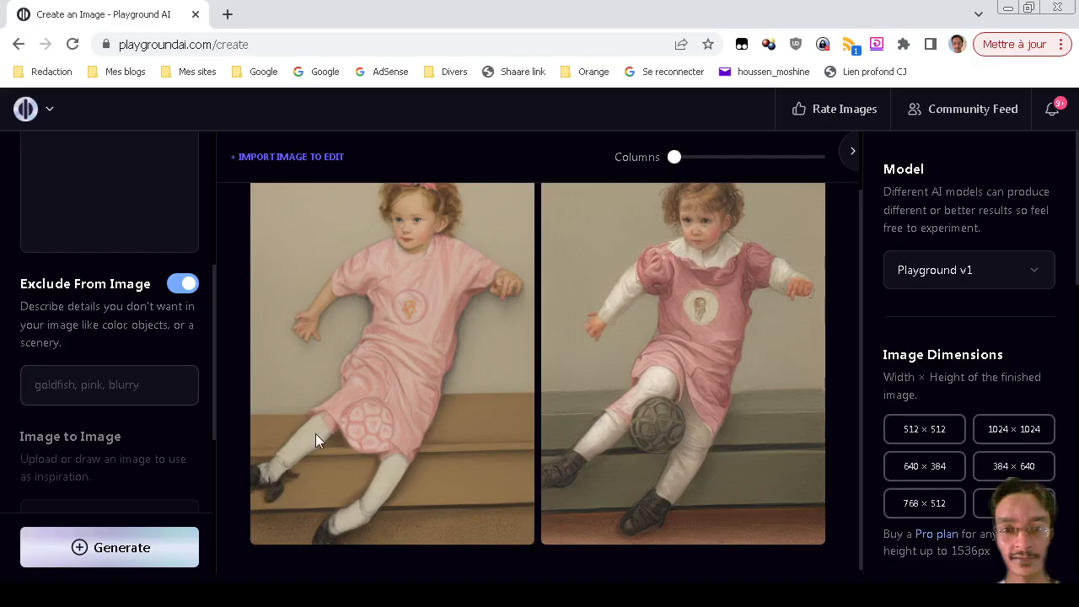
key(ctrl+v)
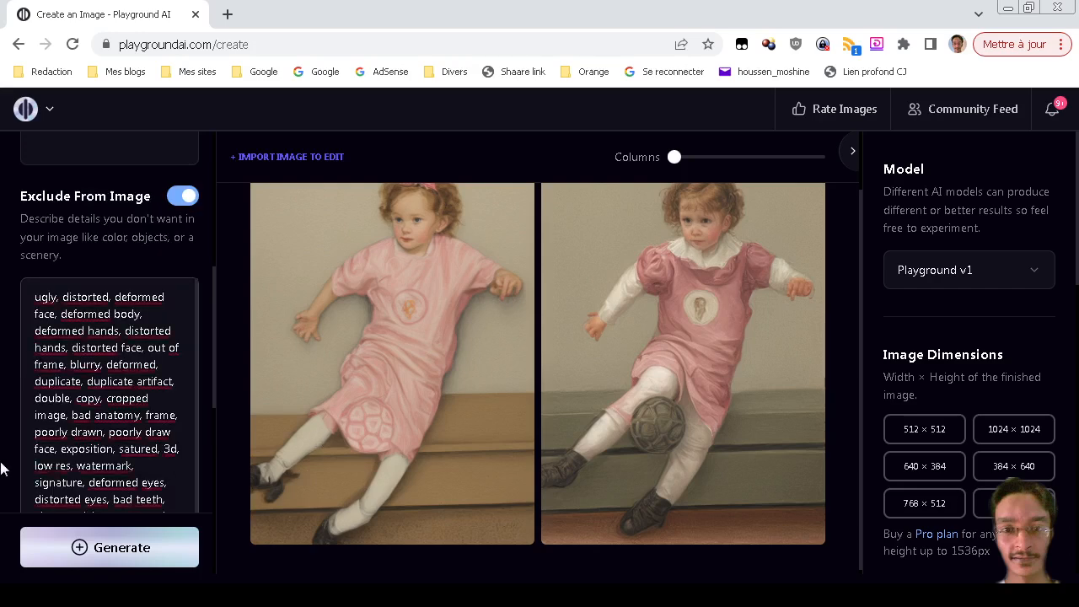
- Change the foot image's control trait from Edge to Depth → Image
scroll(11, 408, down, 7)
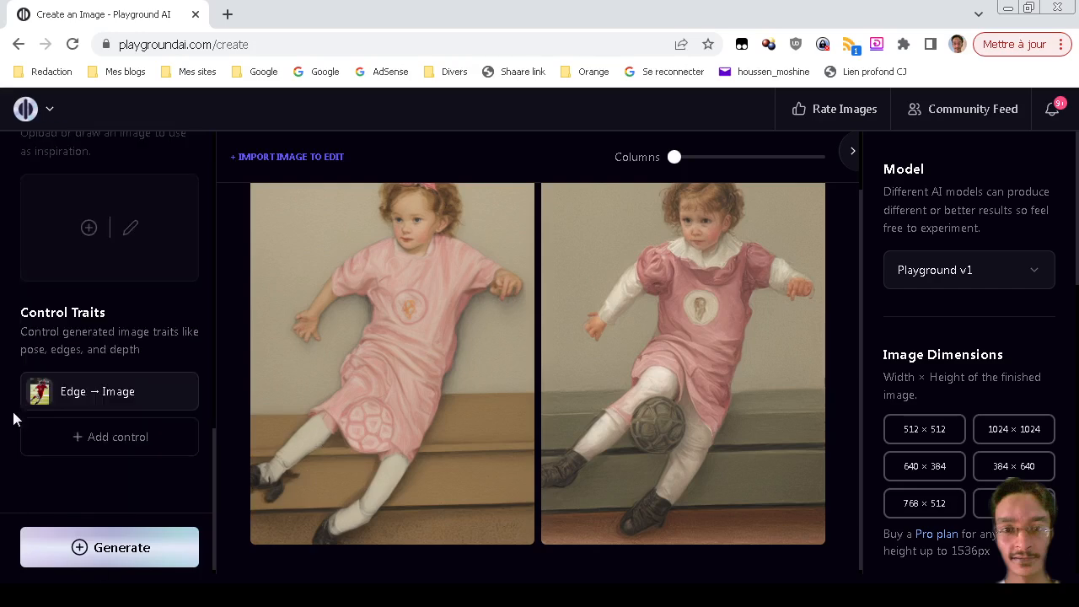
click(90, 388)
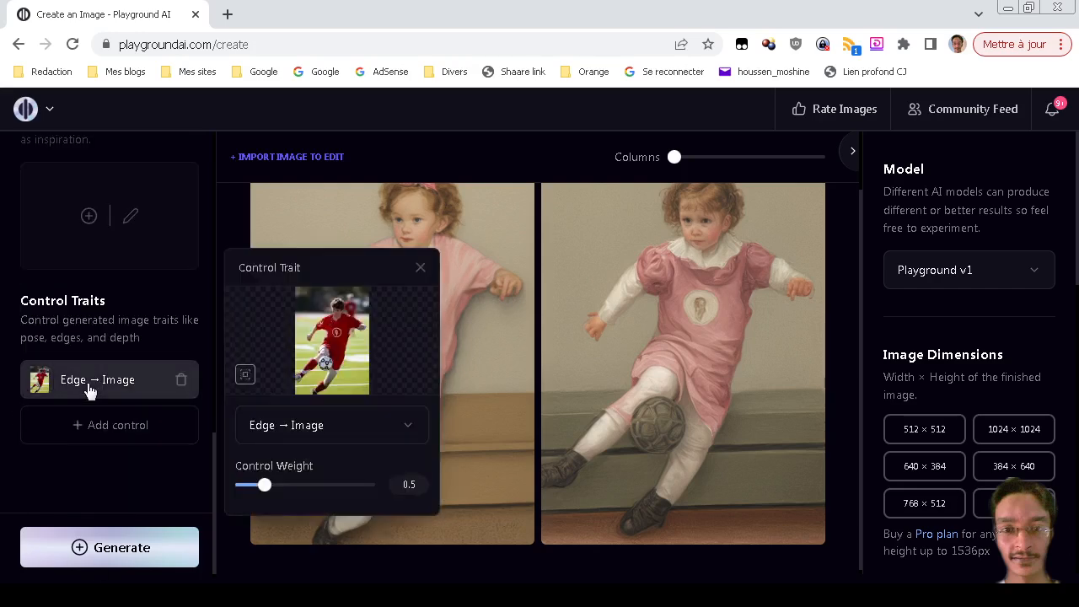
click(287, 436)
click(290, 470)
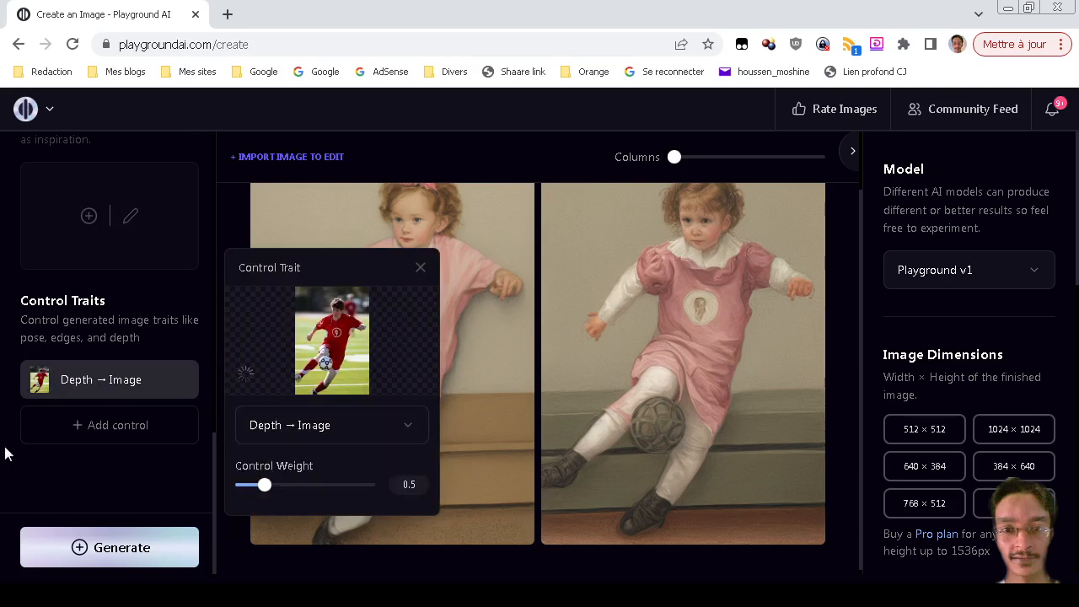
click(5, 458)
- Generate a new pair of images with the depth control and compare them with the earlier edge-controlled pair
click(138, 549)
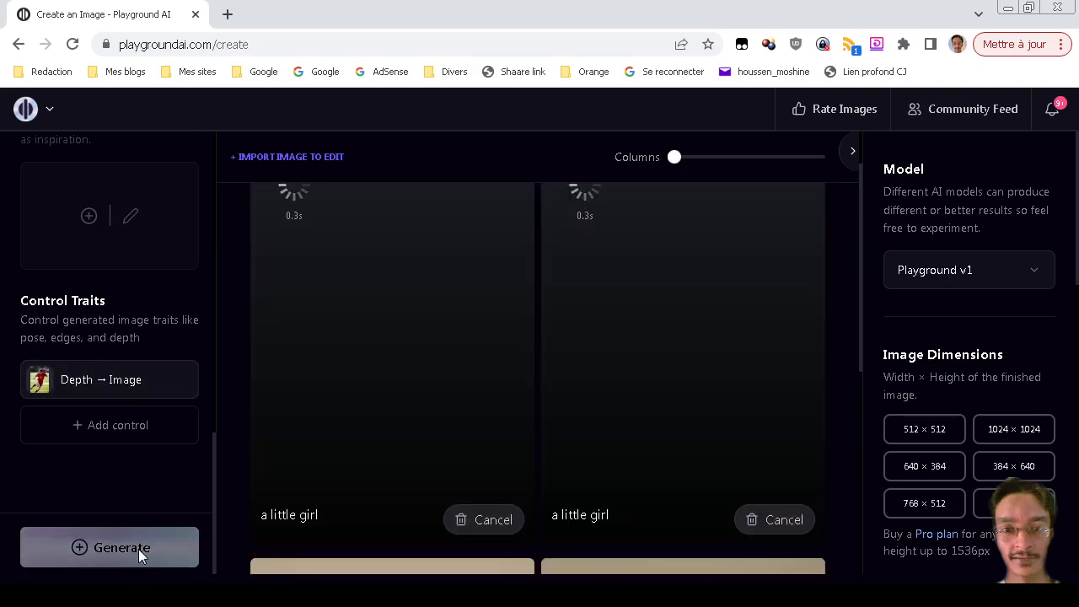
scroll(663, 416, down, 5)
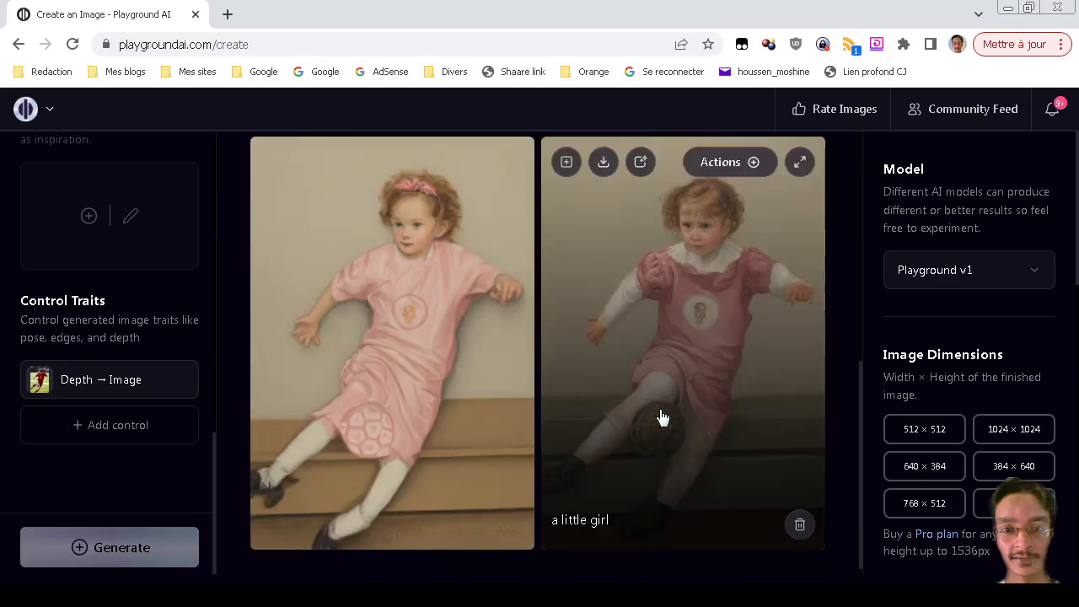
scroll(663, 419, down, 1)
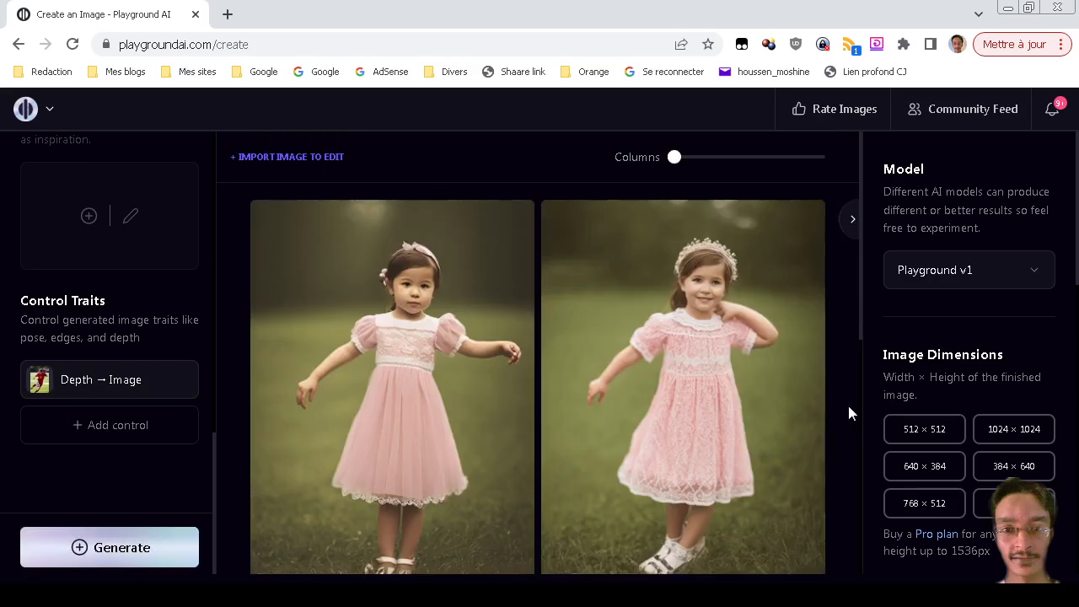
- Compare the poses in the depth-controlled girl images with those in the edge-controlled pair below
scroll(848, 406, down, 5)
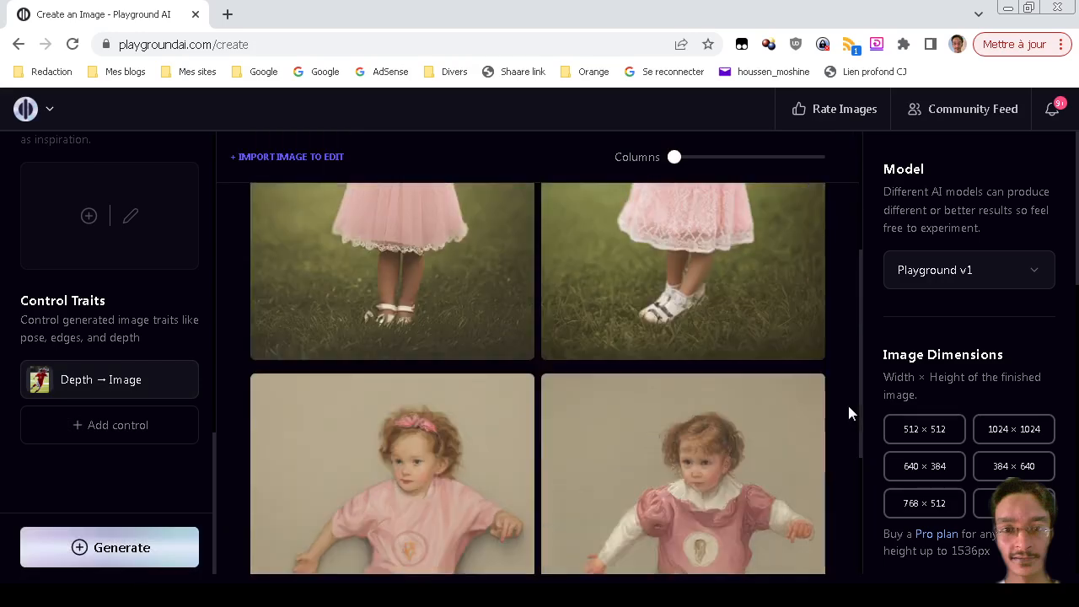
scroll(850, 411, up, 3)
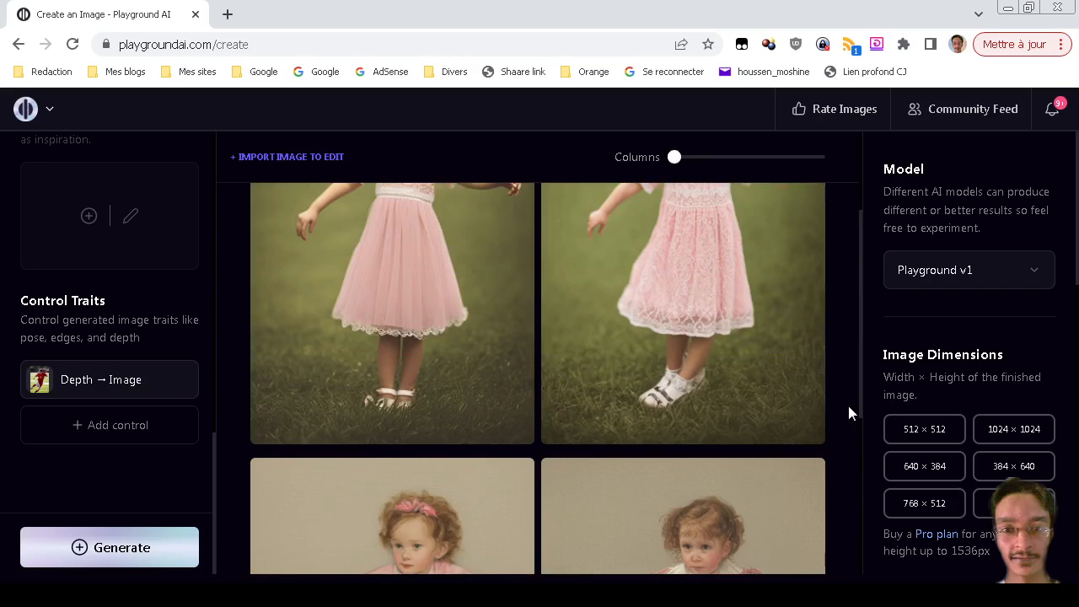
scroll(849, 406, up, 2)
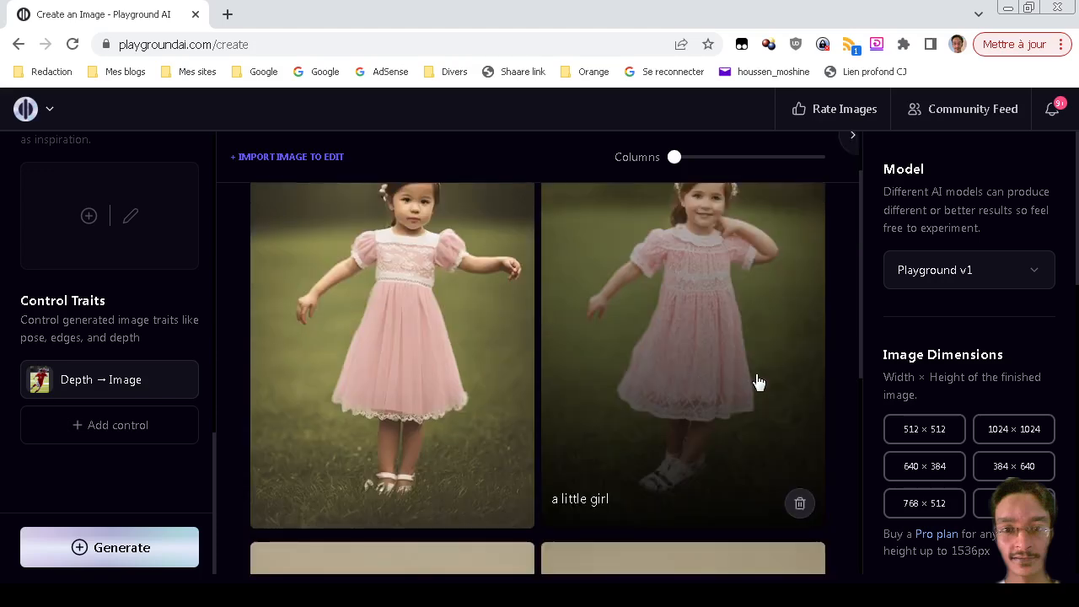
scroll(809, 384, down, 1)
scroll(892, 393, down, 2)
scroll(797, 430, down, 5)
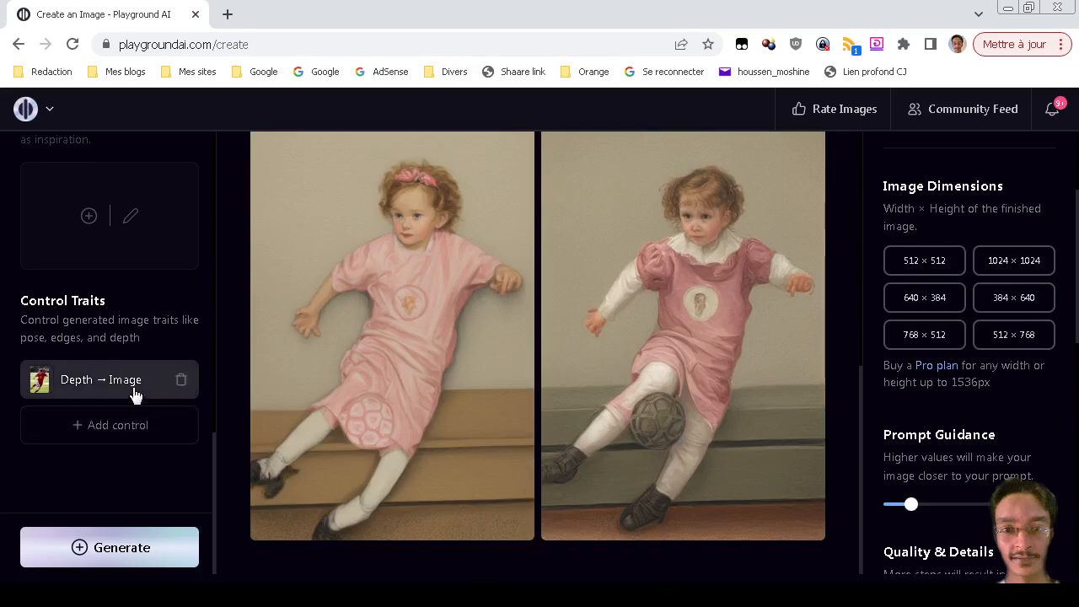
- Change the foot image's control trait from Depth to Pose → Image
mouse_move(477, 380)
click(115, 385)
click(324, 430)
click(316, 487)
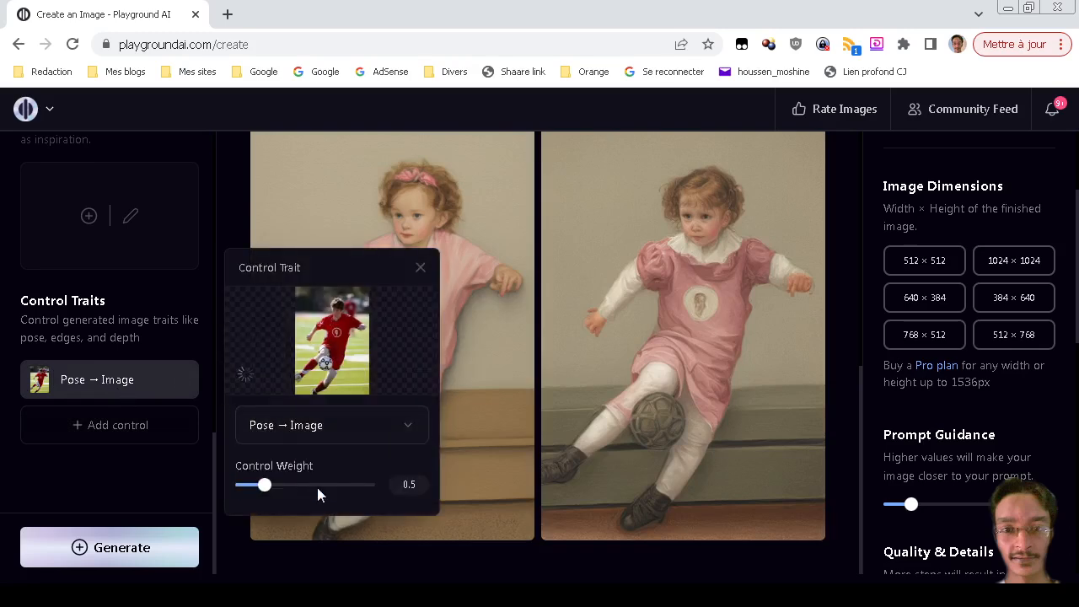
click(846, 397)
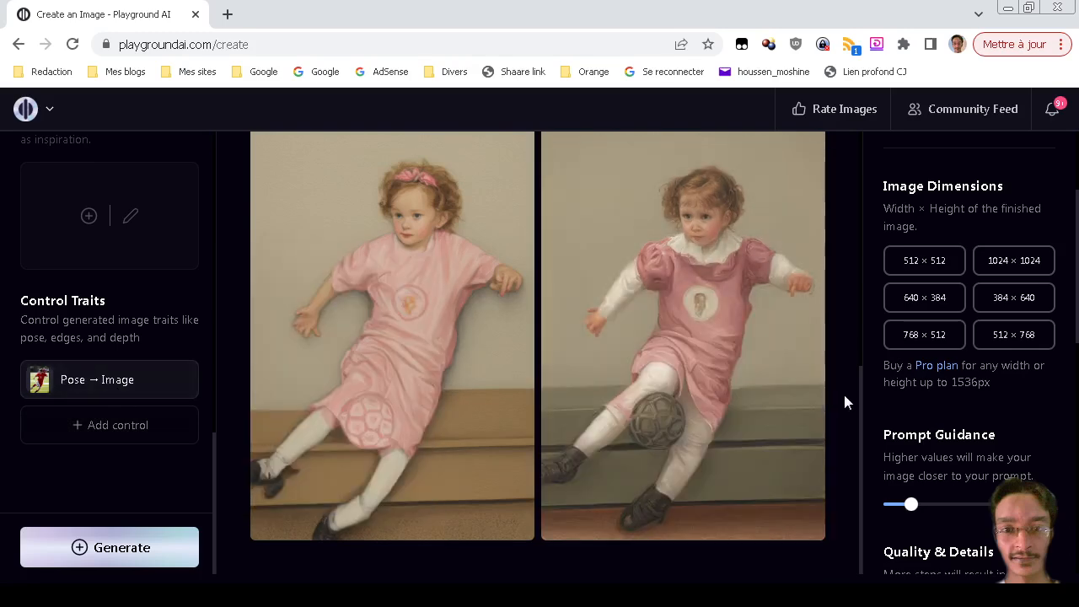
- Generate a new pair of little girl images with the pose control and compare them with the earlier pairs
scroll(845, 396, up, 3)
scroll(845, 402, up, 2)
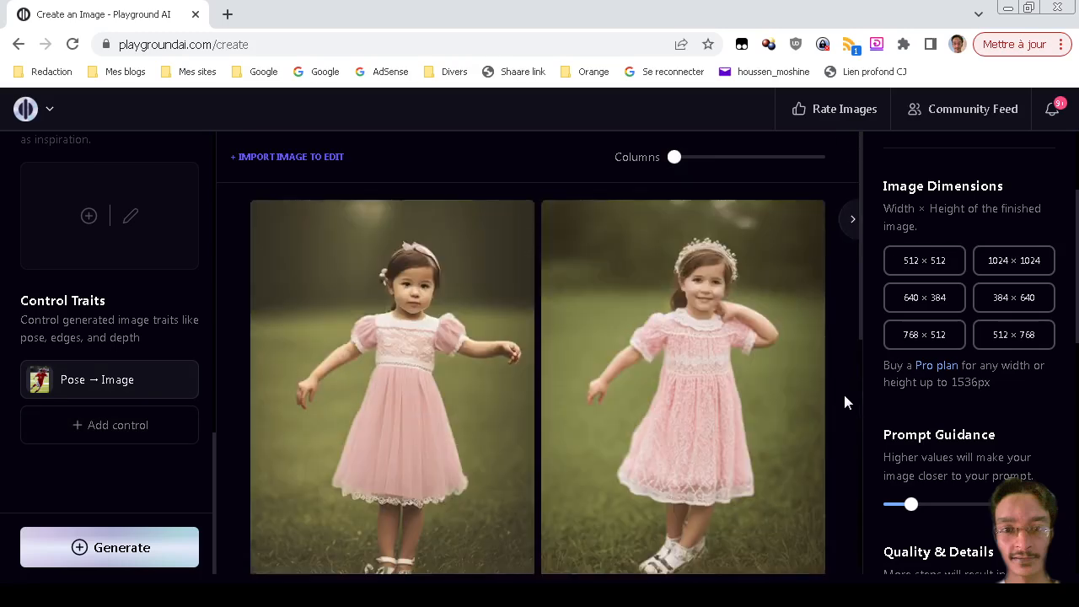
click(141, 549)
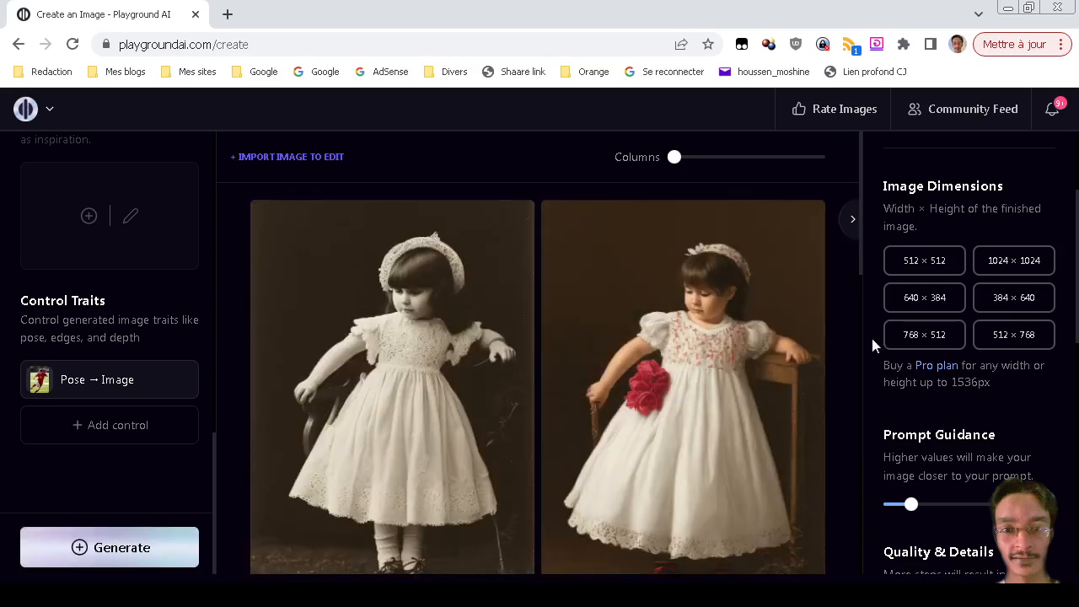
scroll(850, 404, down, 2)
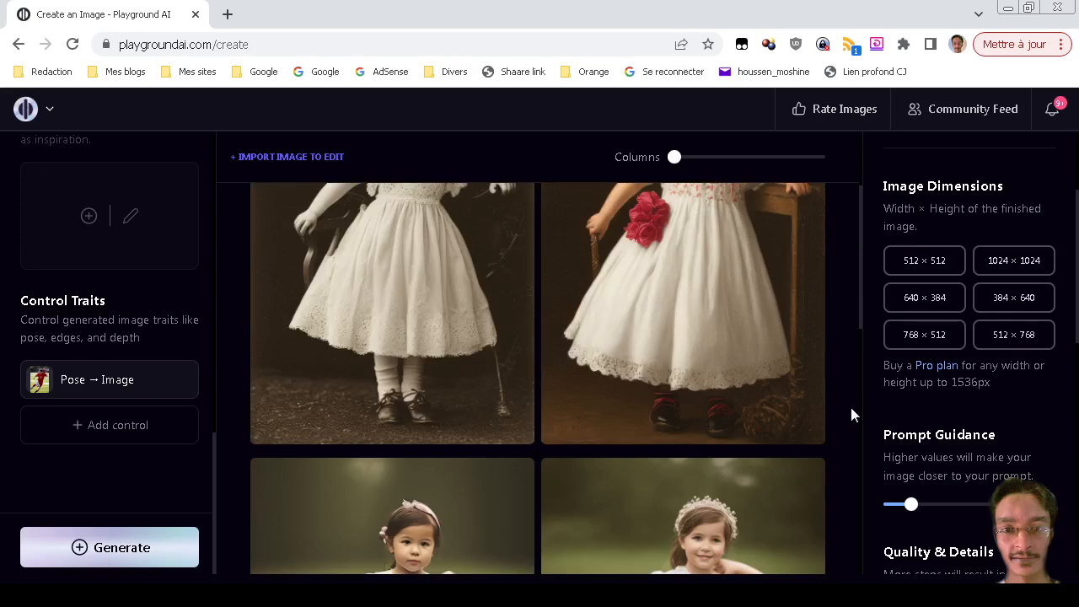
scroll(850, 404, down, 9)
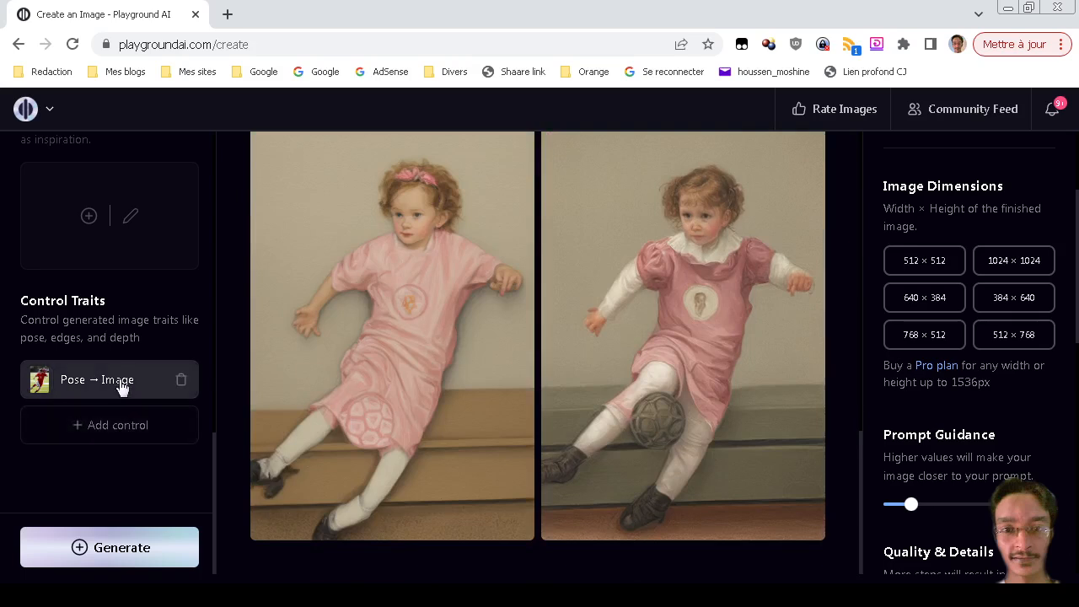
- Switch the control trait back to Edge → Image, remove the foot reference image and start choosing a replacement to upload
click(126, 380)
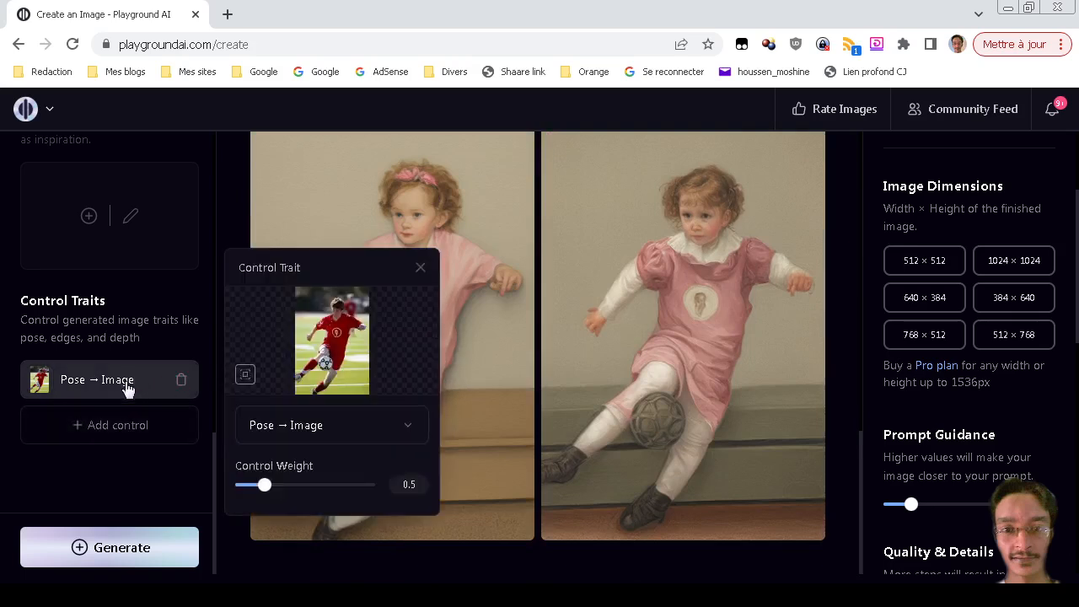
click(278, 429)
click(278, 453)
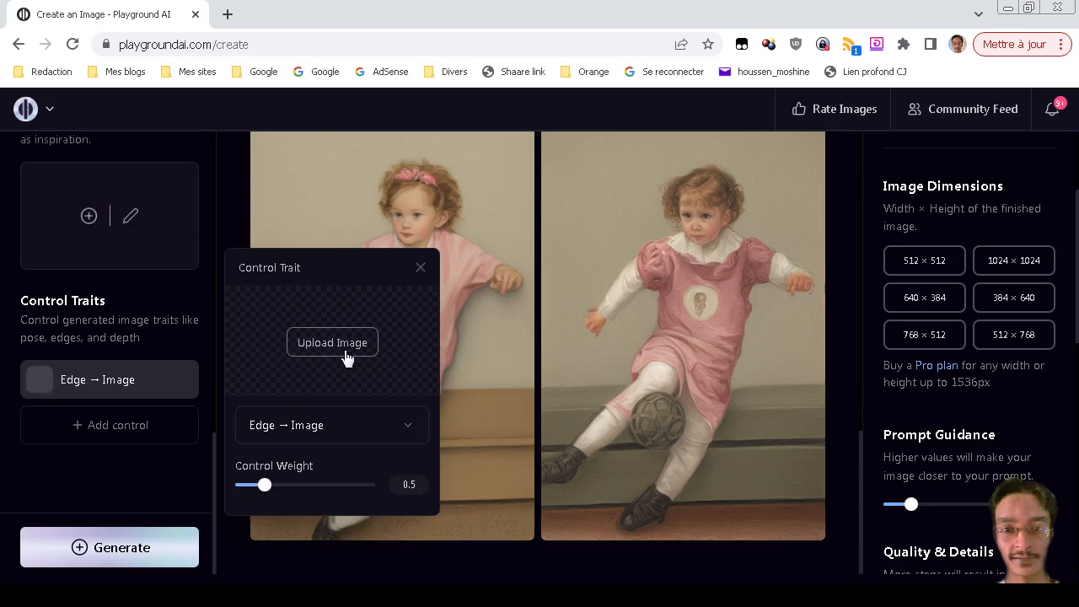
click(346, 352)
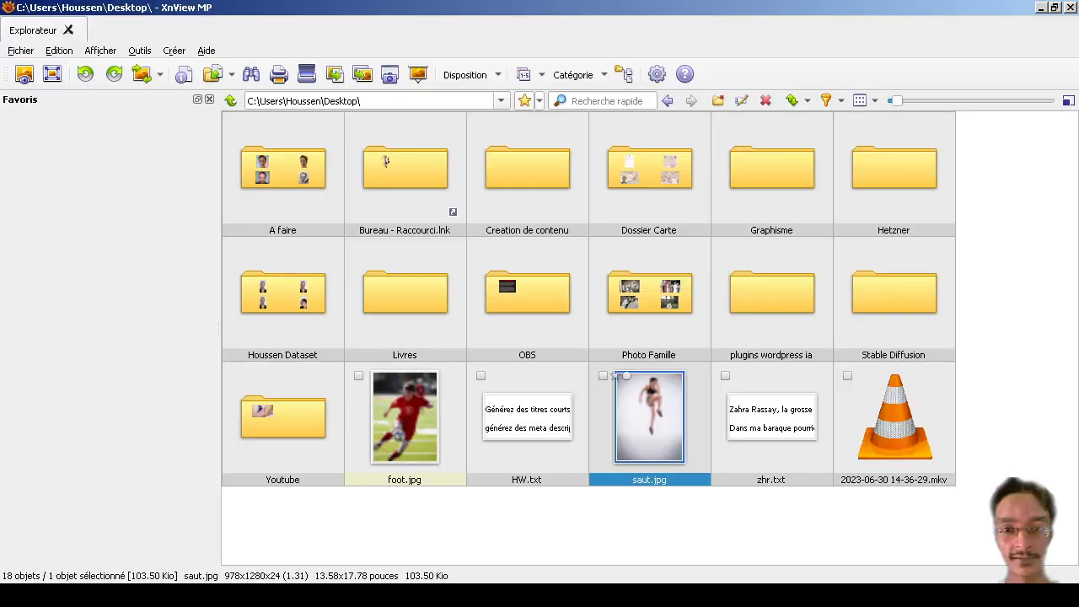
- Switch to XnView MP, crop saut.jpg around the jumping woman to about 978 × 927 pixels, and save the file
key(Return)
drag(359, 92, 720, 434)
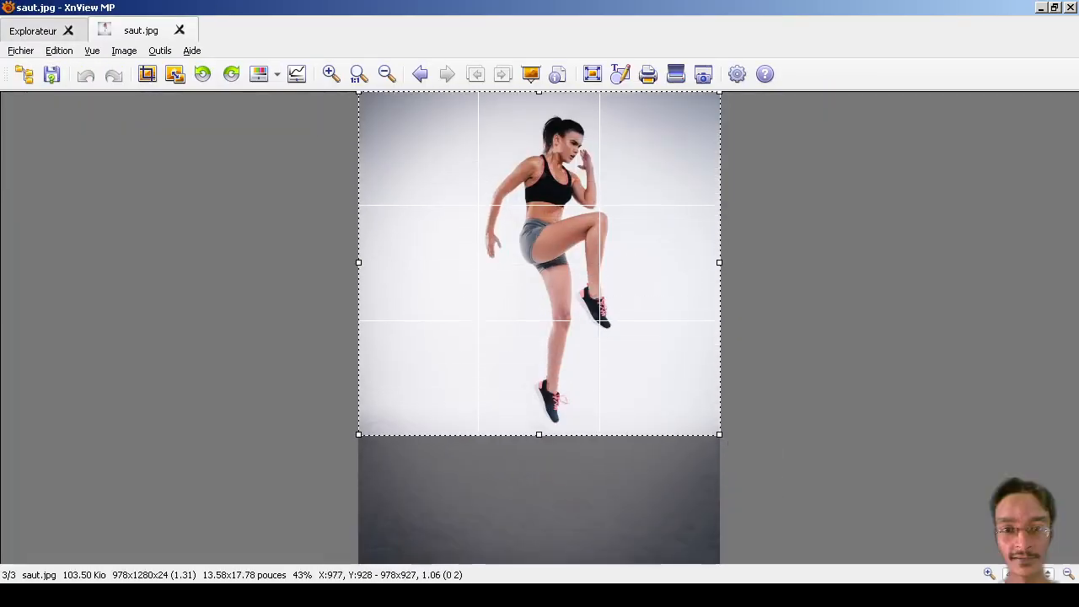
drag(592, 230, 592, 246)
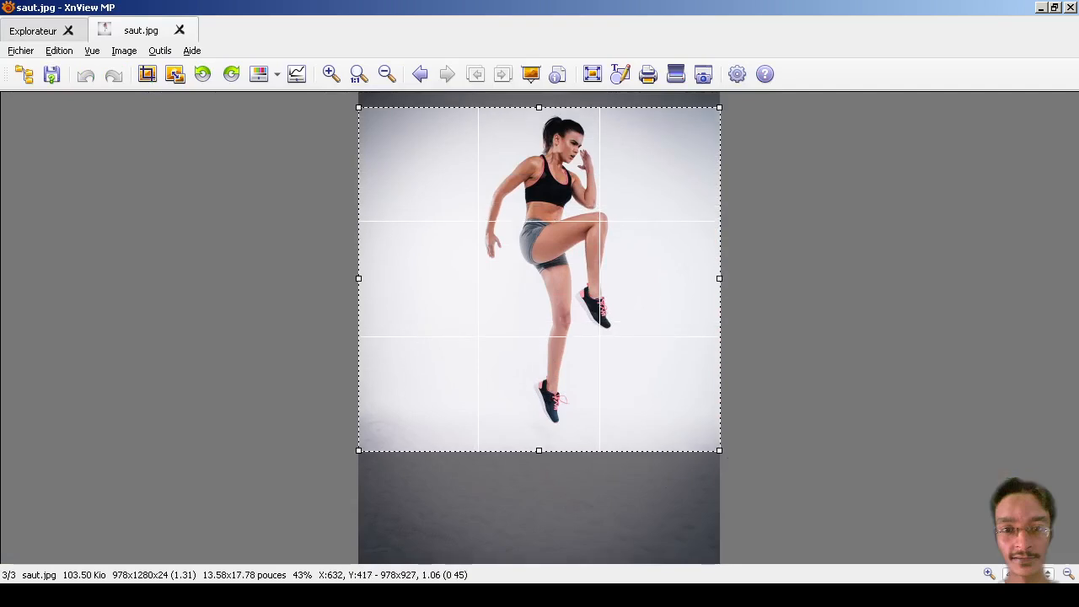
click(147, 75)
key(ctrl+s)
key(Escape)
key(alt+Tab)
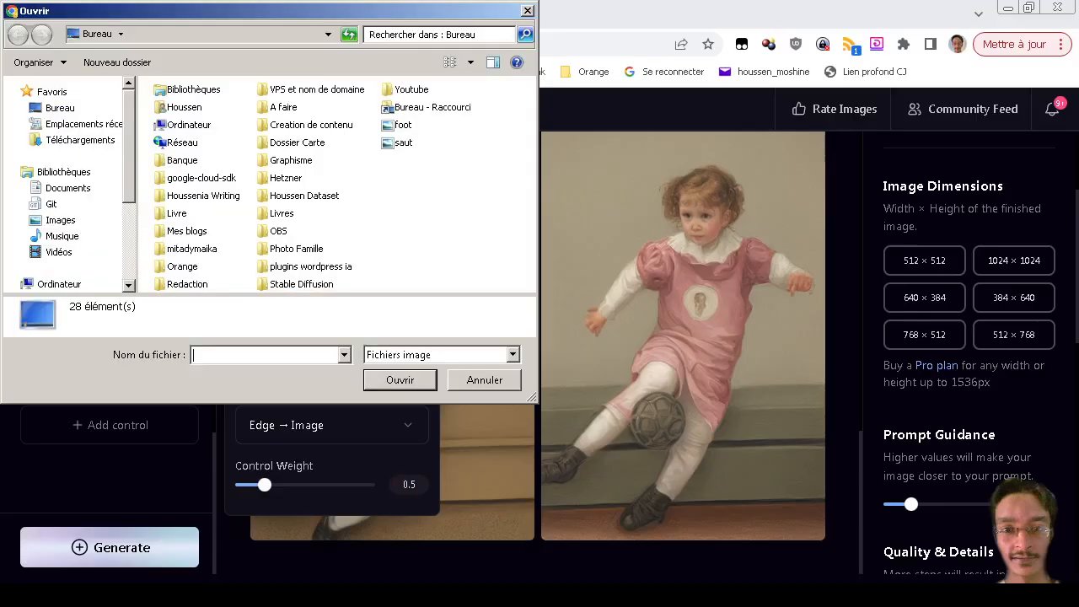
- Upload the cropped saut image from the desktop as the reference for the Edge → Image control trait
click(403, 143)
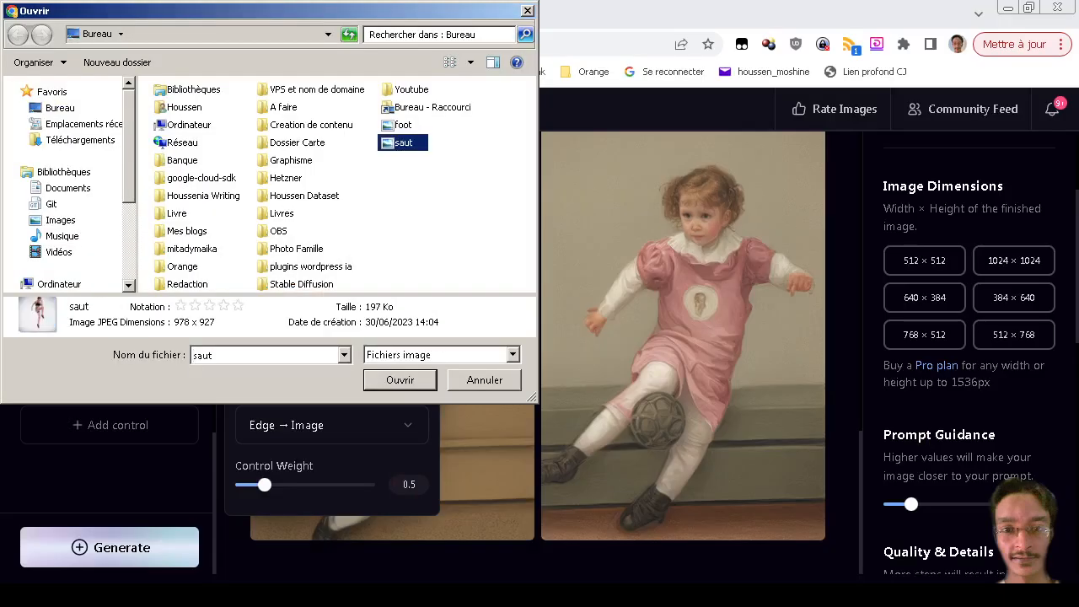
click(397, 380)
click(4, 355)
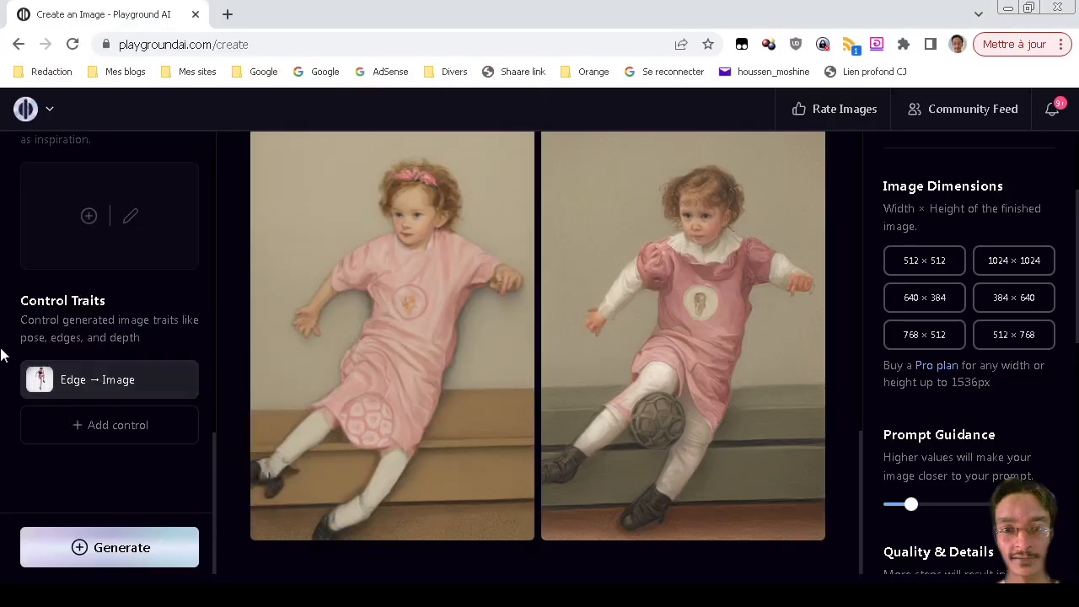
- Change the prompt to "a little boy", generate a pair of images with the edge control, and review them with their settings
scroll(3, 354, up, 3)
scroll(4, 344, down, 3)
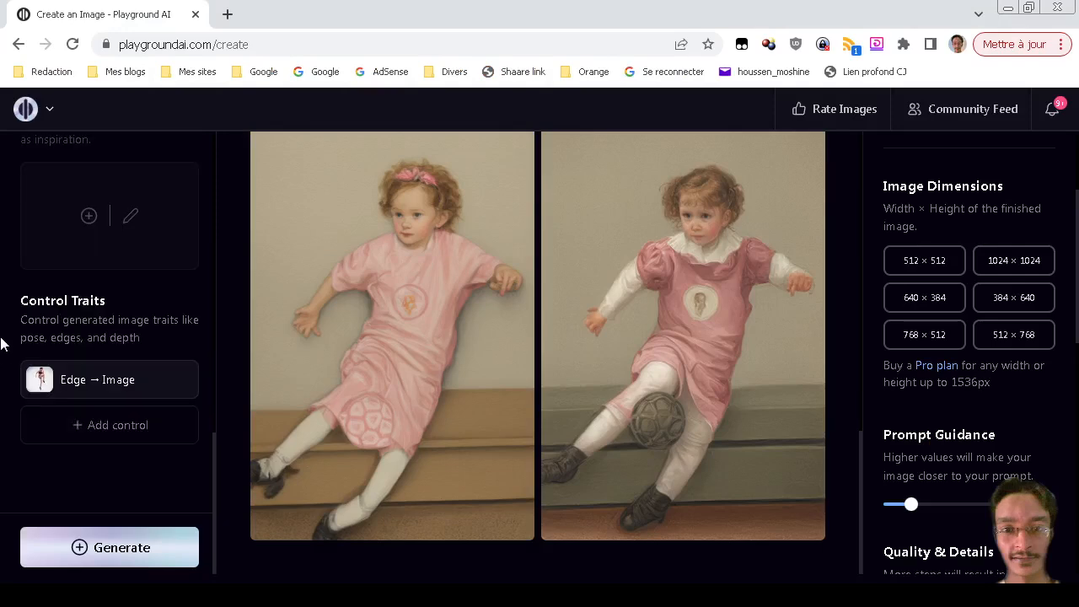
scroll(152, 245, up, 5)
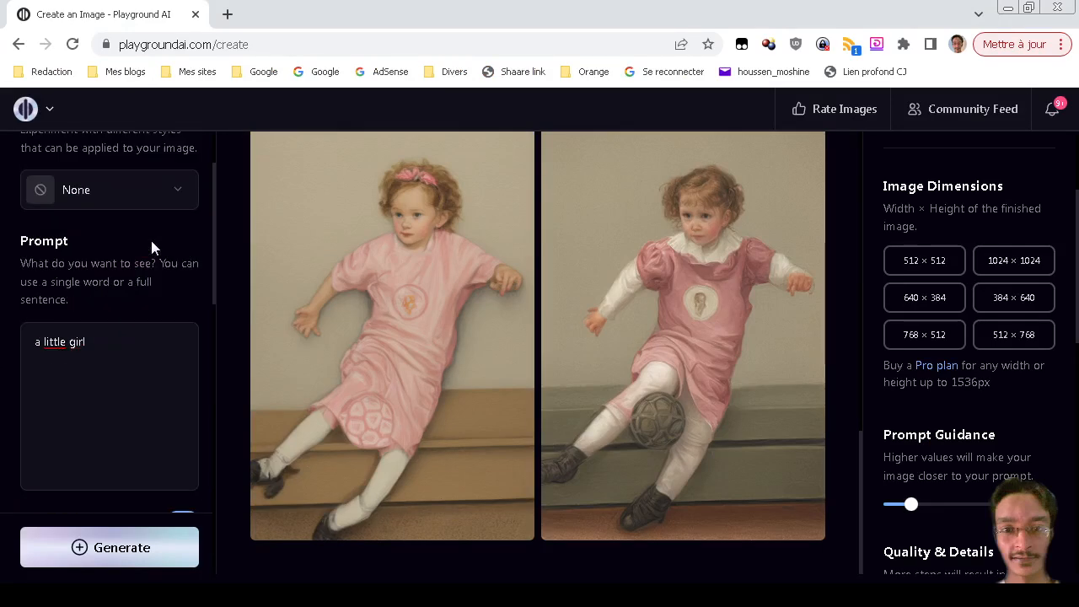
scroll(152, 246, up, 2)
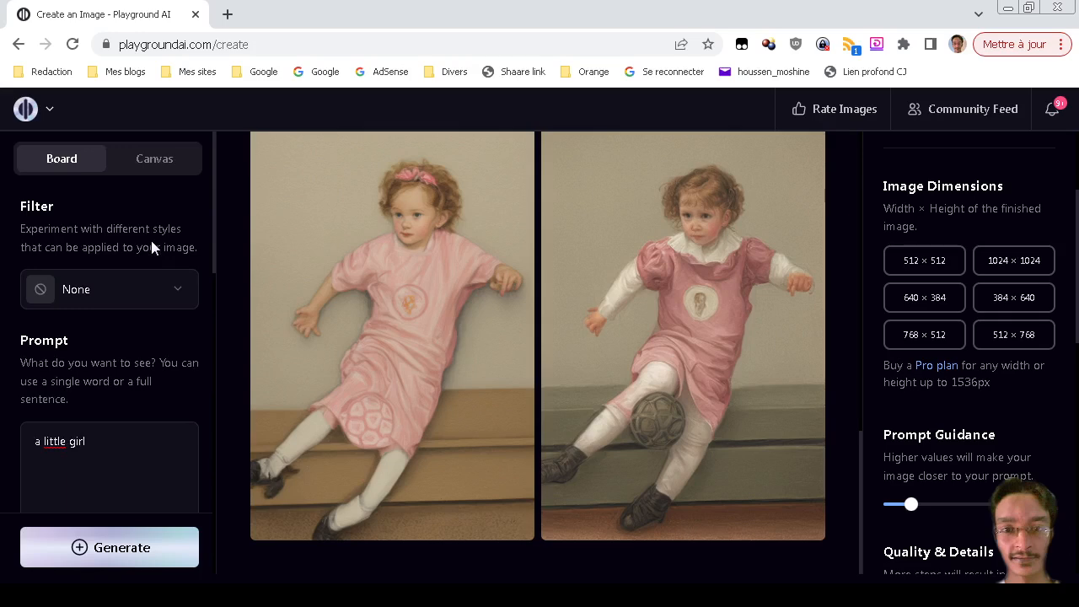
drag(69, 441, 121, 440)
text(boy)
key(Return)
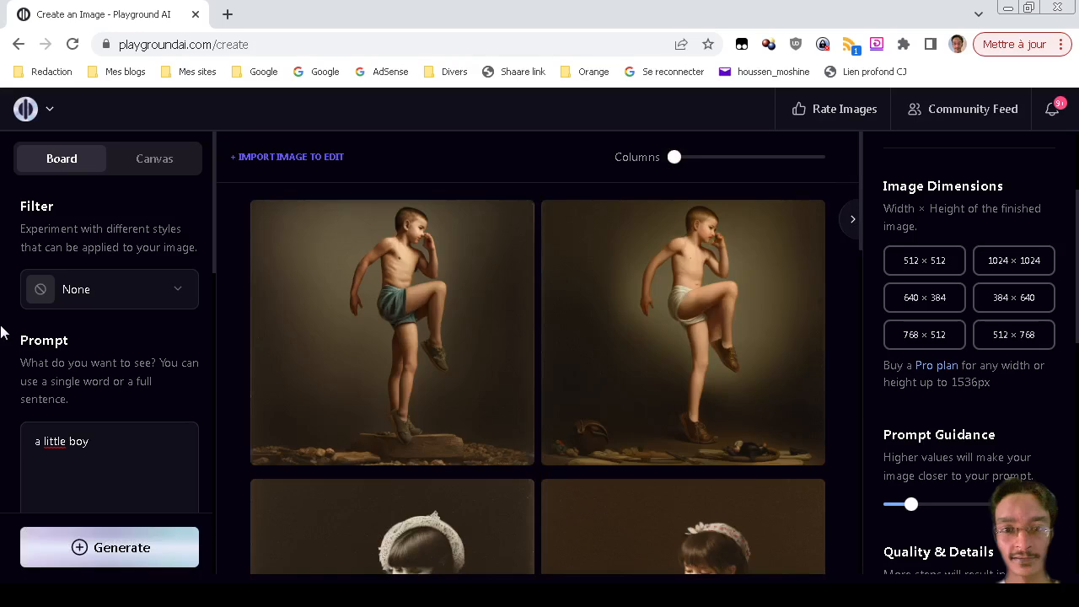
scroll(1, 334, down, 10)
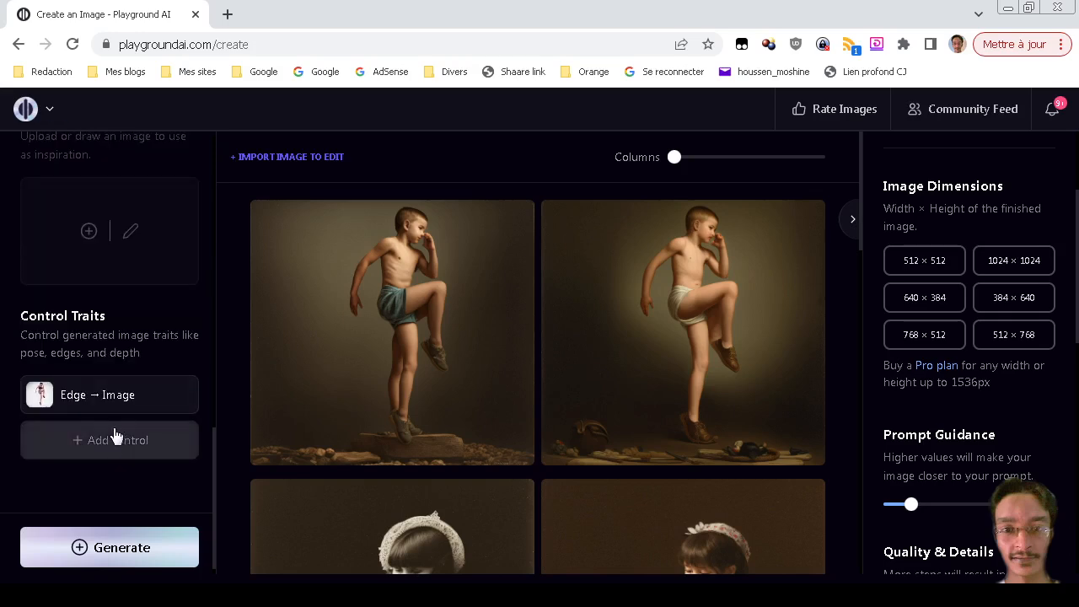
scroll(1, 367, up, 4)
scroll(2, 368, up, 4)
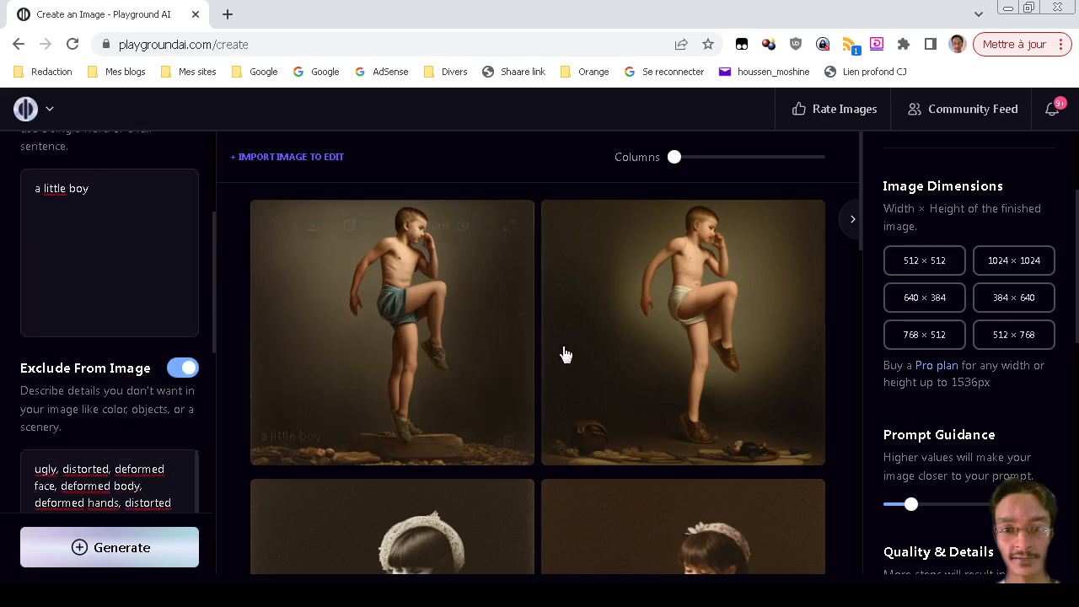
- Change the saut image's control trait to Depth → Image and generate another pair of little boy images
scroll(2, 304, down, 8)
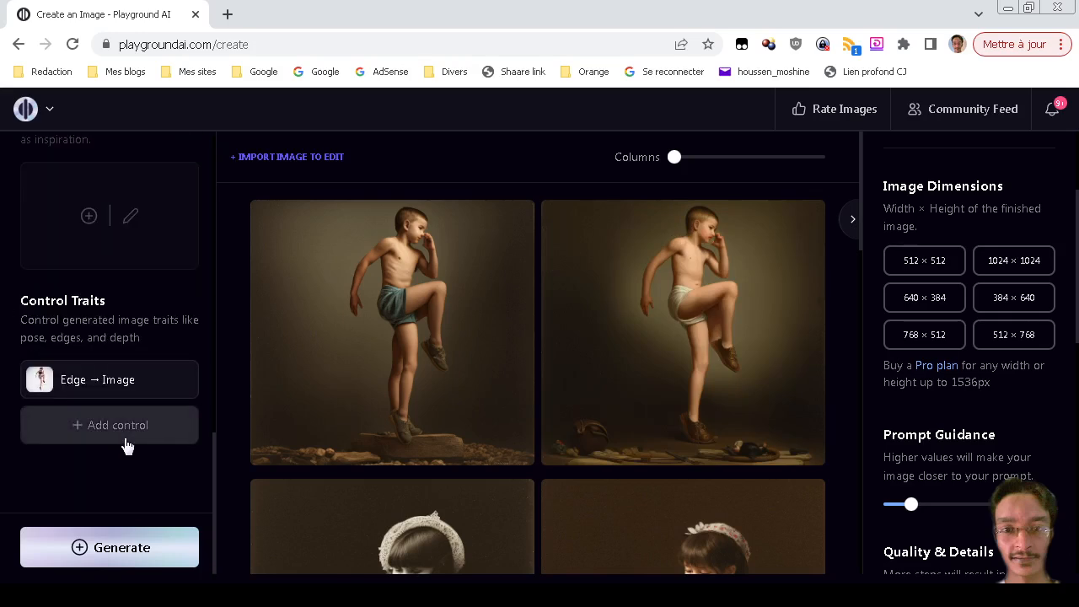
click(115, 391)
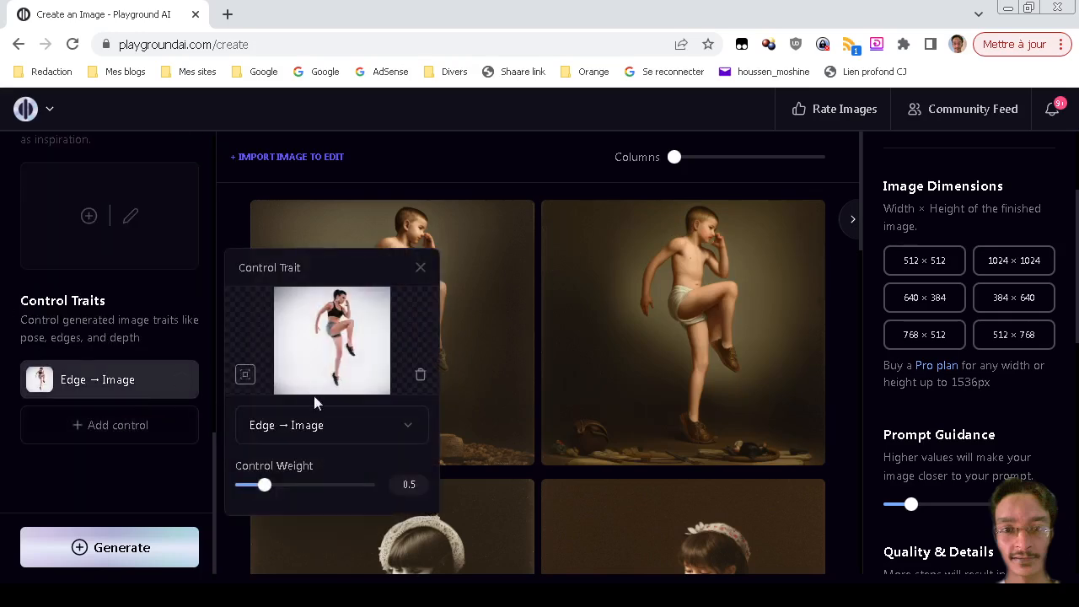
click(307, 434)
click(301, 470)
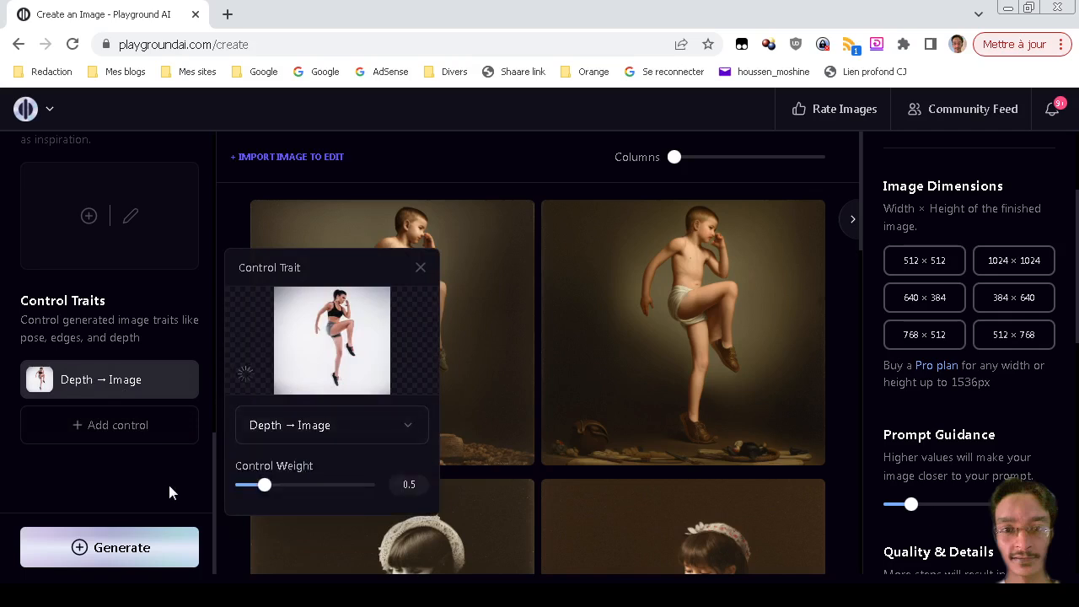
click(135, 548)
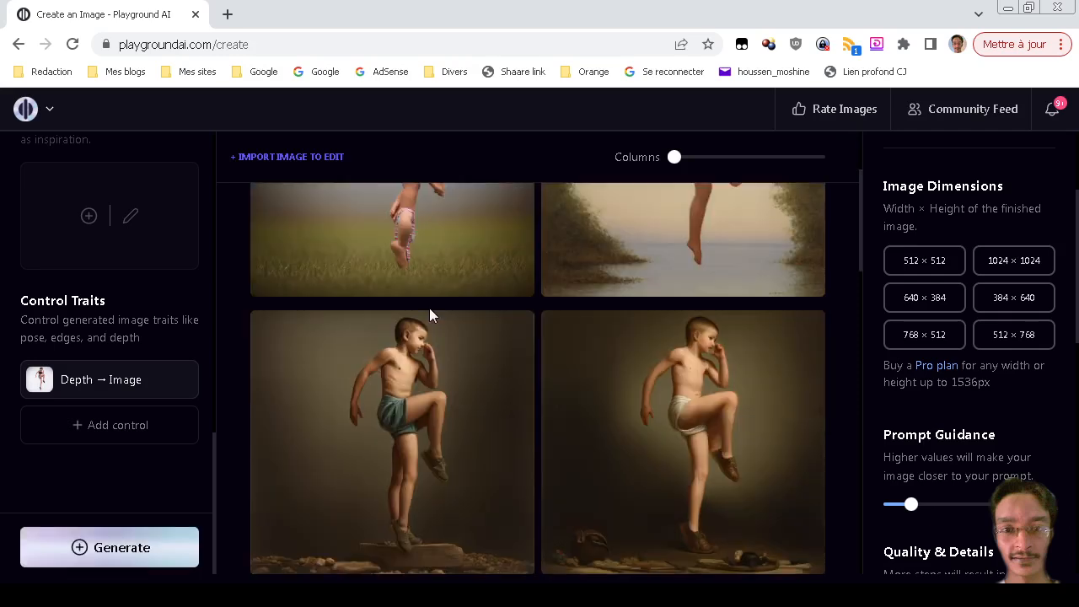
- Compare the depth-controlled boy images with the edge-controlled pair and the earlier little girl images, checking the negative prompt and control trait
scroll(110, 380, up, 4)
scroll(279, 419, up, 2)
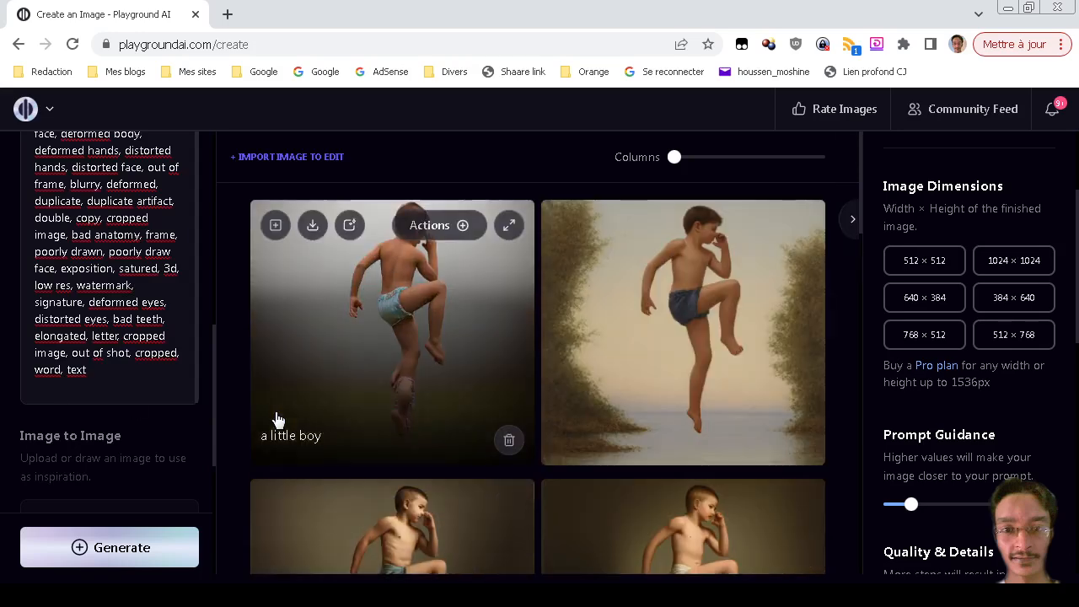
scroll(11, 441, down, 4)
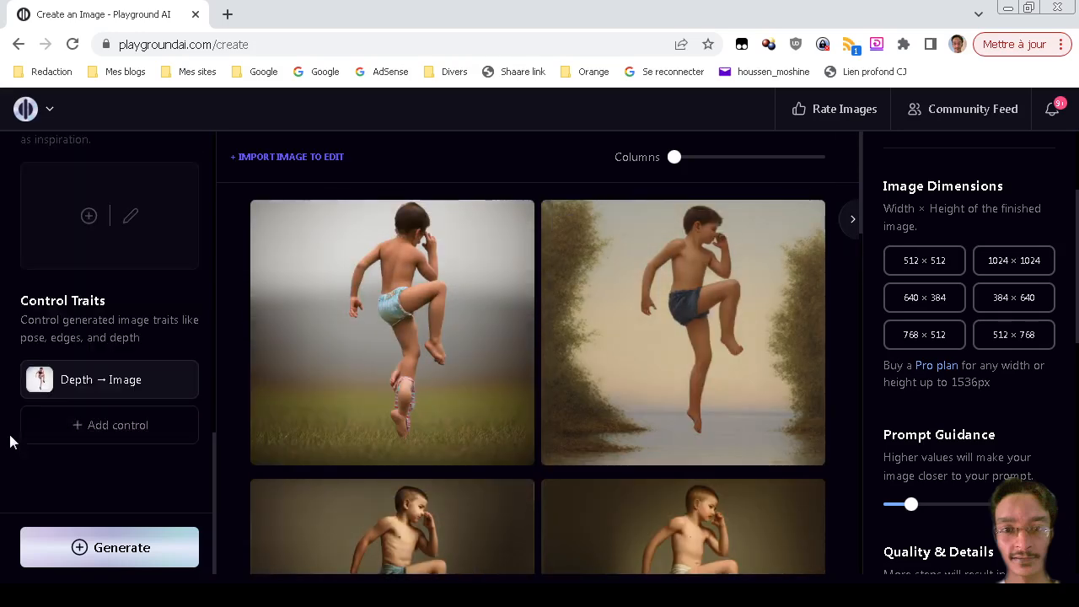
scroll(12, 441, up, 4)
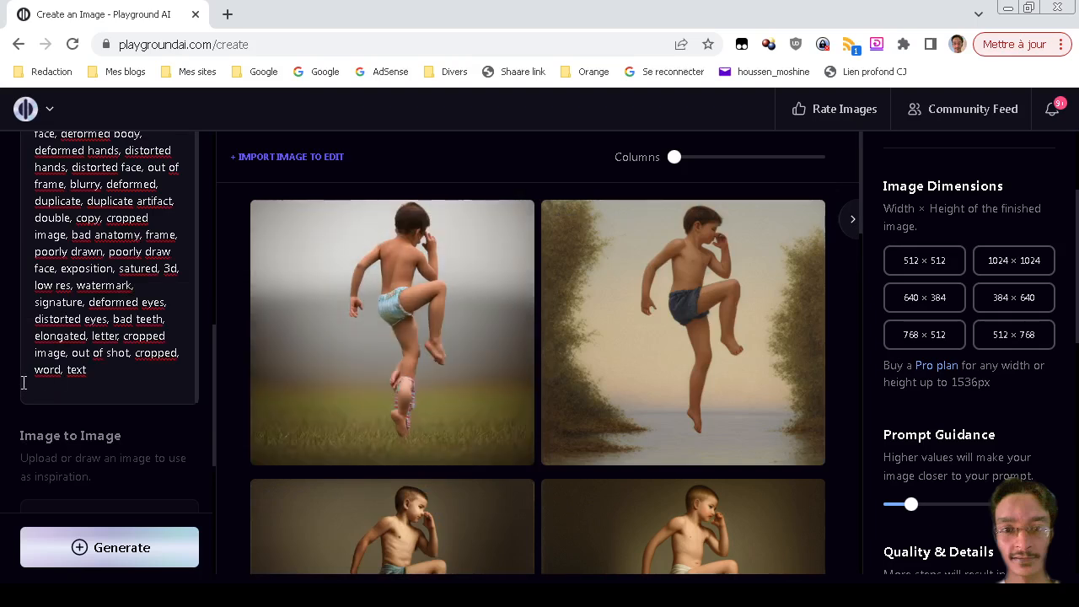
scroll(308, 414, down, 3)
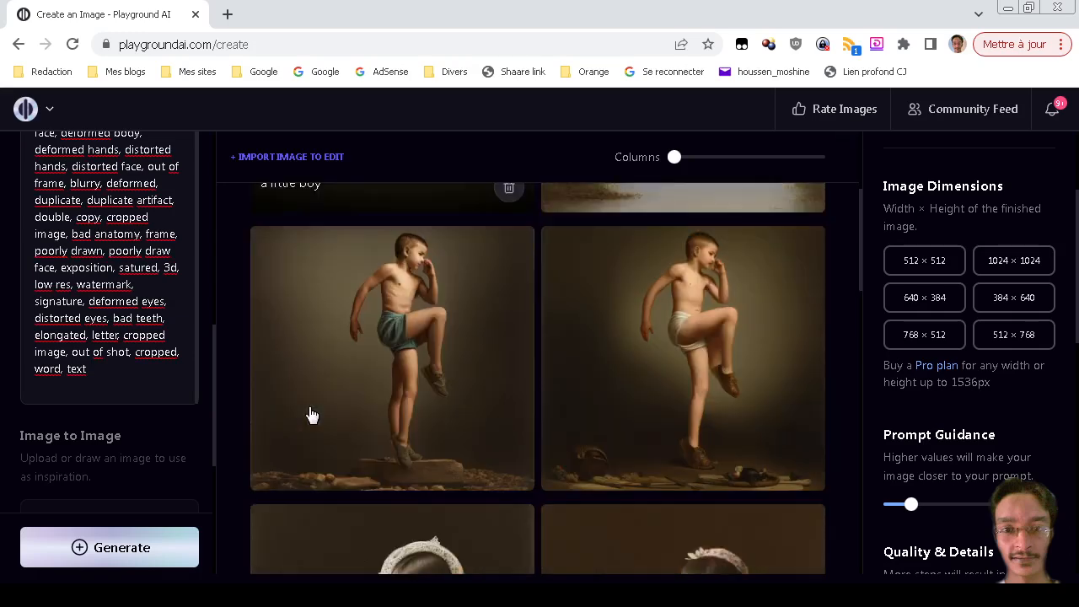
scroll(2, 425, down, 4)
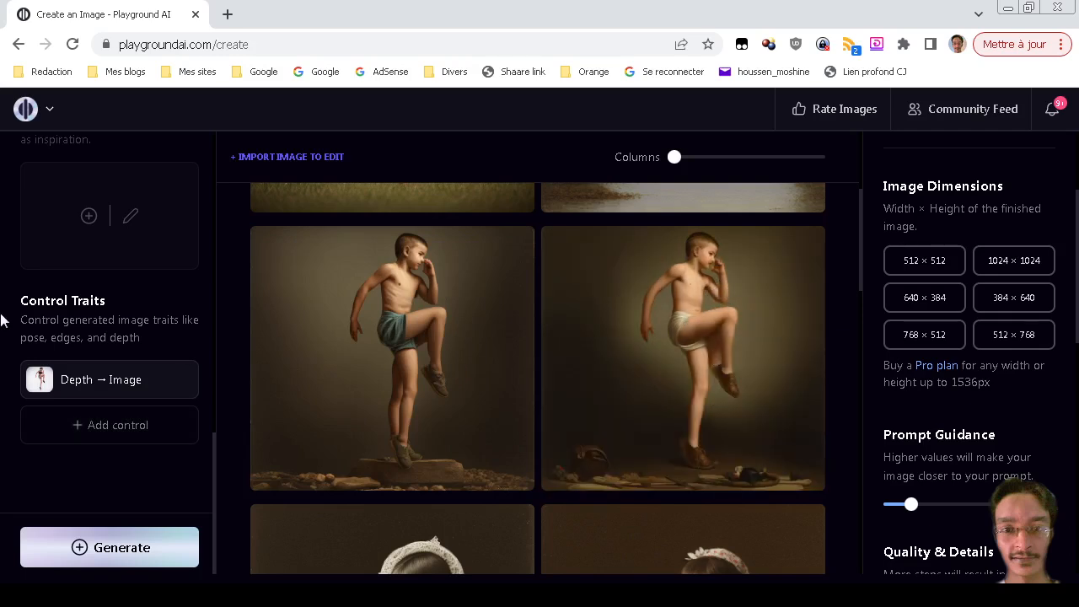
scroll(269, 417, down, 8)
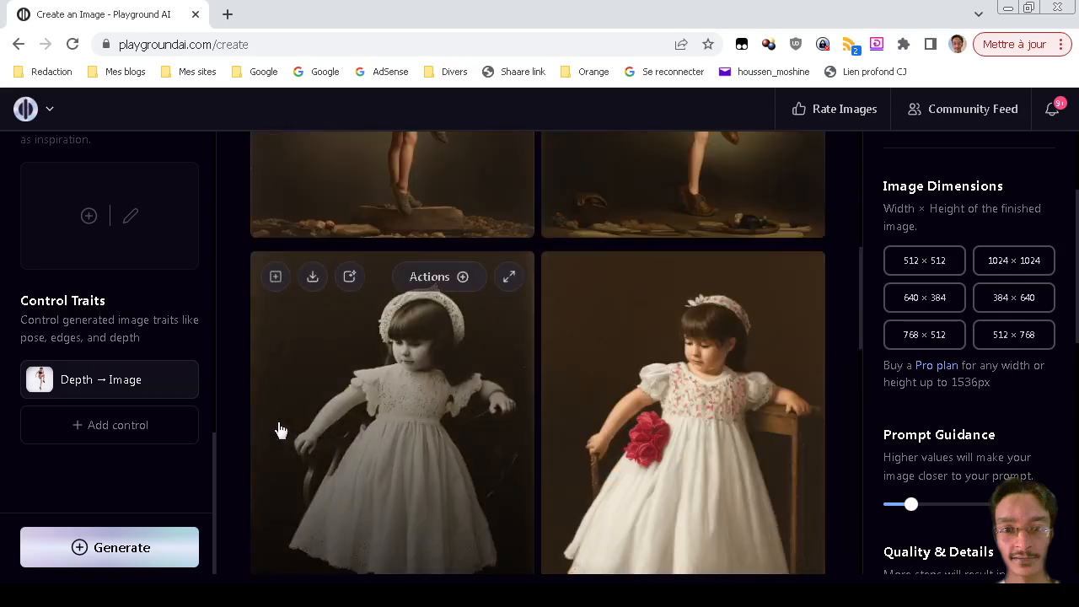
scroll(269, 424, down, 2)
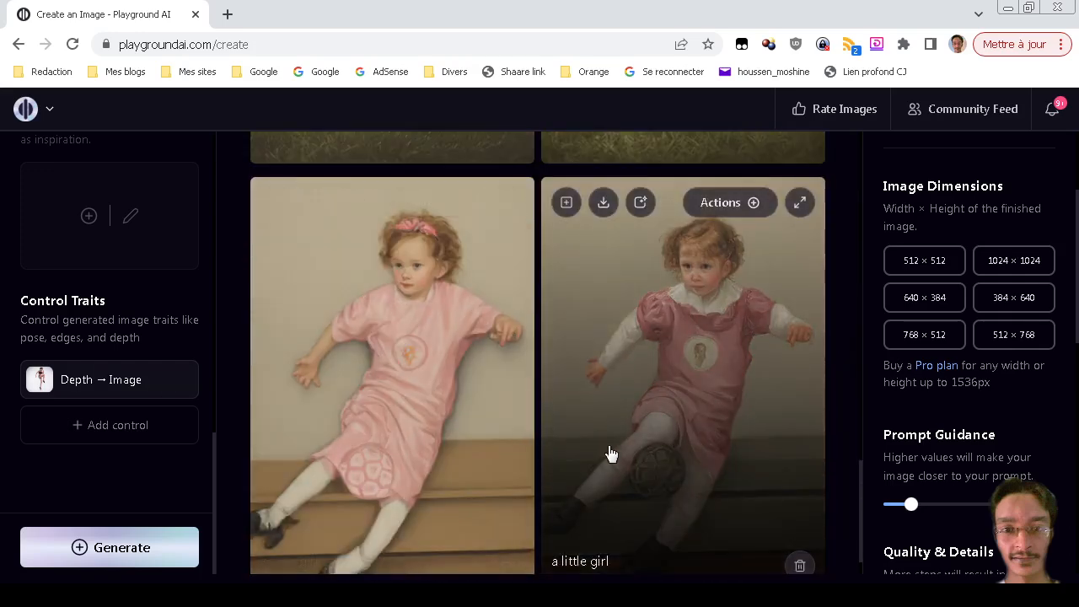
- Review the earlier little girl images made from the football reference against the newest little boy pair
scroll(610, 453, down, 1)
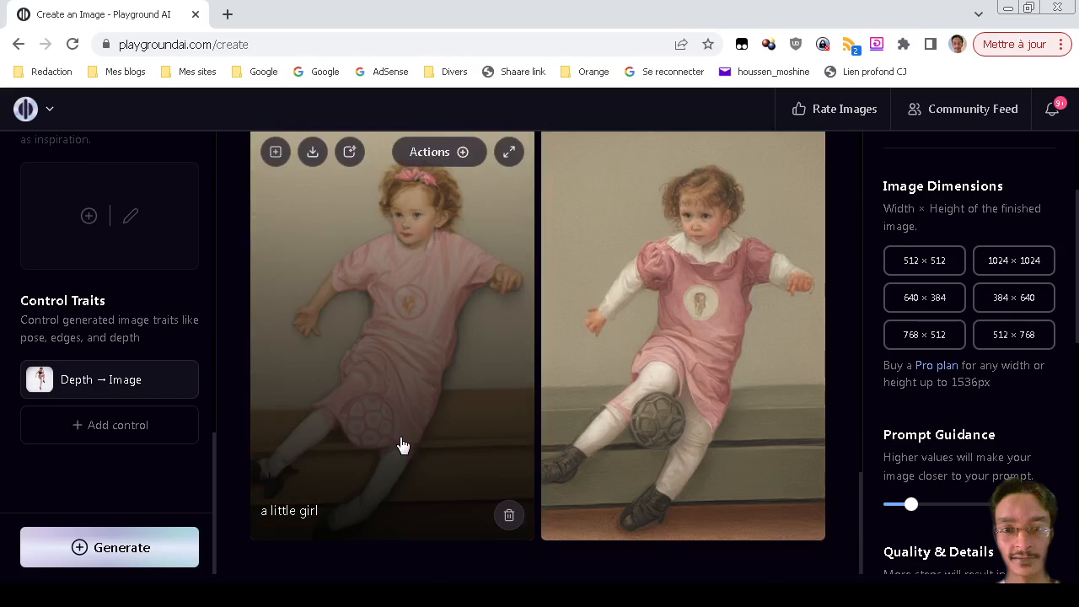
scroll(5, 527, up, 2)
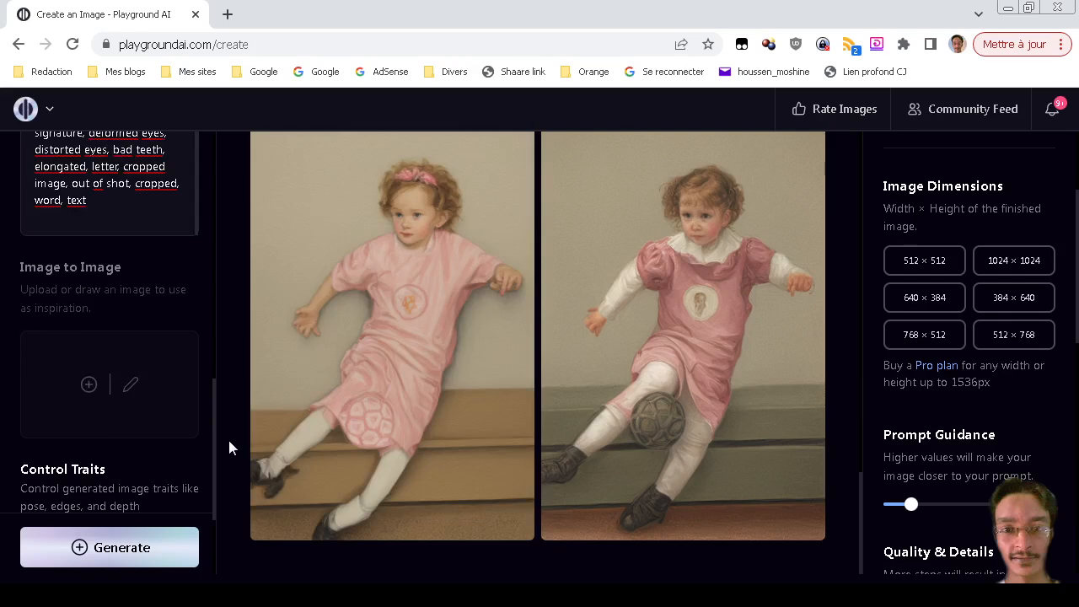
scroll(228, 442, up, 4)
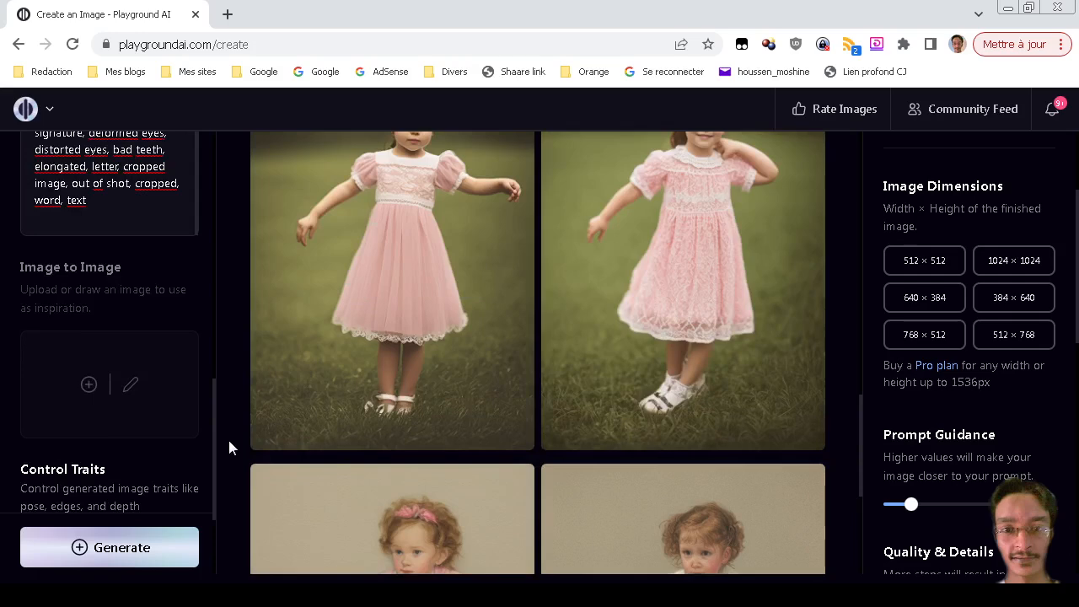
scroll(229, 448, up, 4)
scroll(229, 448, up, 10)
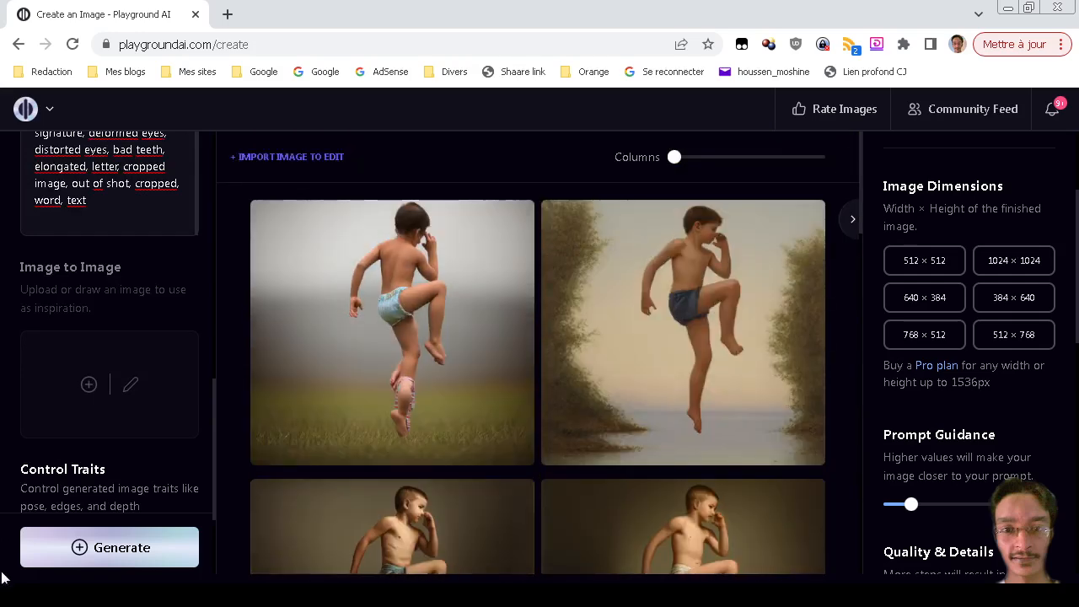
- Generate little boy images again with the same depth control and compare the new result with the earlier boy images
click(154, 551)
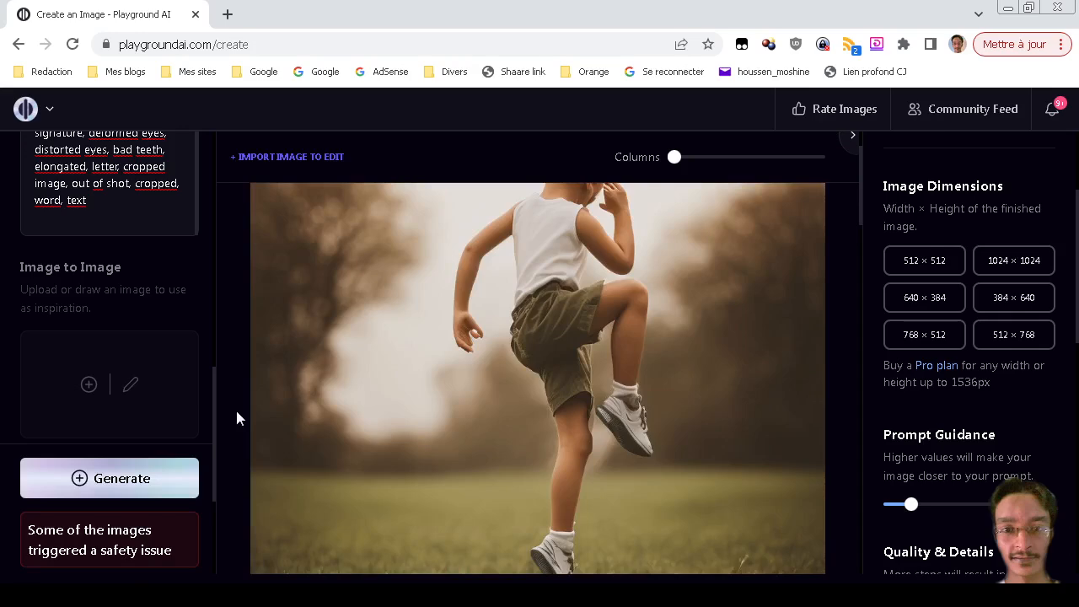
scroll(233, 404, down, 3)
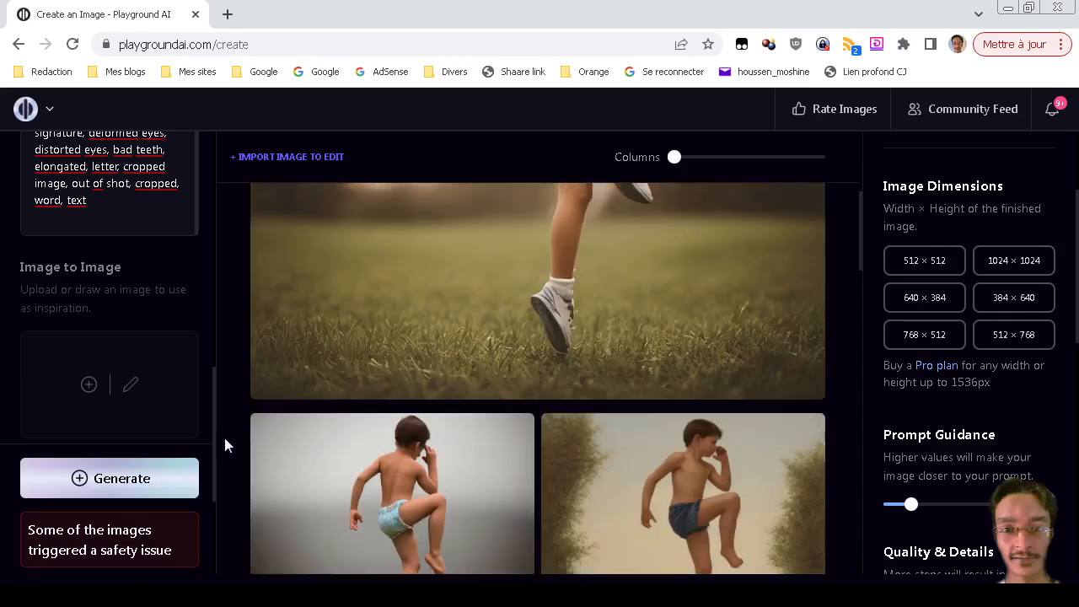
scroll(223, 434, up, 5)
scroll(224, 445, down, 3)
scroll(224, 445, up, 3)
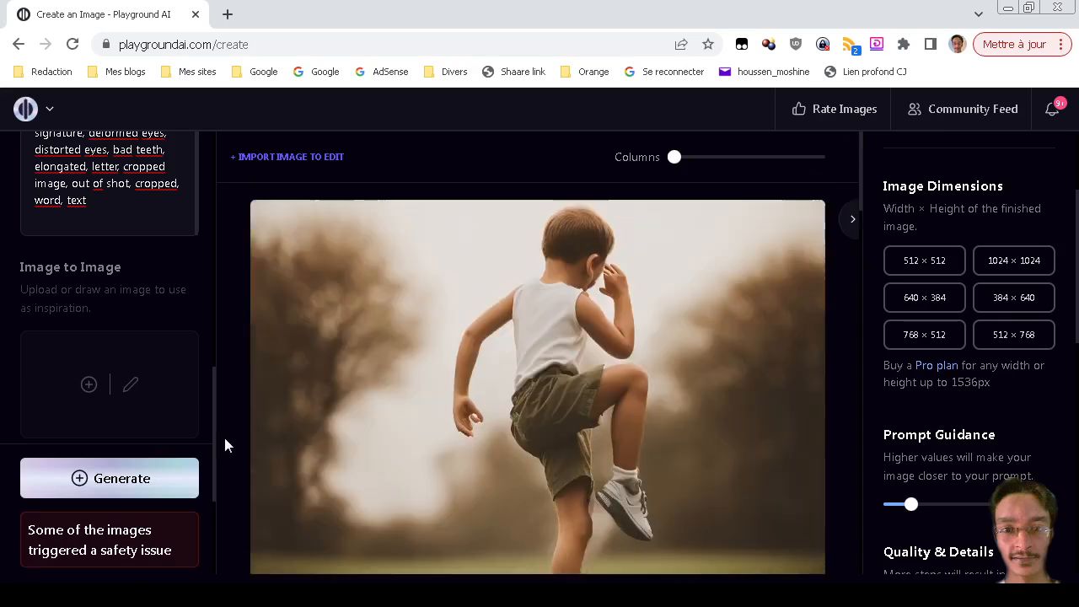
scroll(225, 445, down, 2)
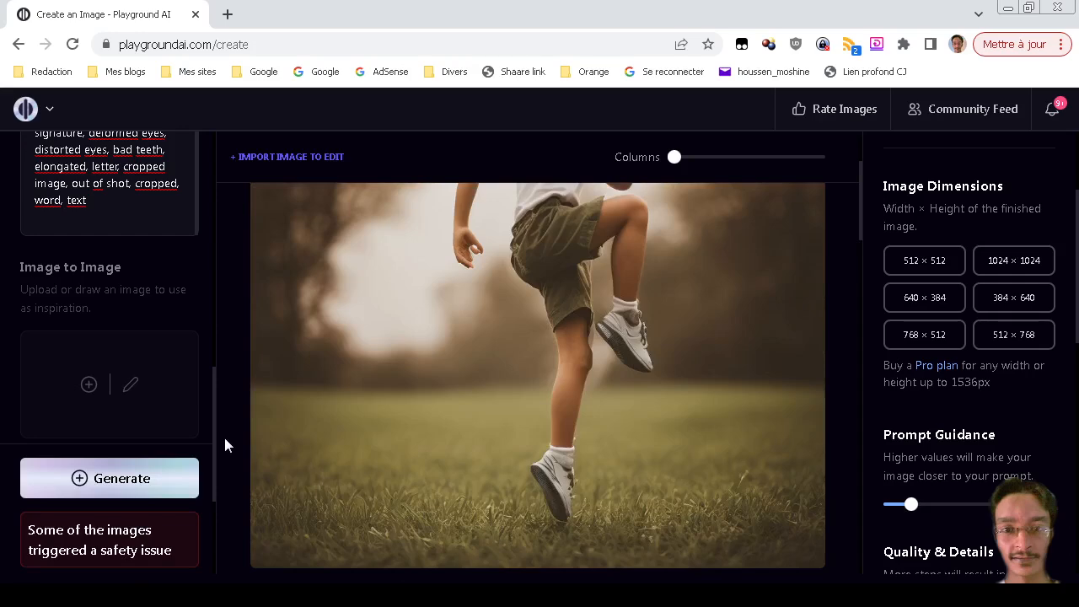
scroll(225, 445, down, 4)
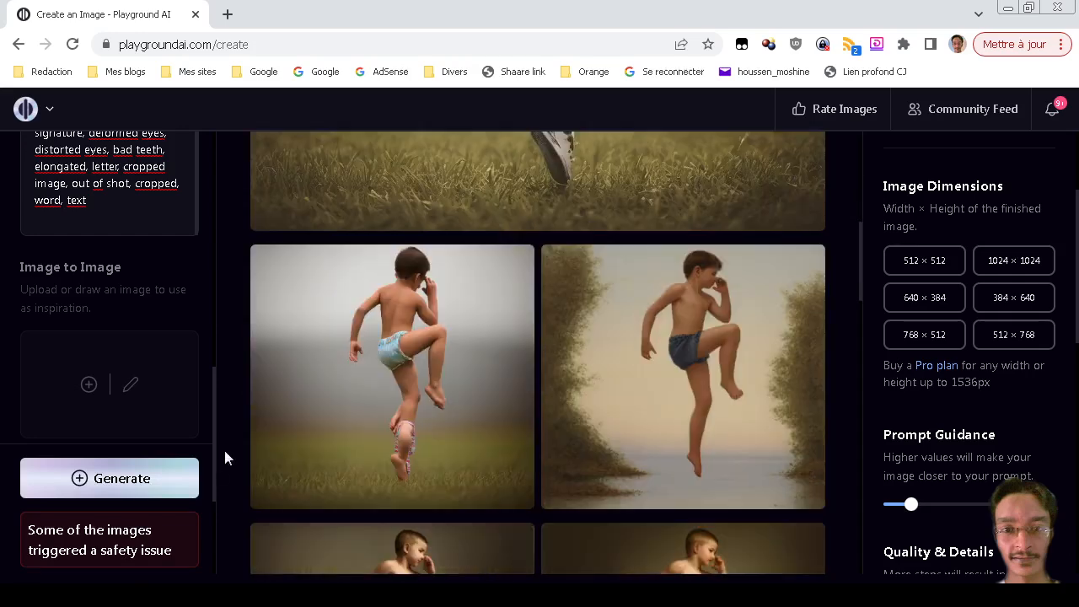
scroll(221, 447, up, 5)
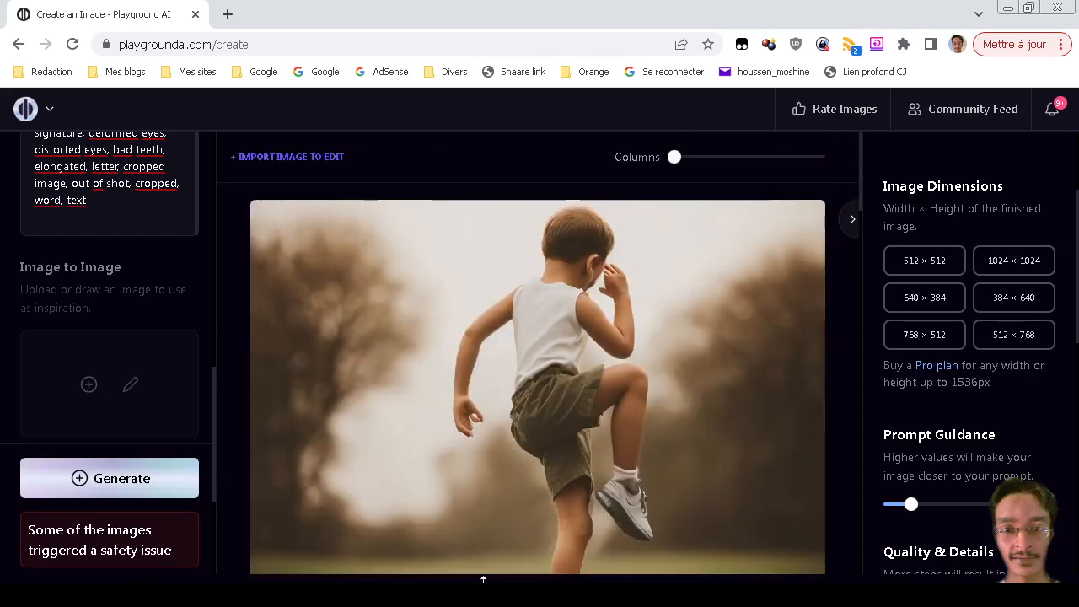
- Check the new boy image's pose against the saut.jpg thumbnail in XnView MP and return to Playground AI
key(alt+Tab)
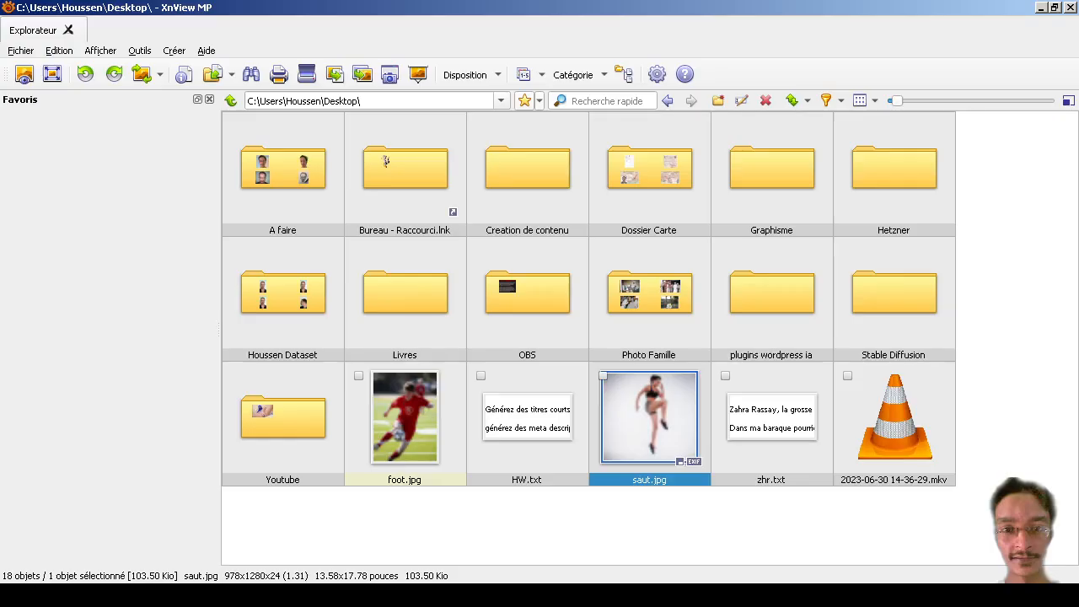
key(alt+Tab)
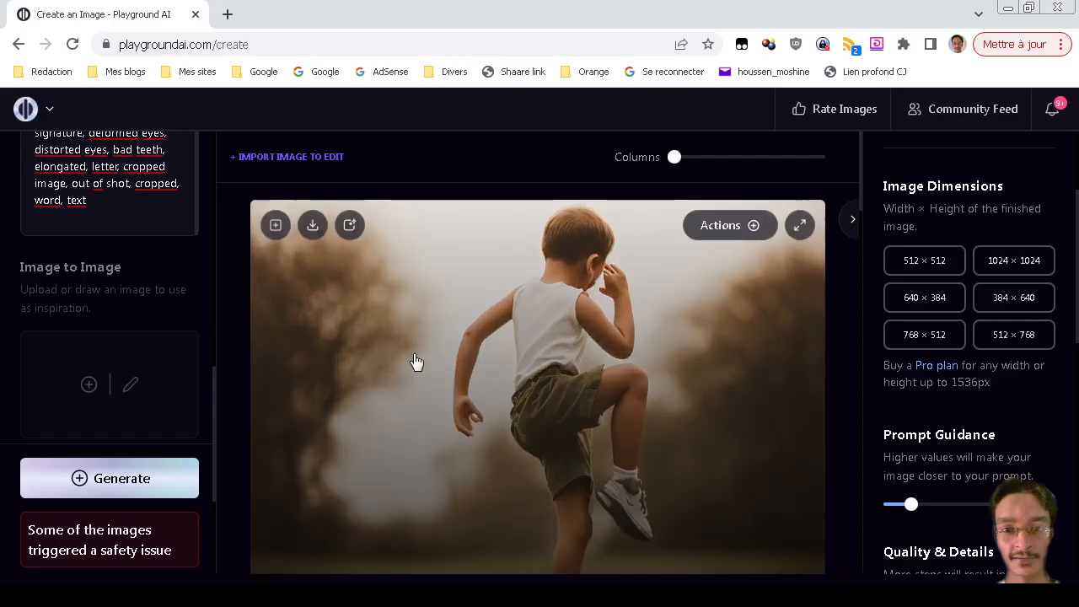
scroll(414, 360, down, 3)
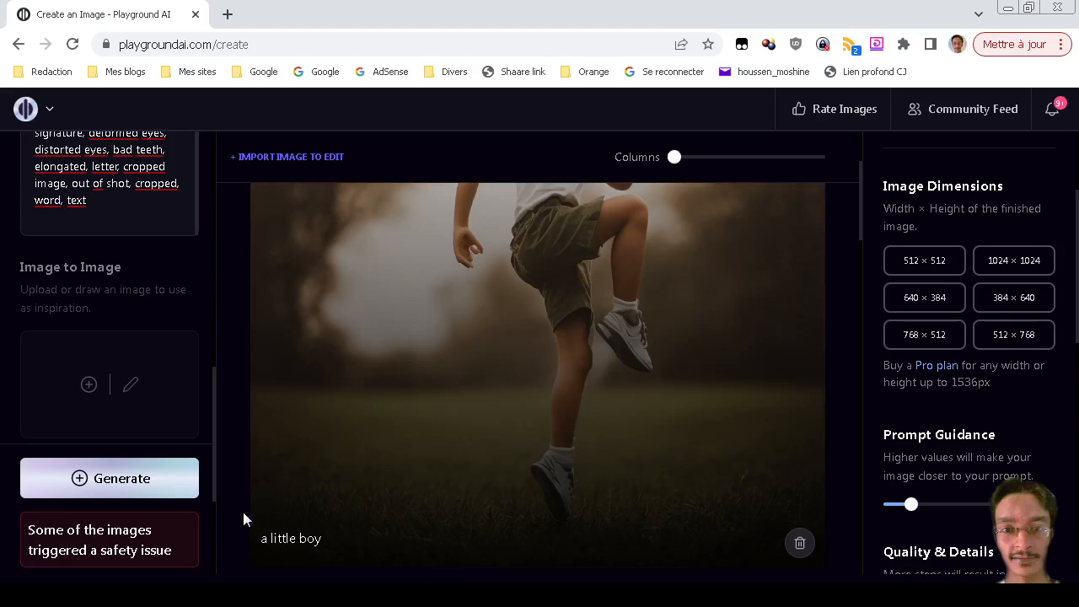
- Set the saut image's control weight to 1 and keep Depth → Image as its control trait
scroll(160, 398, down, 3)
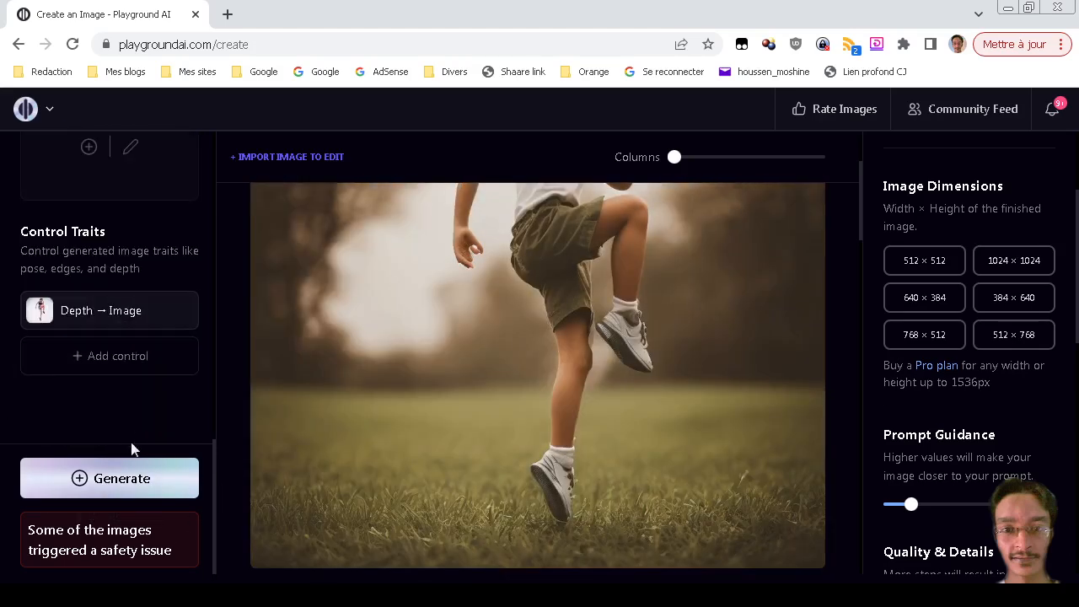
click(137, 316)
drag(267, 489, 303, 497)
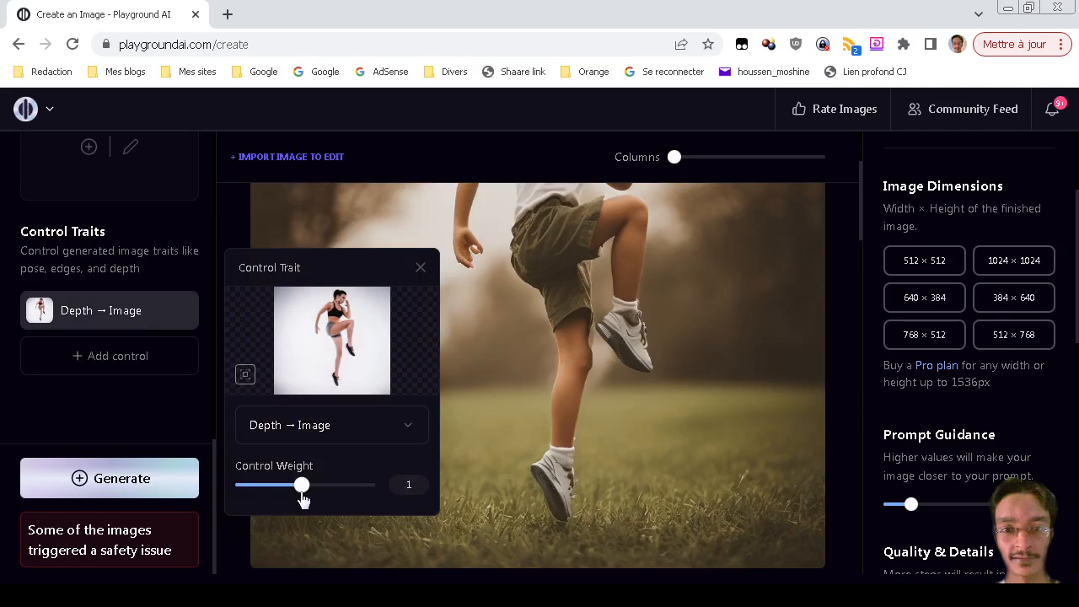
click(329, 432)
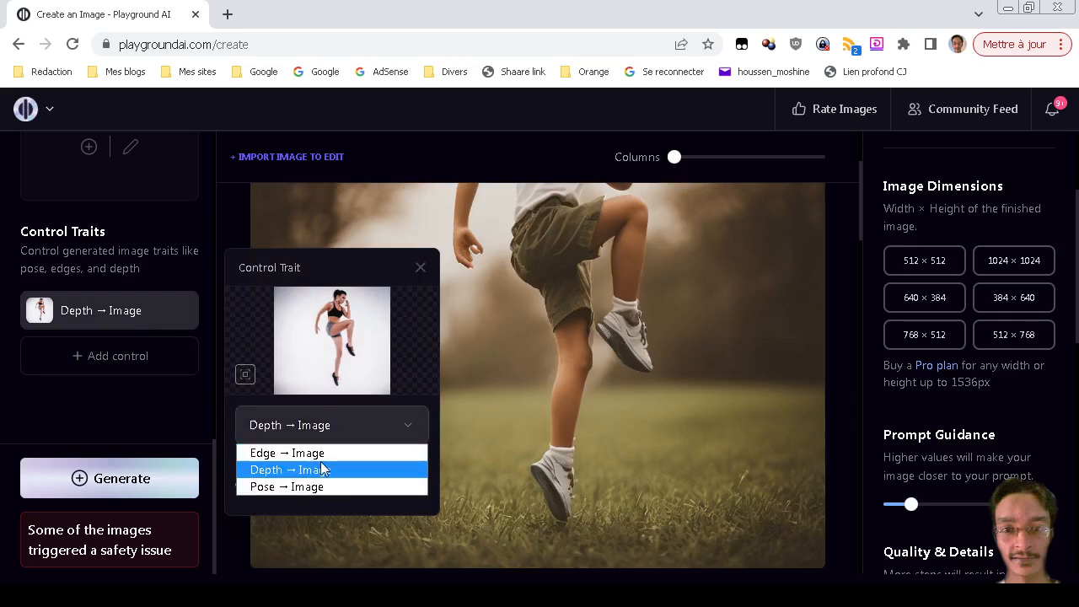
click(324, 470)
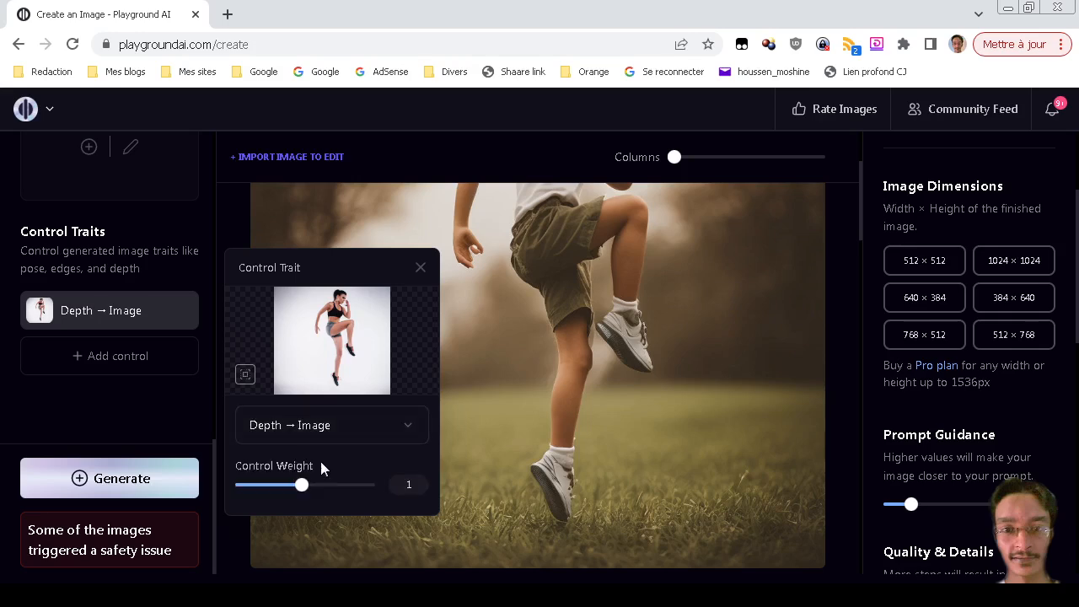
click(118, 385)
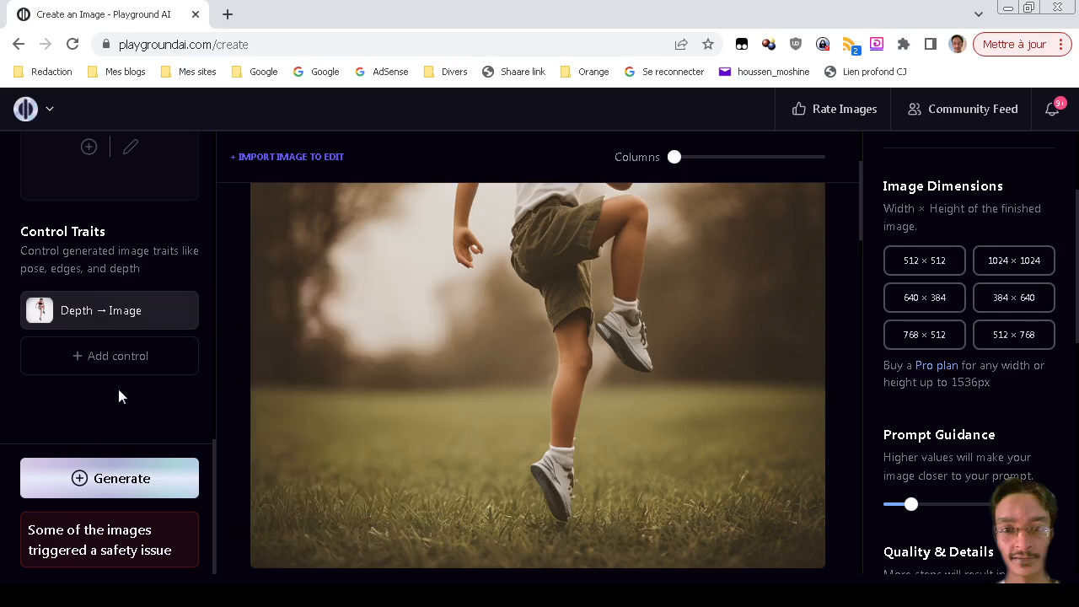
- Replace the prompt with "a rabbit, pixar style" and generate a pair of images
scroll(118, 389, up, 5)
click(141, 268)
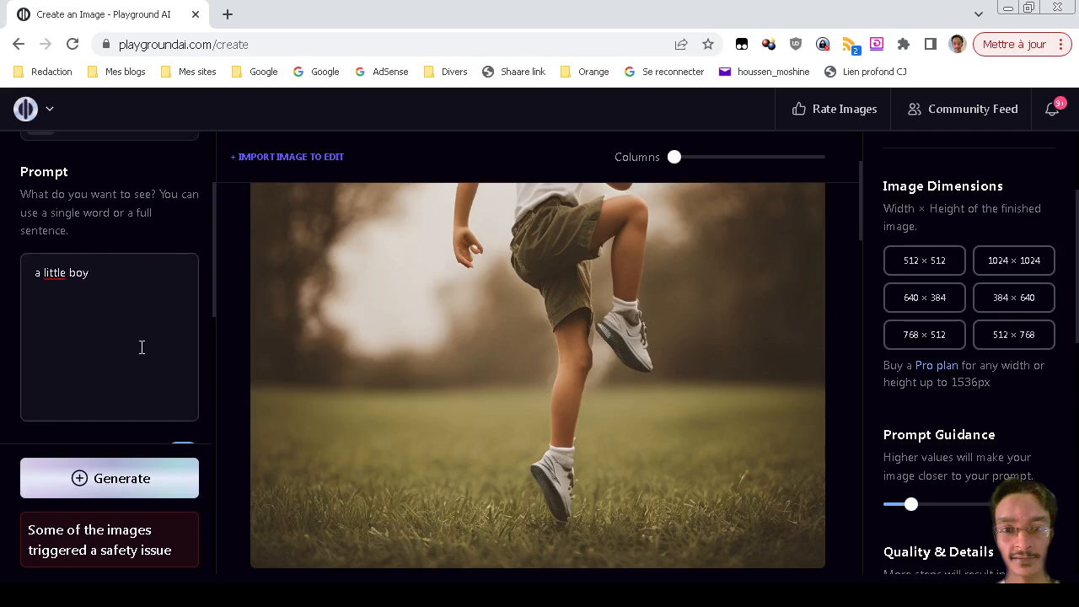
key(ctrl+shift+Left)
key(ctrl+shift+Left)
key(ctrl+shift+Left)
text(a rabbit, pixar style)
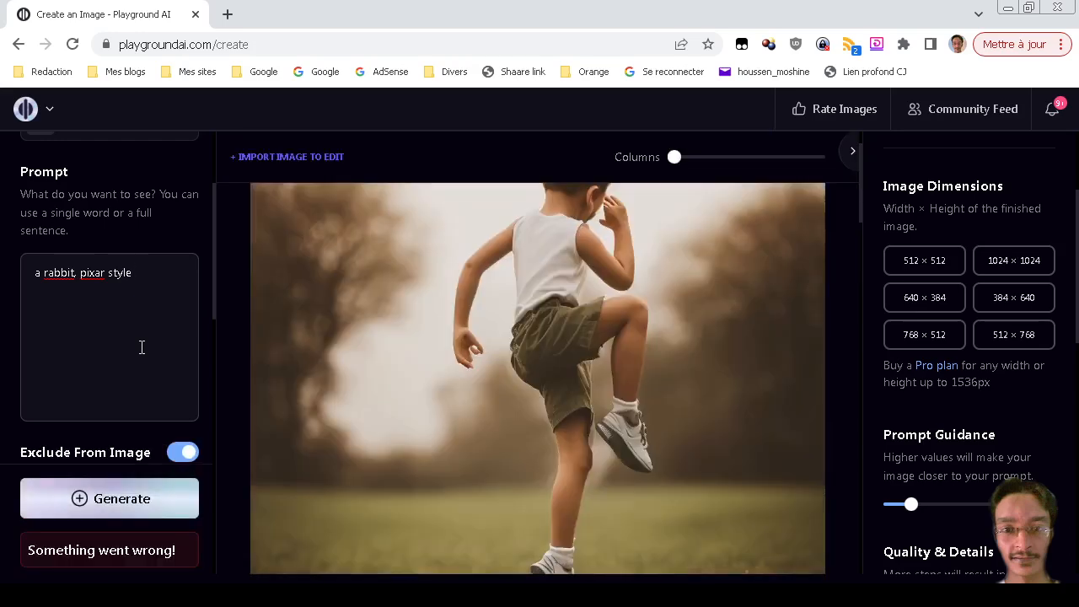
click(135, 506)
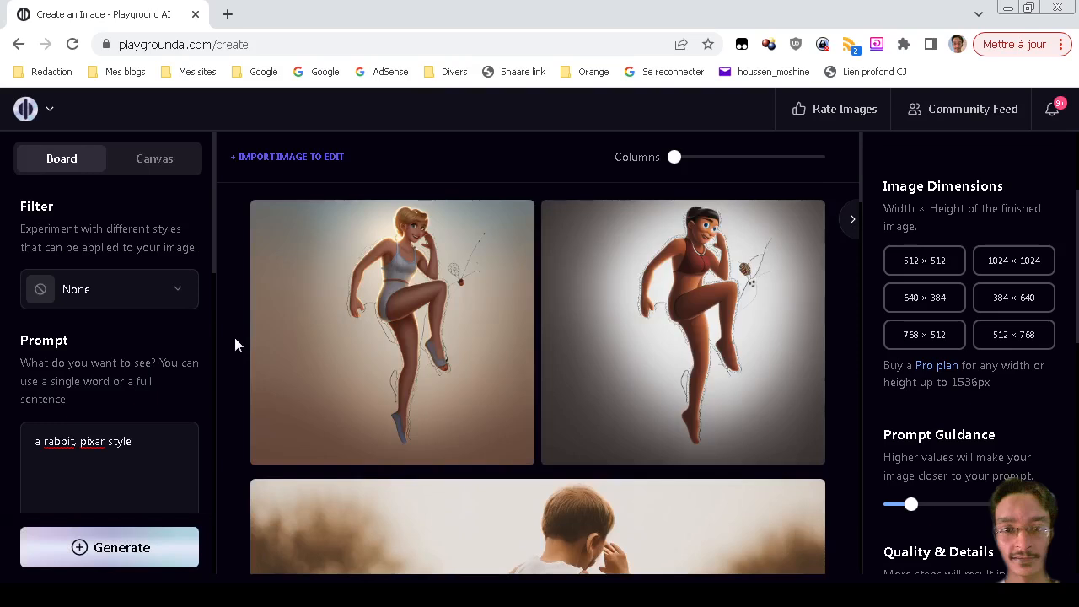
- Download the blonde-haired result of the rabbit prompt to the desktop and switch to XnView MP
mouse_move(325, 330)
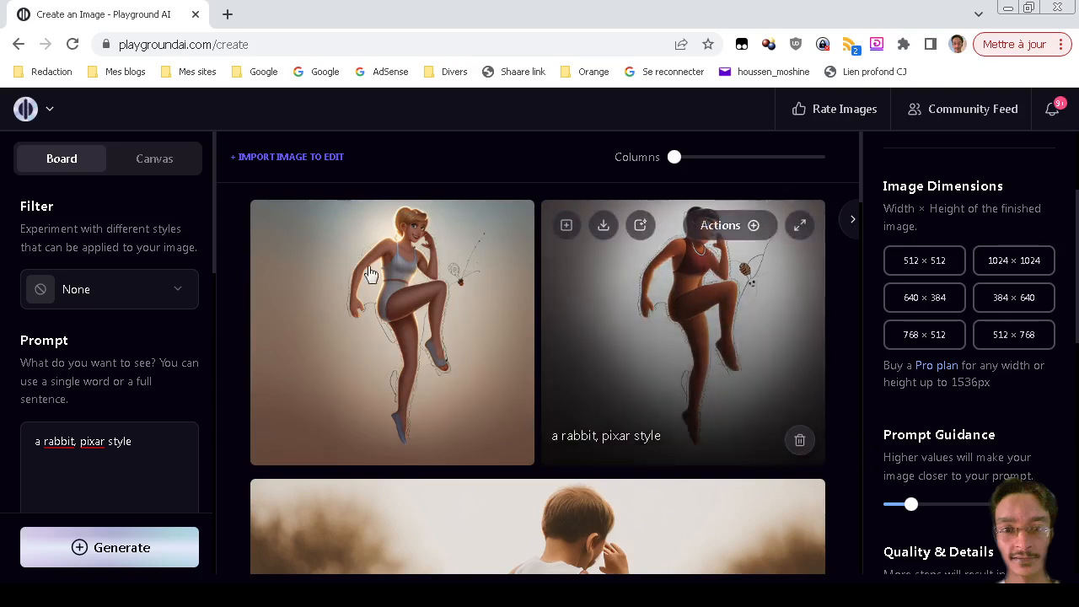
mouse_move(400, 428)
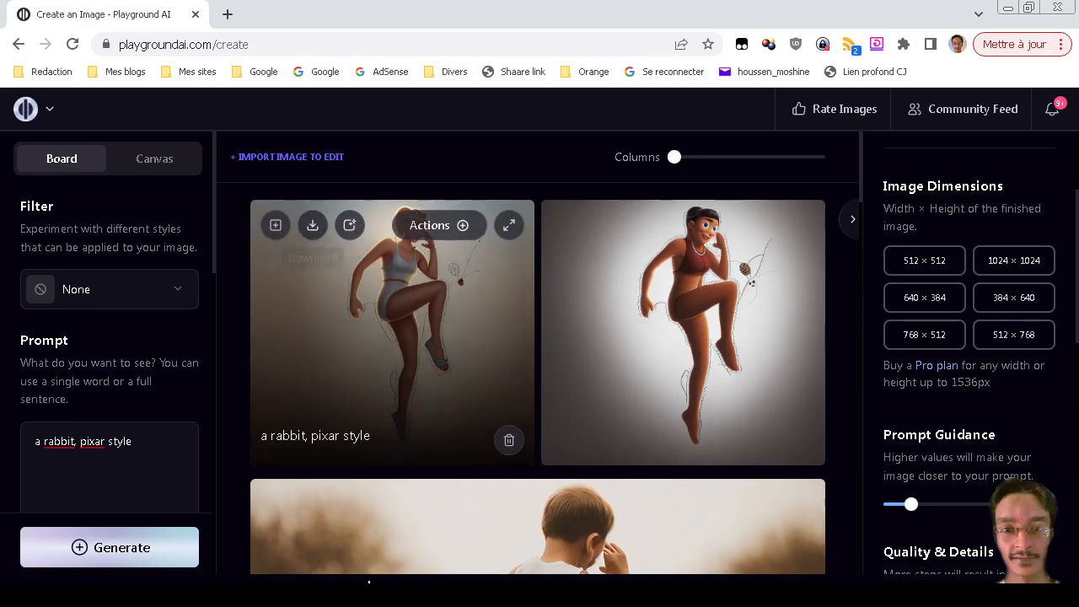
key(alt+Tab)
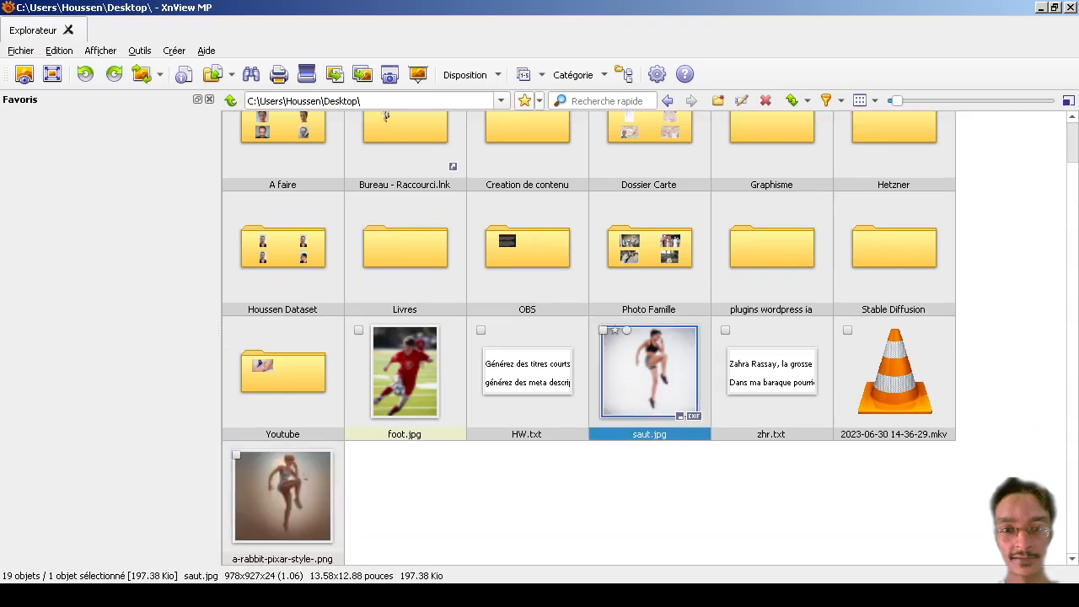
- View saut.jpg and a-rabbit-pixar-style-.png one after the other to compare their poses, and return to Playground AI
double_click(636, 386)
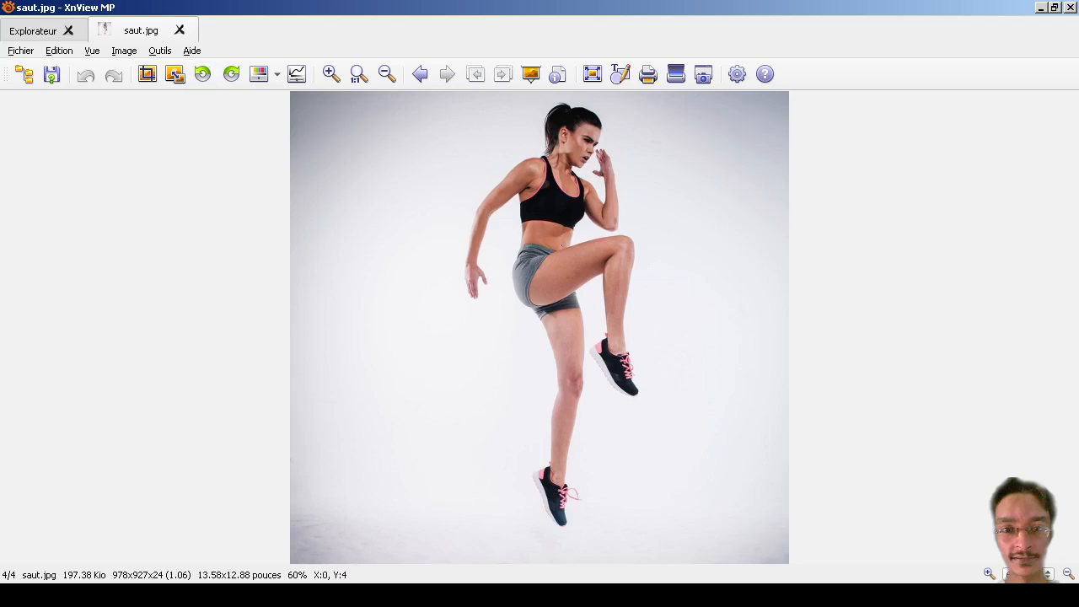
click(180, 30)
click(285, 498)
double_click(285, 497)
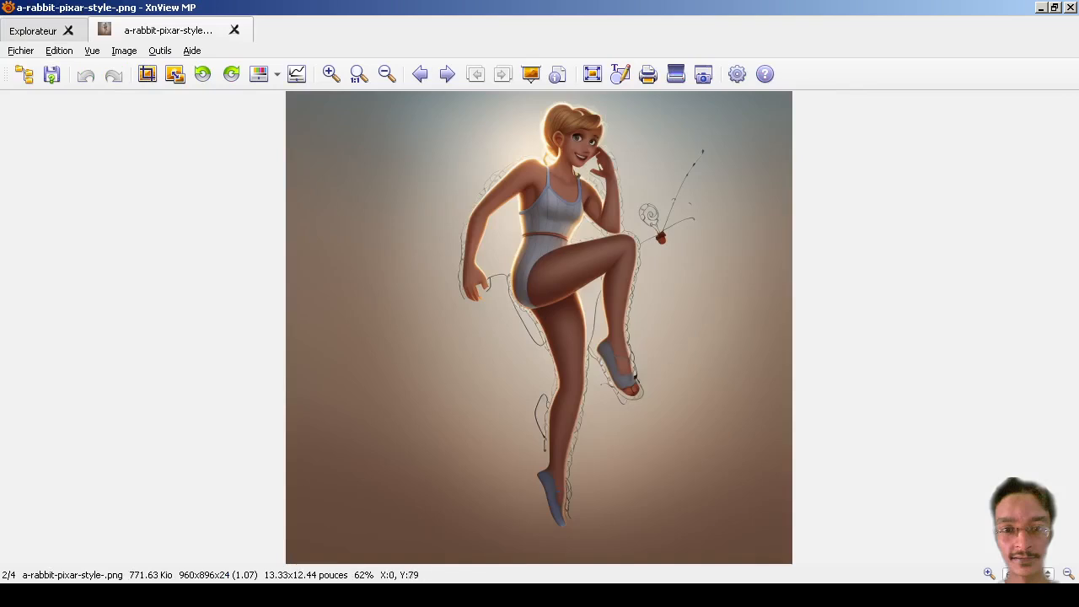
click(235, 30)
click(497, 596)
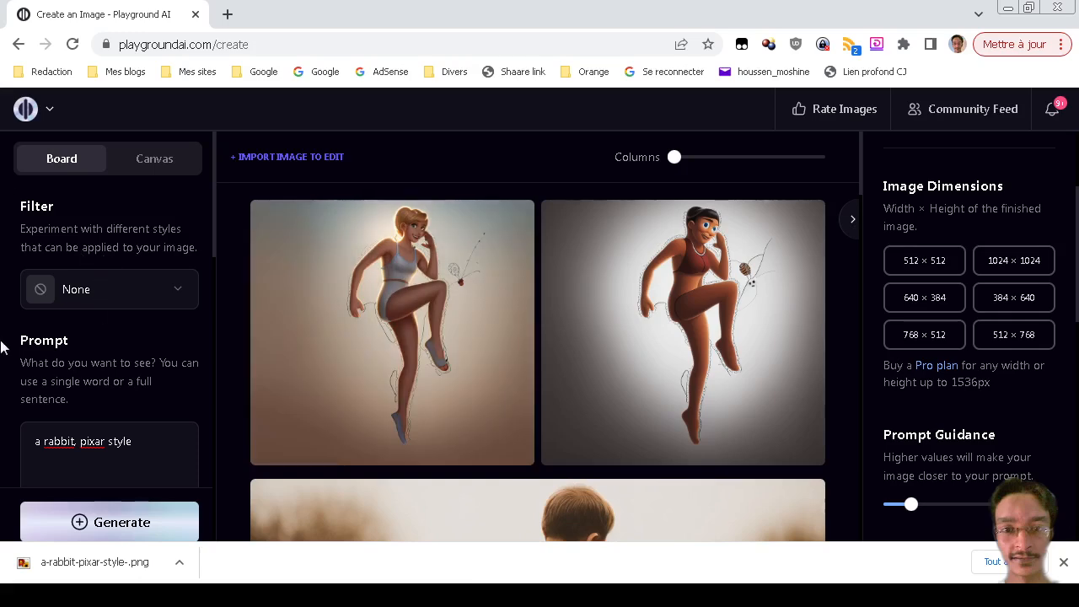
- Remove the saut image's Depth → Image control trait from the generation settings
scroll(34, 435, down, 5)
scroll(33, 435, down, 3)
click(177, 358)
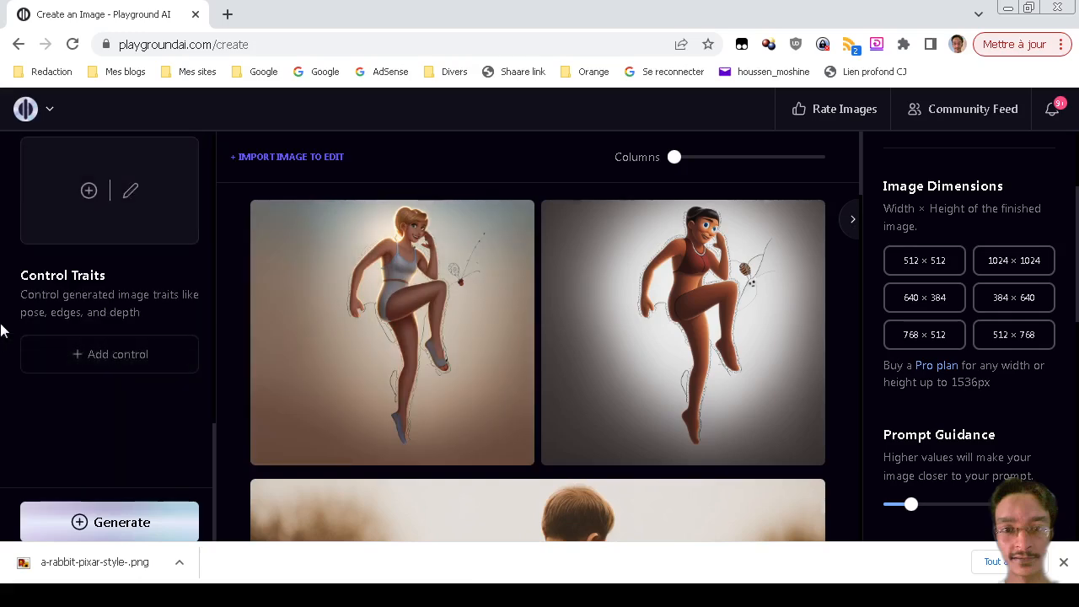
scroll(4, 331, up, 3)
scroll(75, 214, up, 5)
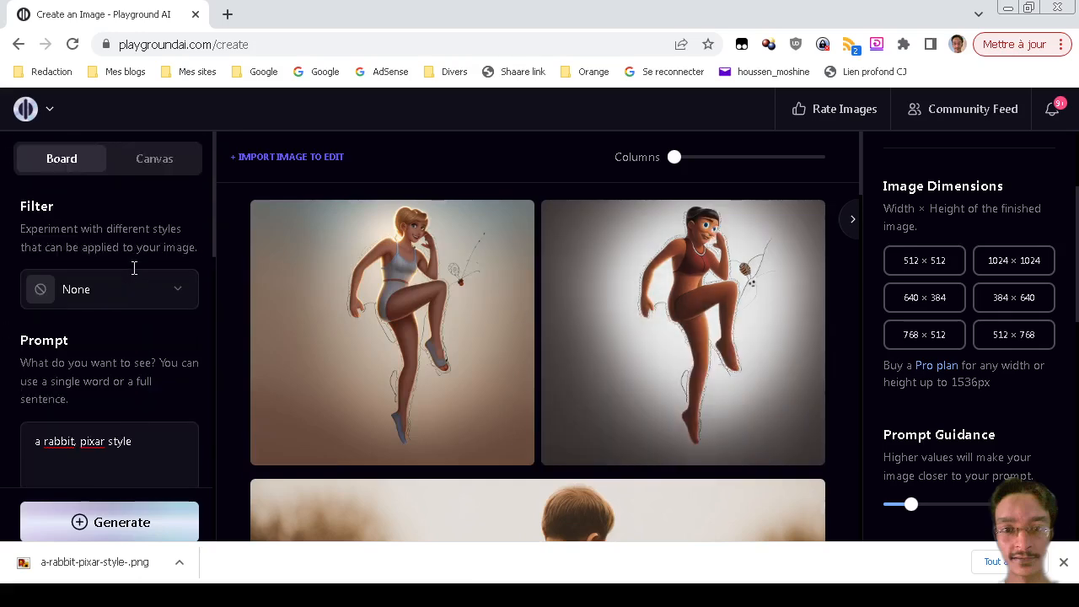
- Create a new canvas, shift its 512×512 generation frame slightly, and look through the filter and control trait settings
click(48, 110)
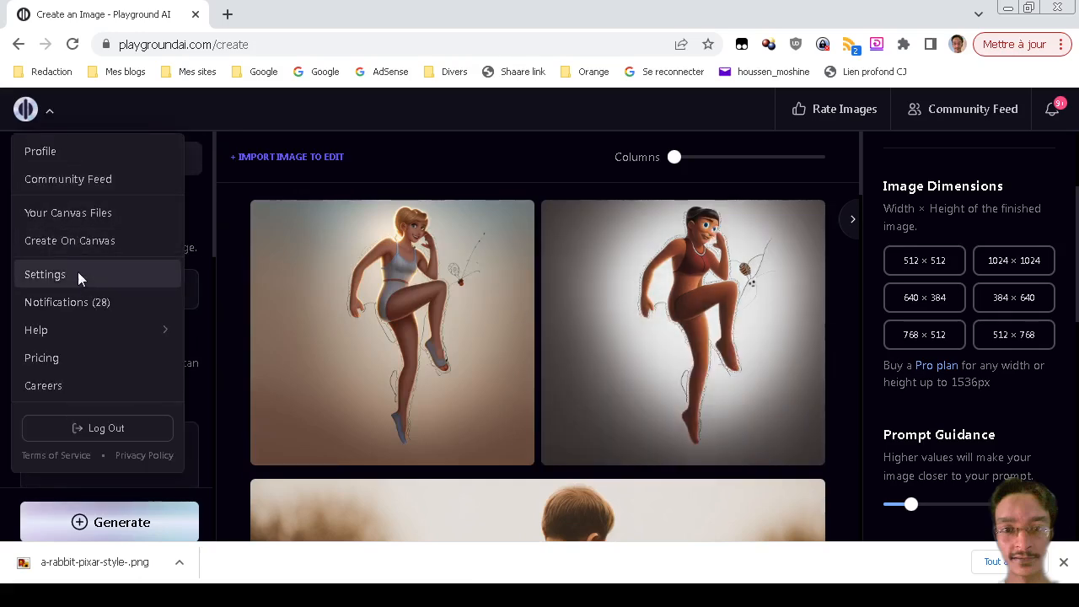
click(76, 240)
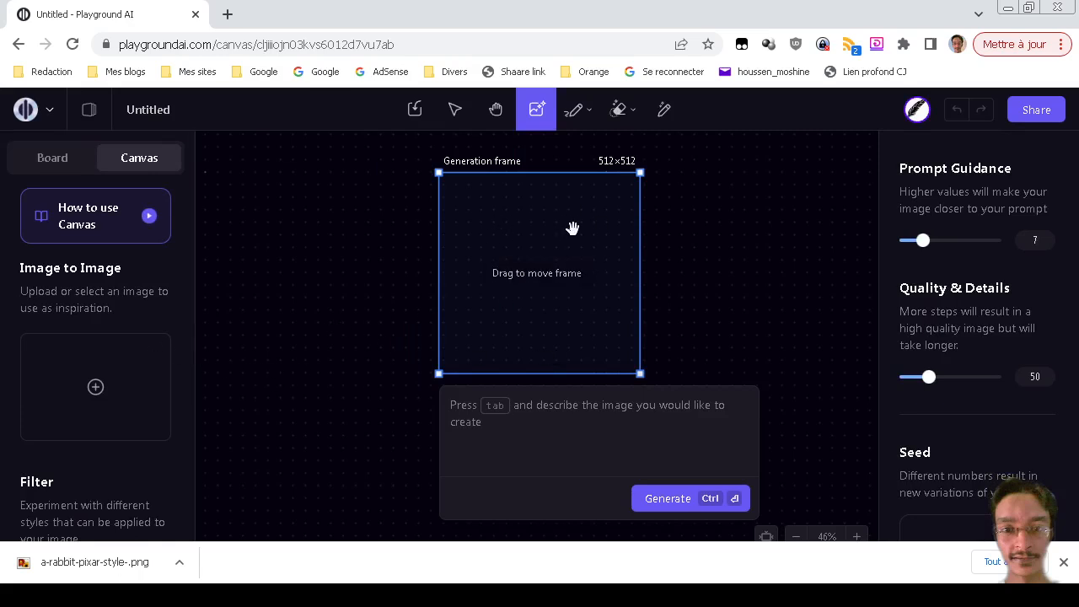
scroll(558, 273, down, 5)
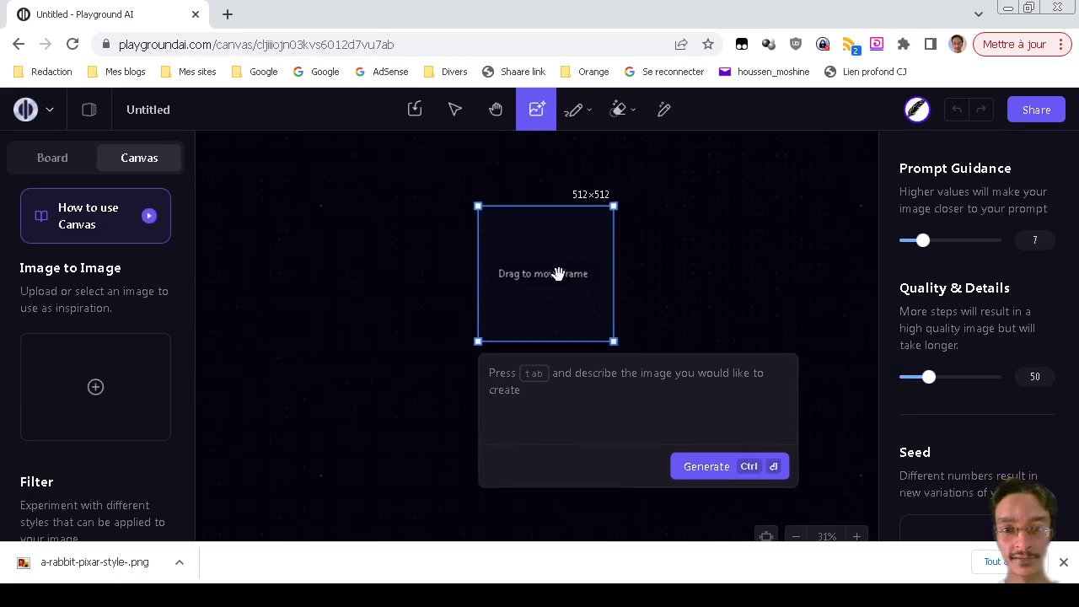
scroll(546, 265, up, 3)
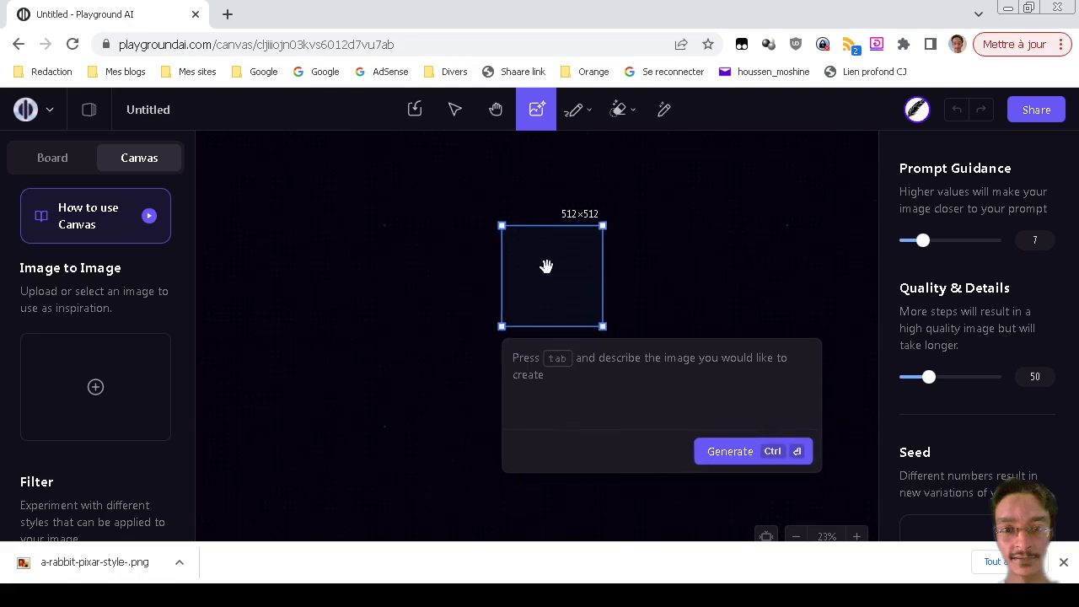
mouse_move(549, 291)
mouse_down()
mouse_move(648, 292)
mouse_move(523, 270)
mouse_move(477, 281)
mouse_move(554, 292)
mouse_move(532, 288)
mouse_up()
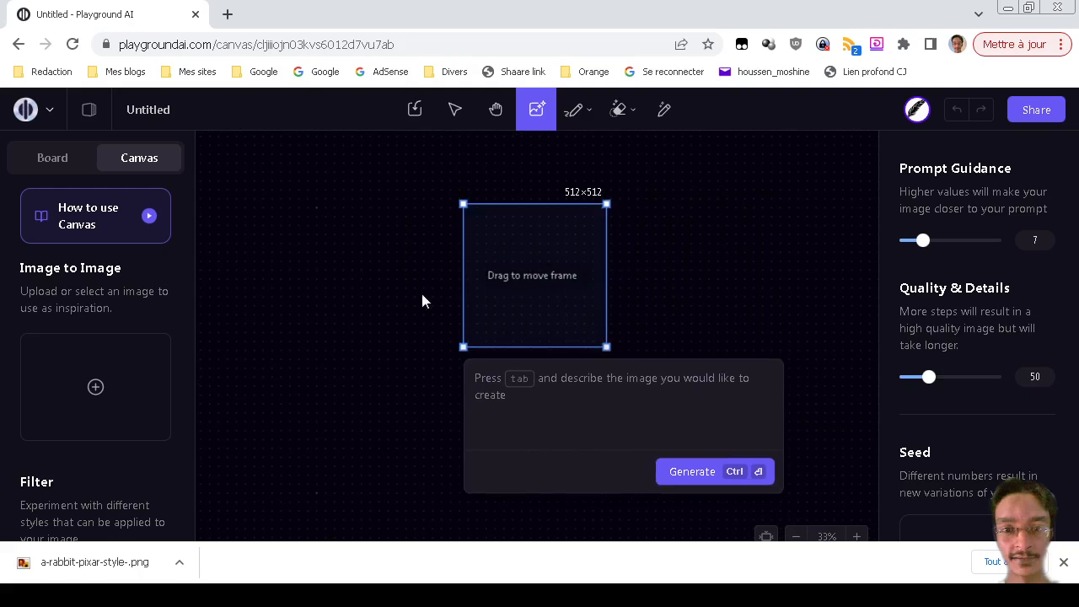
scroll(108, 333, down, 5)
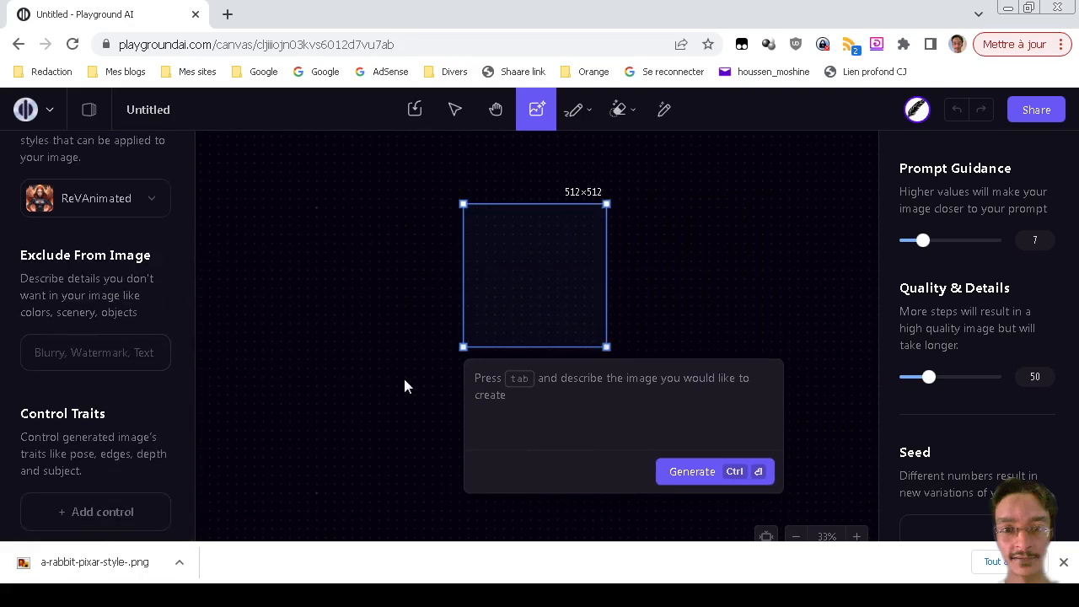
scroll(404, 381, up, 1)
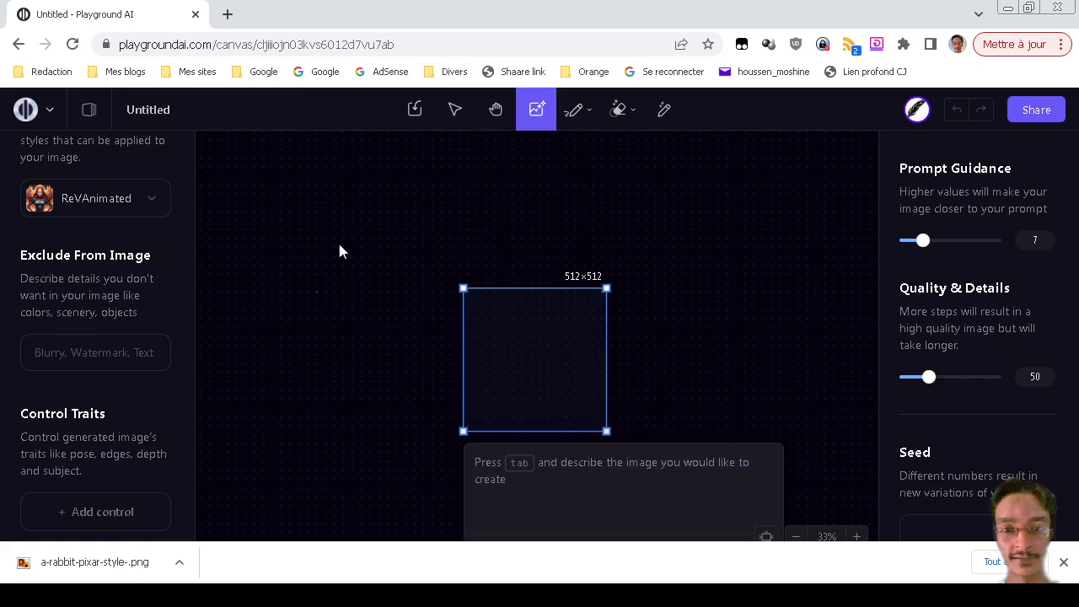
click(30, 109)
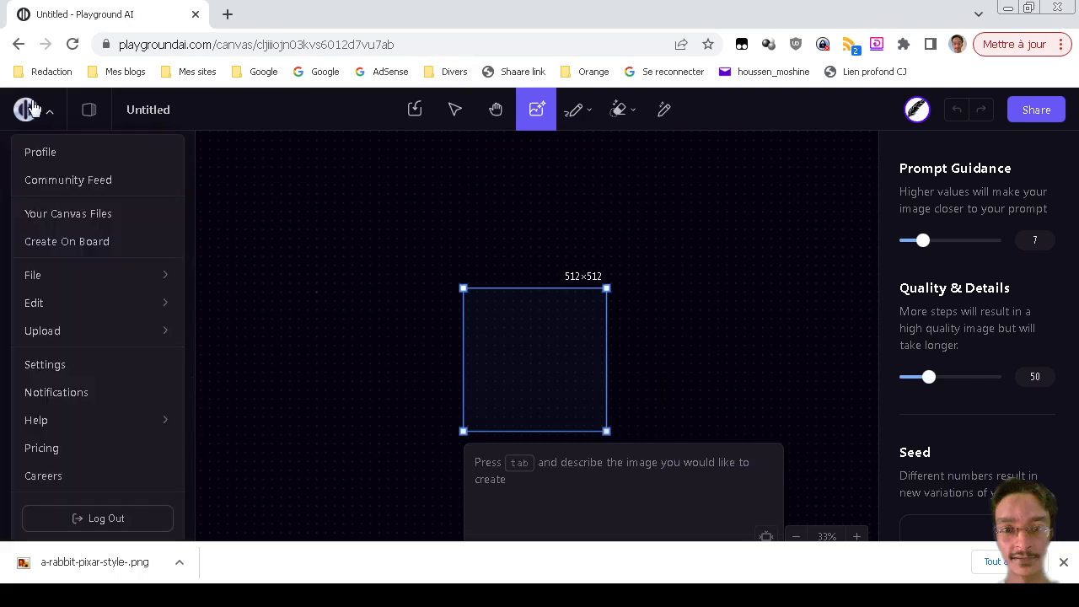
click(34, 108)
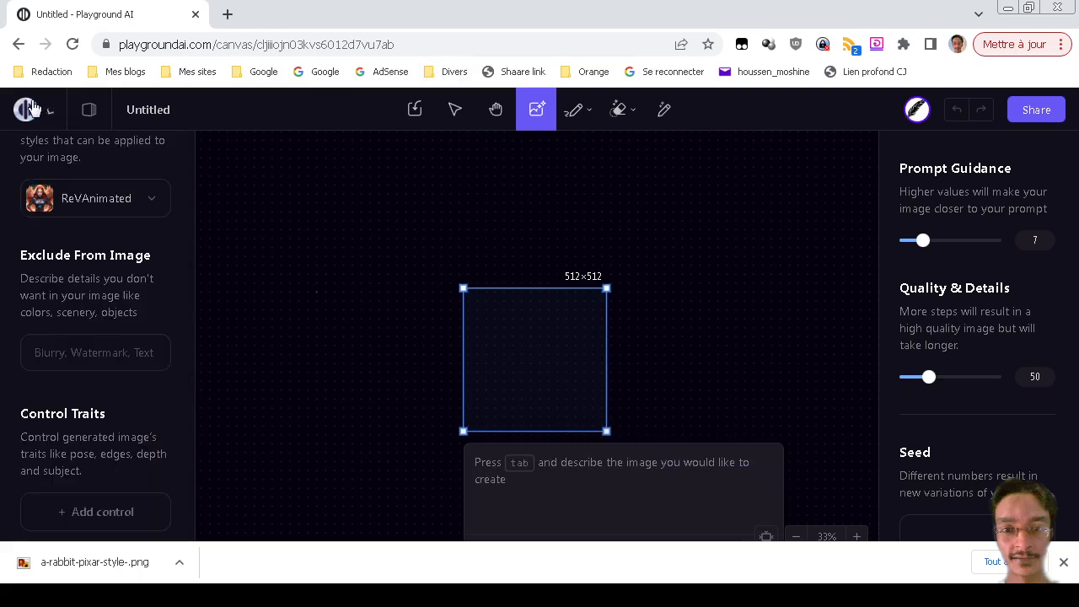
- Leave the untitled canvas for the site's home page by shortening the web address to playgroundai.com
click(285, 48)
key(End)
key(ctrl+shift+Left)
key(ctrl+shift+Left)
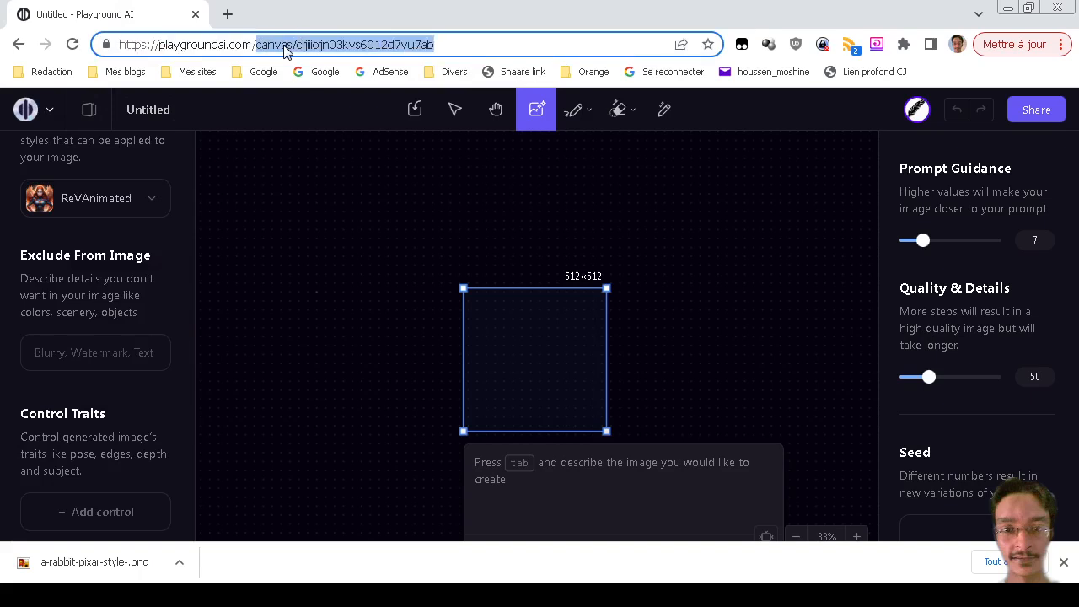
key(BackSpace)
key(Return)
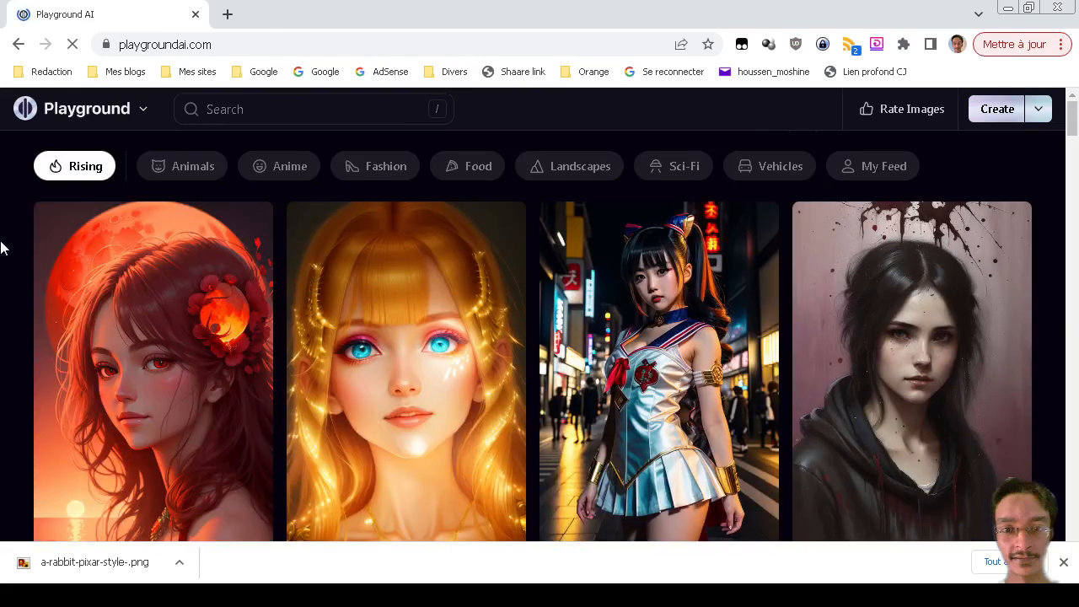
- Look through the images in the Rising category of the home page's feed and return to its beginning
scroll(0, 247, down, 5)
scroll(0, 247, down, 1)
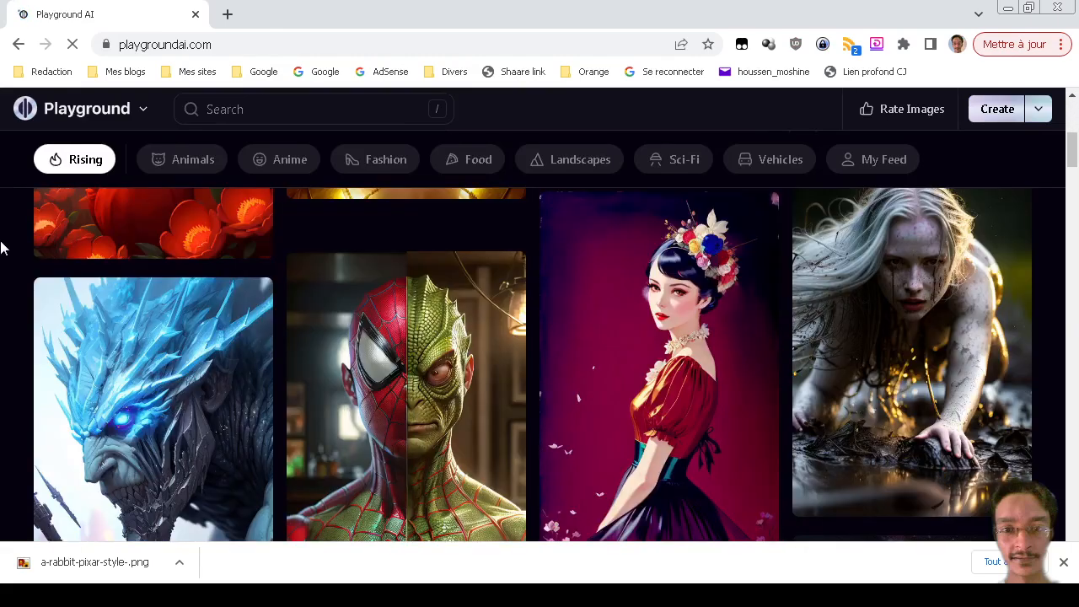
scroll(0, 248, down, 3)
scroll(0, 248, up, 3)
scroll(0, 247, up, 5)
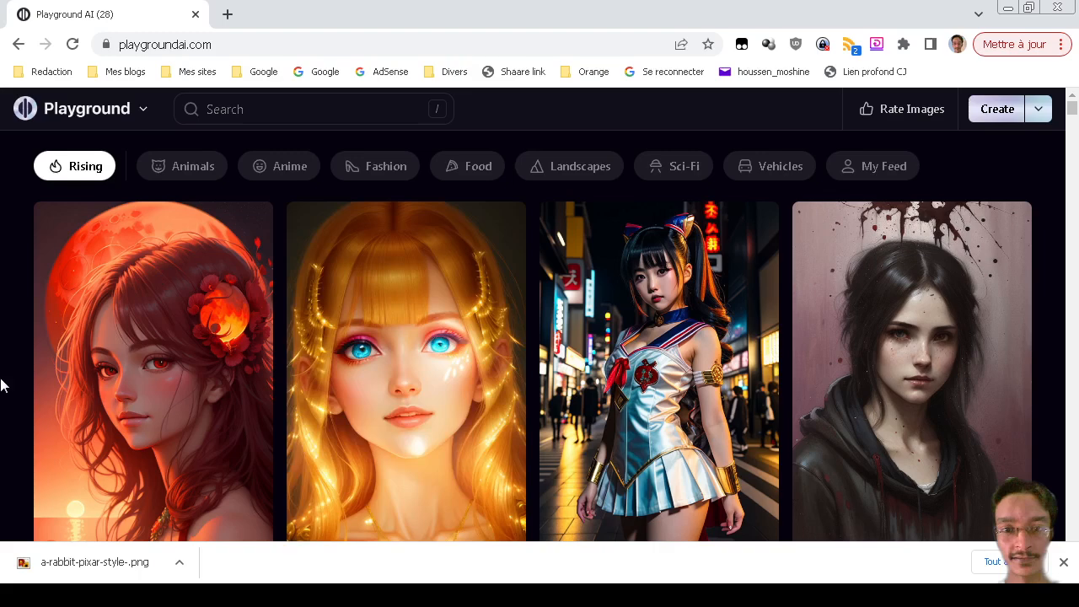
scroll(3, 386, down, 1)
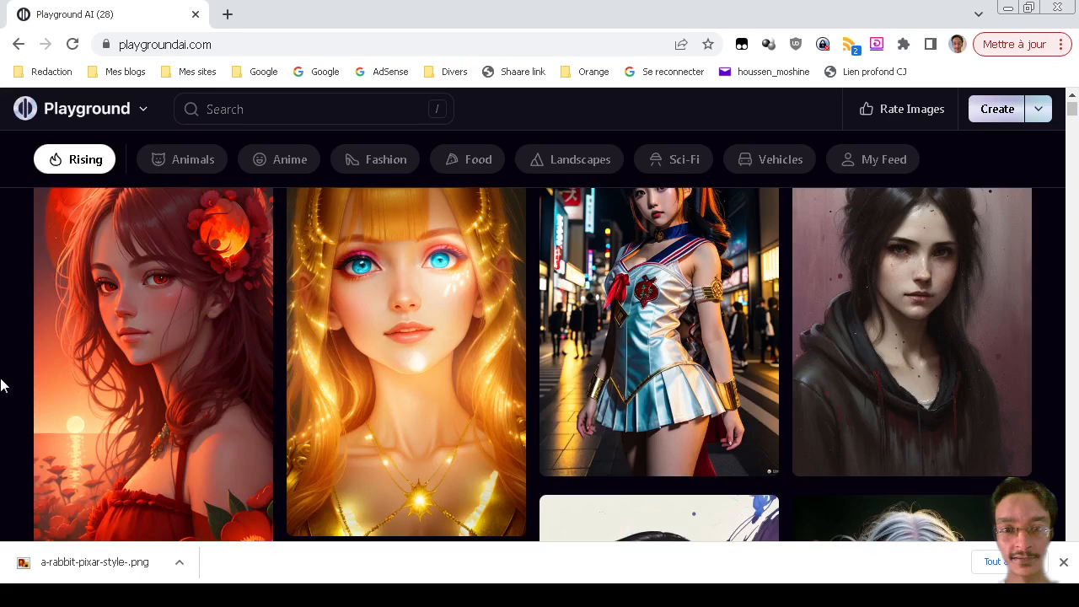
scroll(2, 385, up, 1)
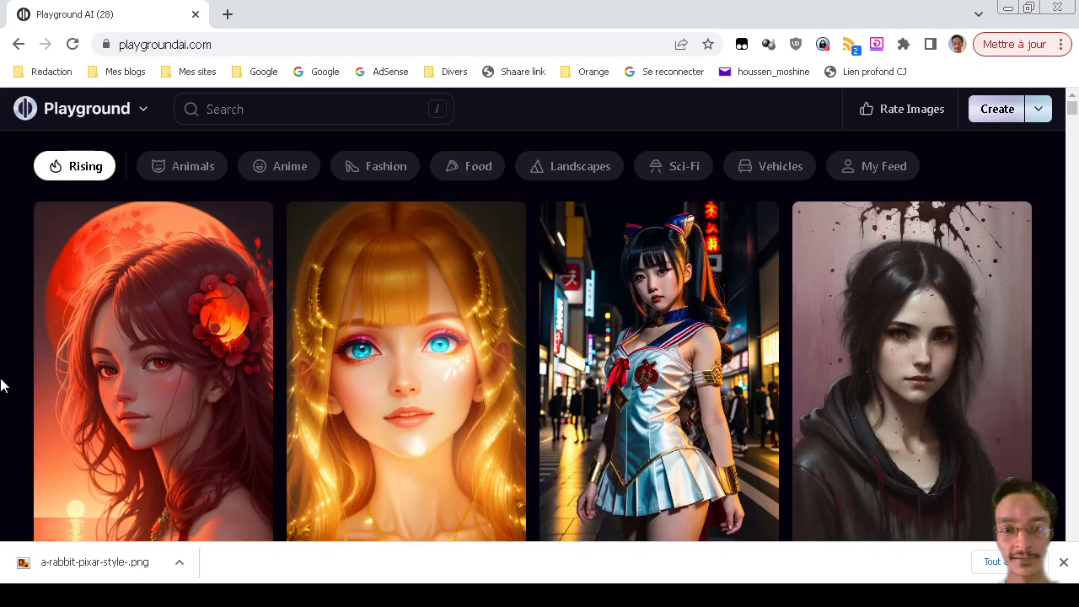